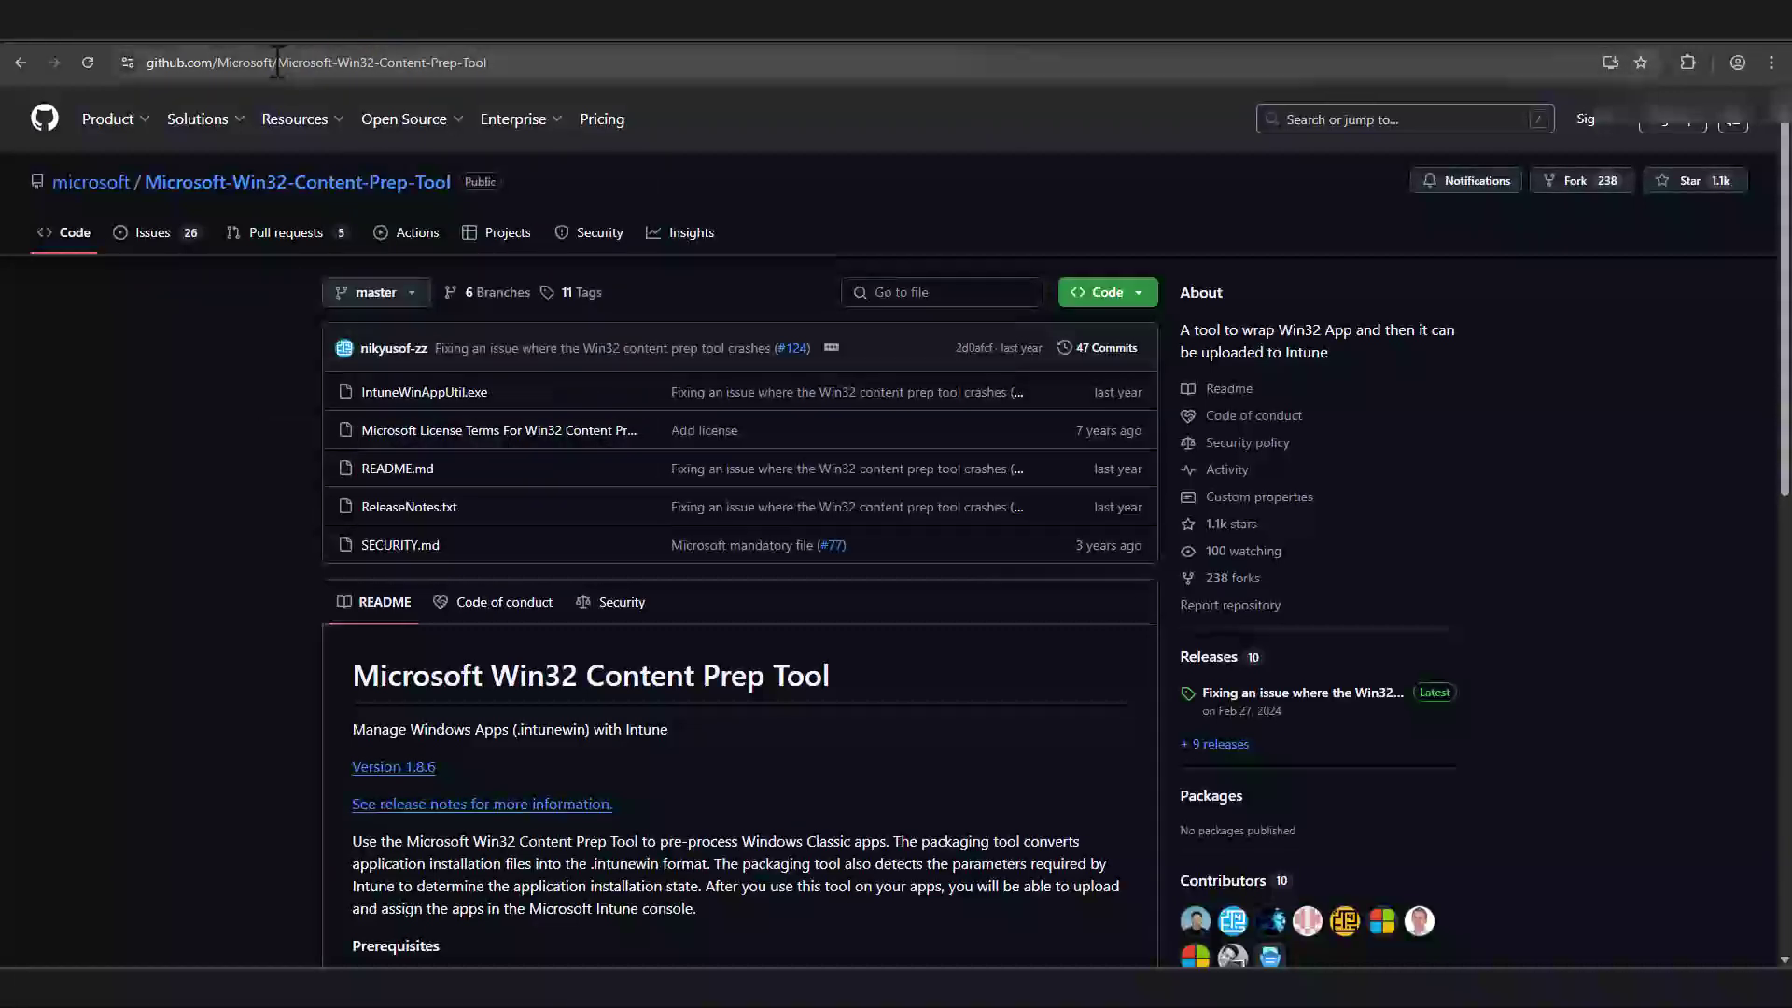
Step: Download the Win32 Content Prep Tool GitHub repository as master.zip
{"action": "left_click_drag", "start_coordinate": [278, 63], "coordinate": [519, 66]}
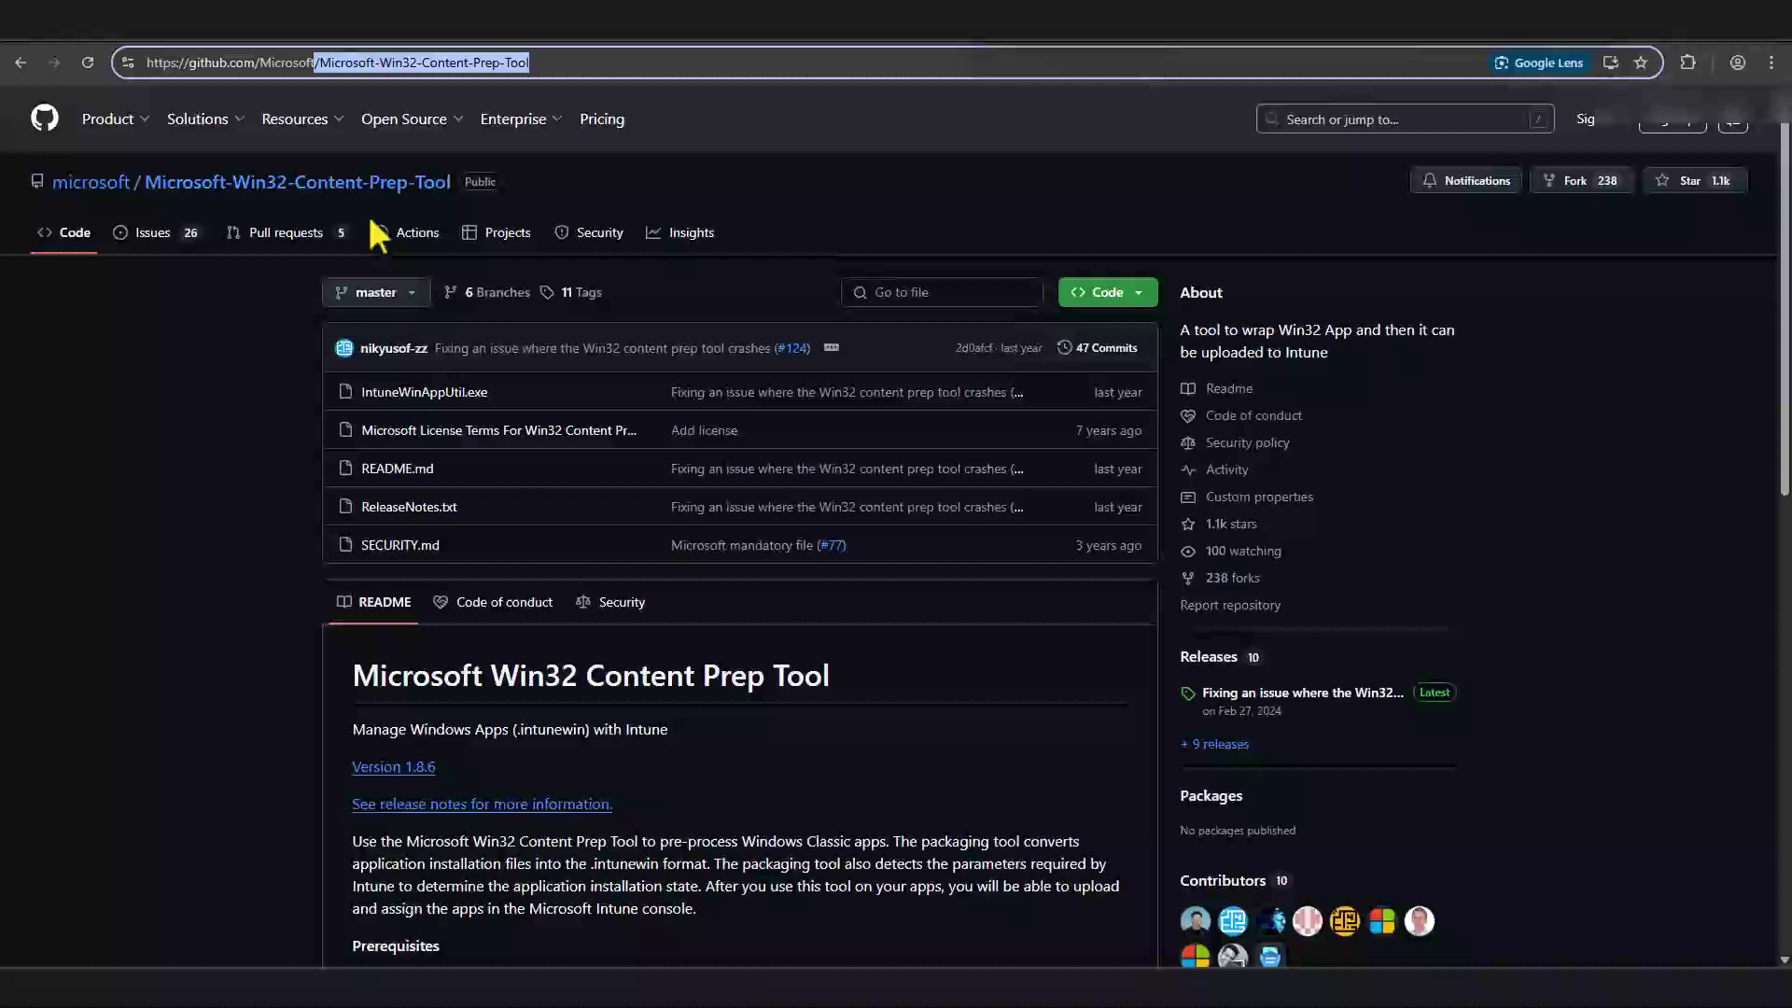
{"action": "left_click", "coordinate": [245, 347]}
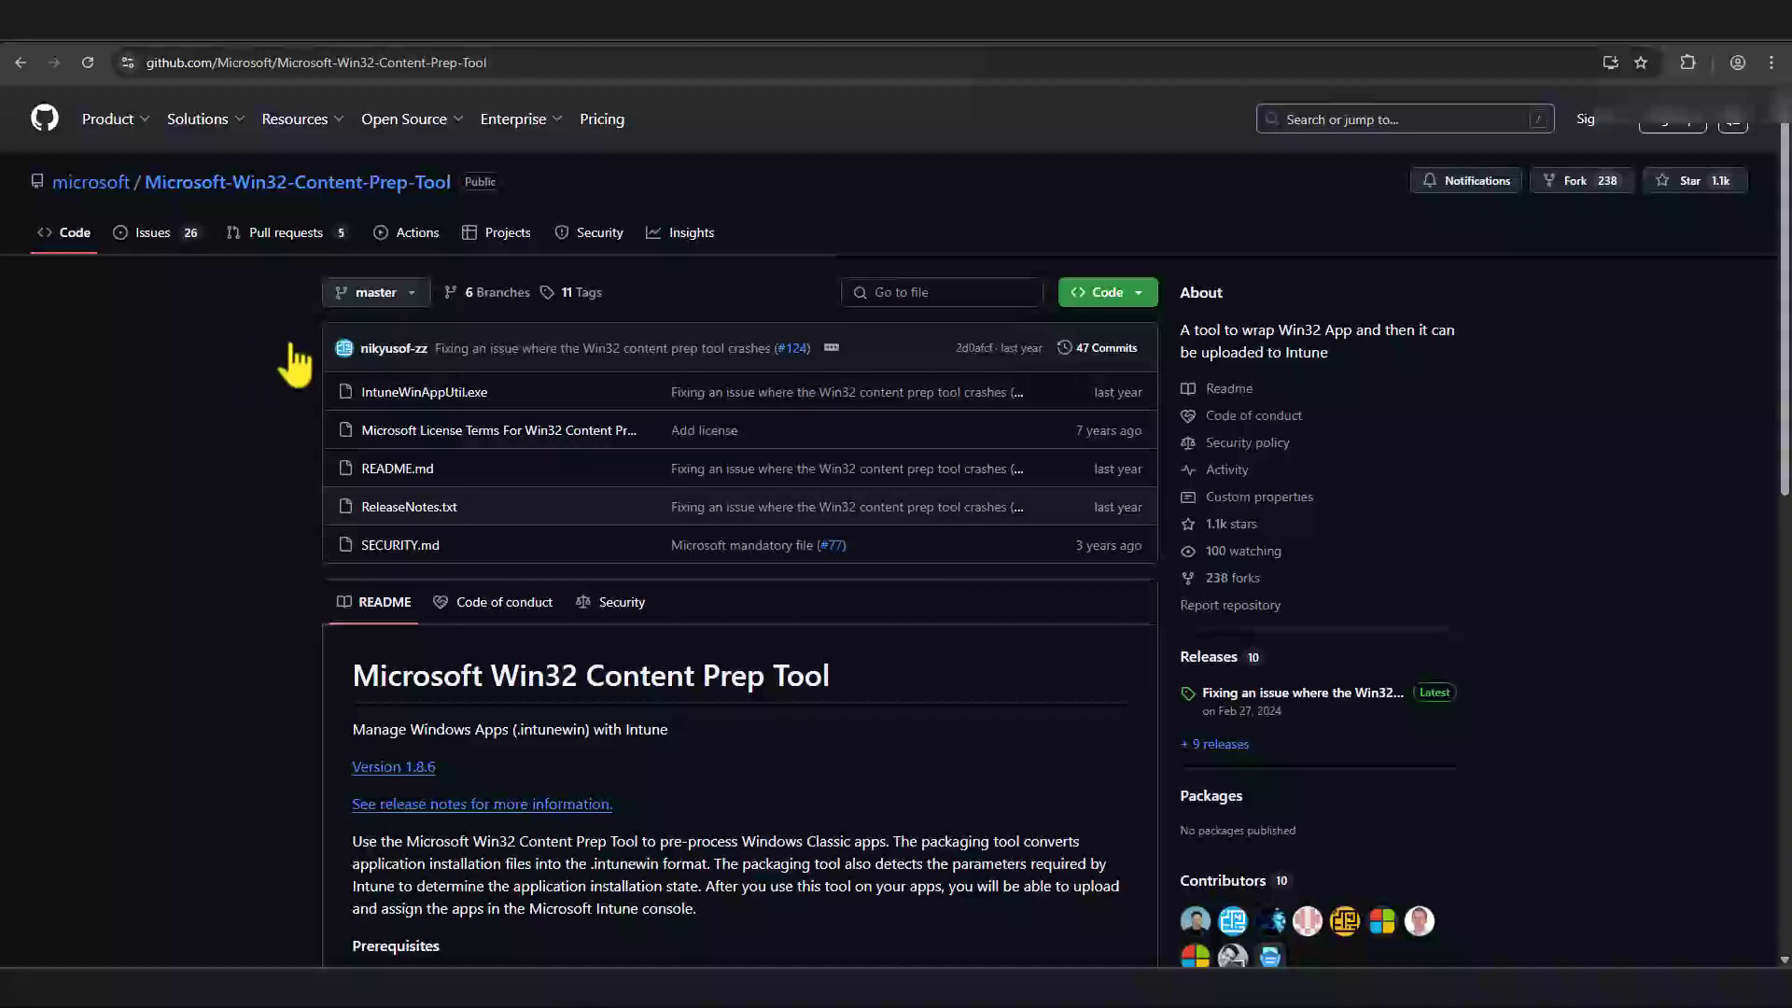
{"action": "left_click", "coordinate": [1129, 294]}
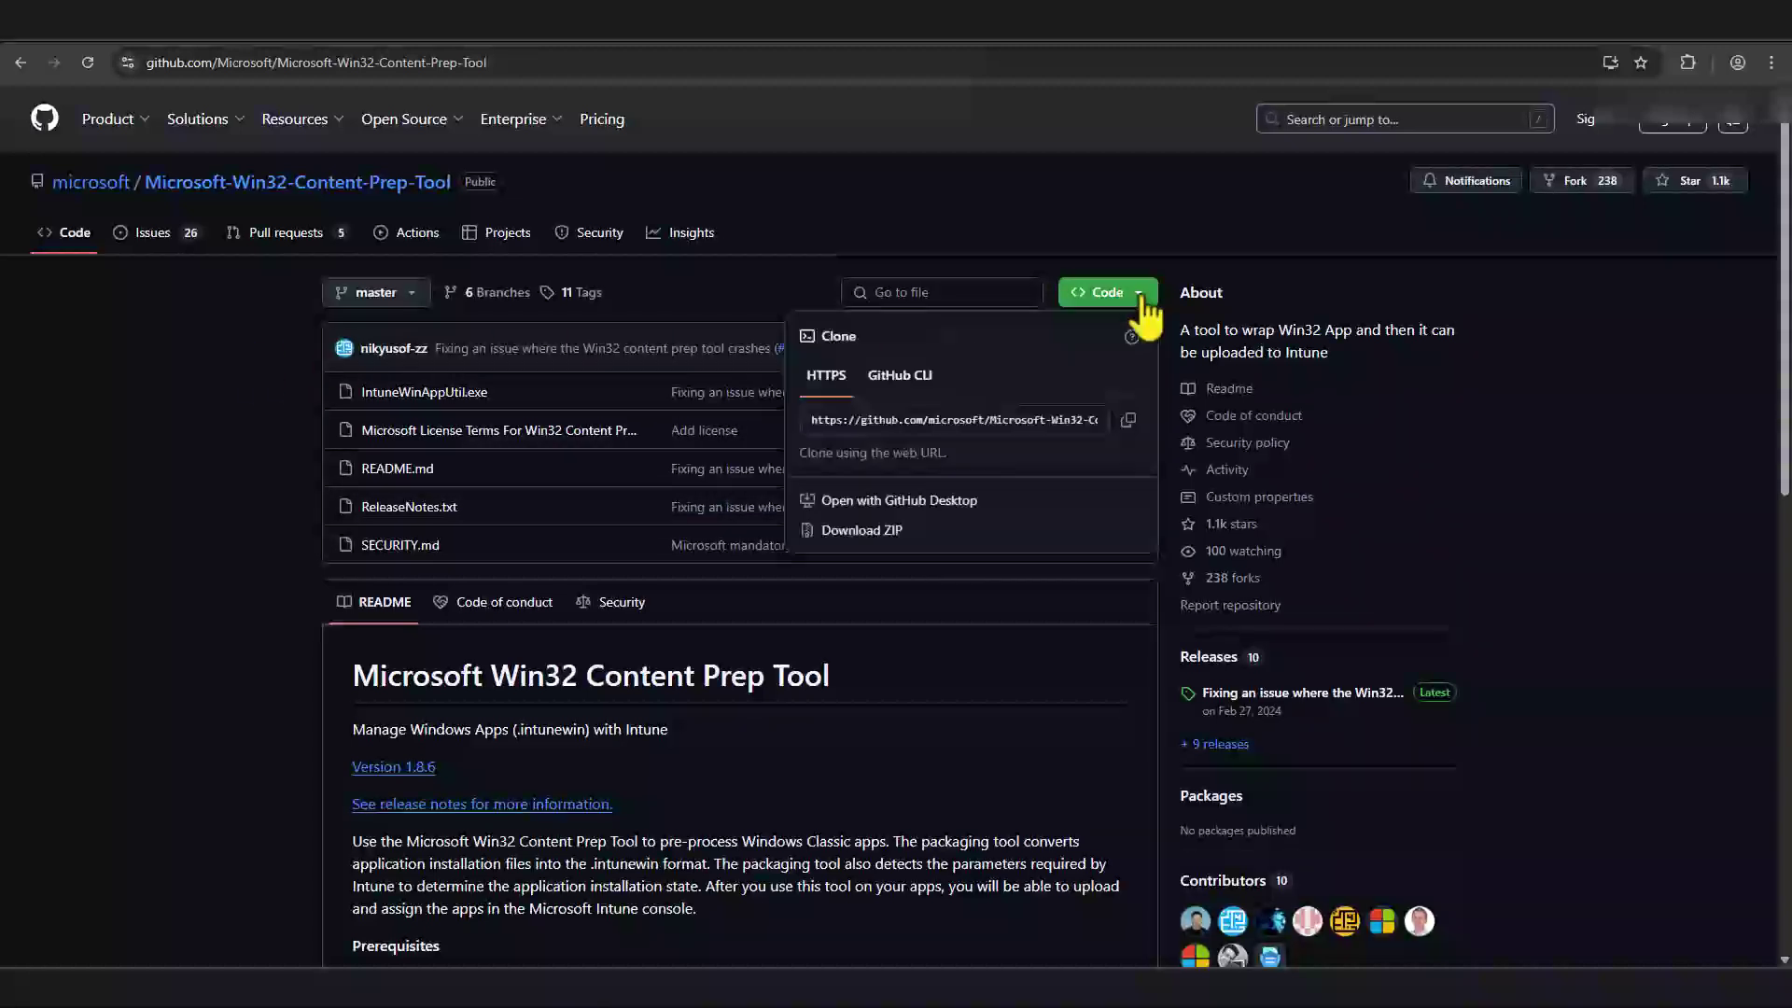
{"action": "left_click", "coordinate": [860, 531]}
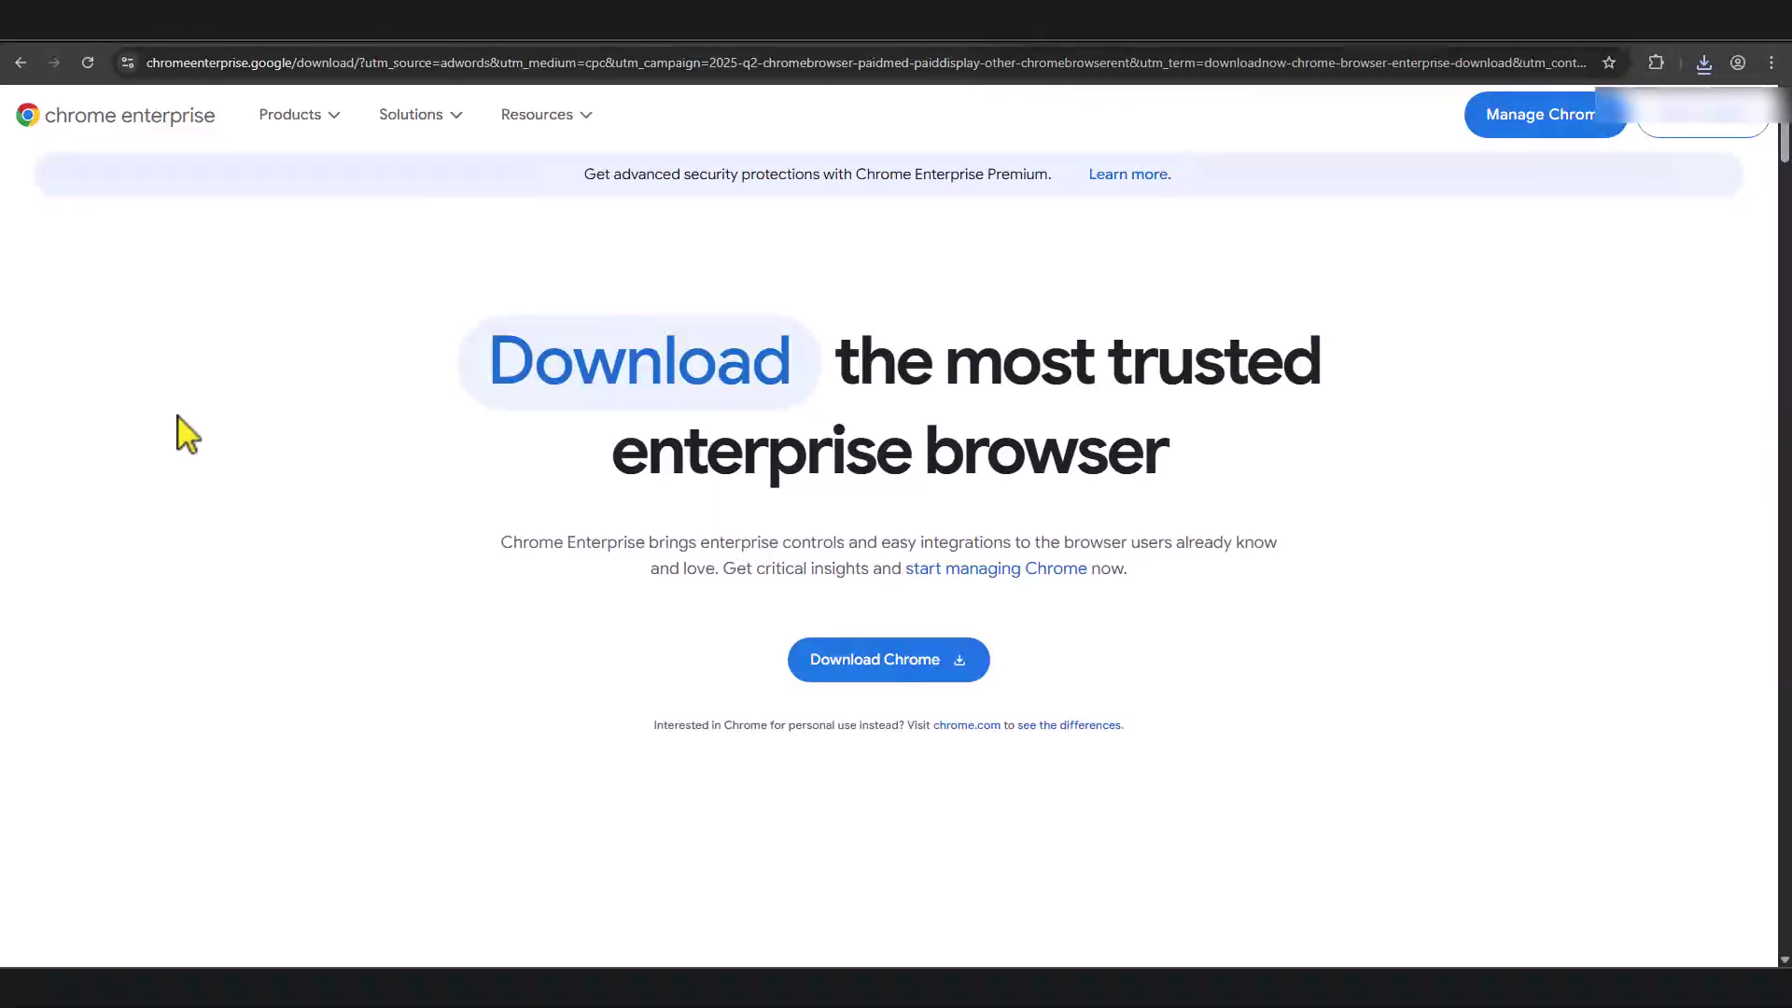
Step: Download the Stable Chrome Enterprise bundle for Windows, 64 bit (x86), accepting the terms
{"action": "left_click", "coordinate": [883, 670]}
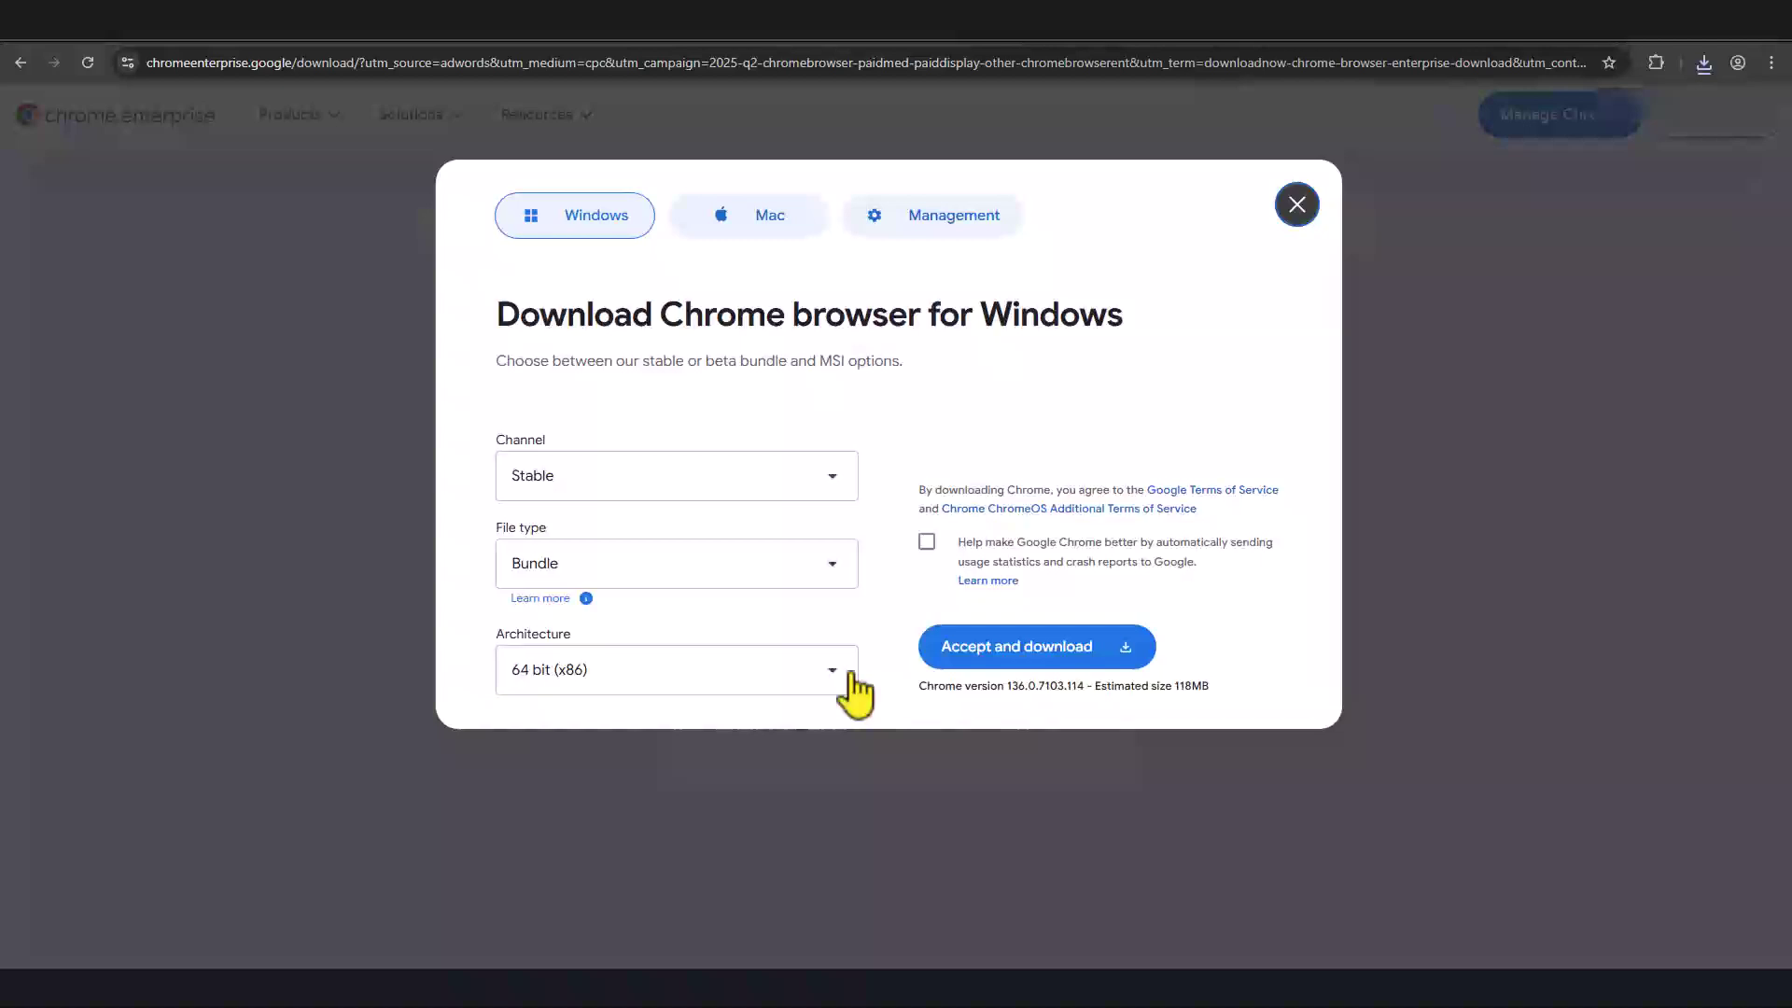
{"action": "left_click", "coordinate": [575, 676]}
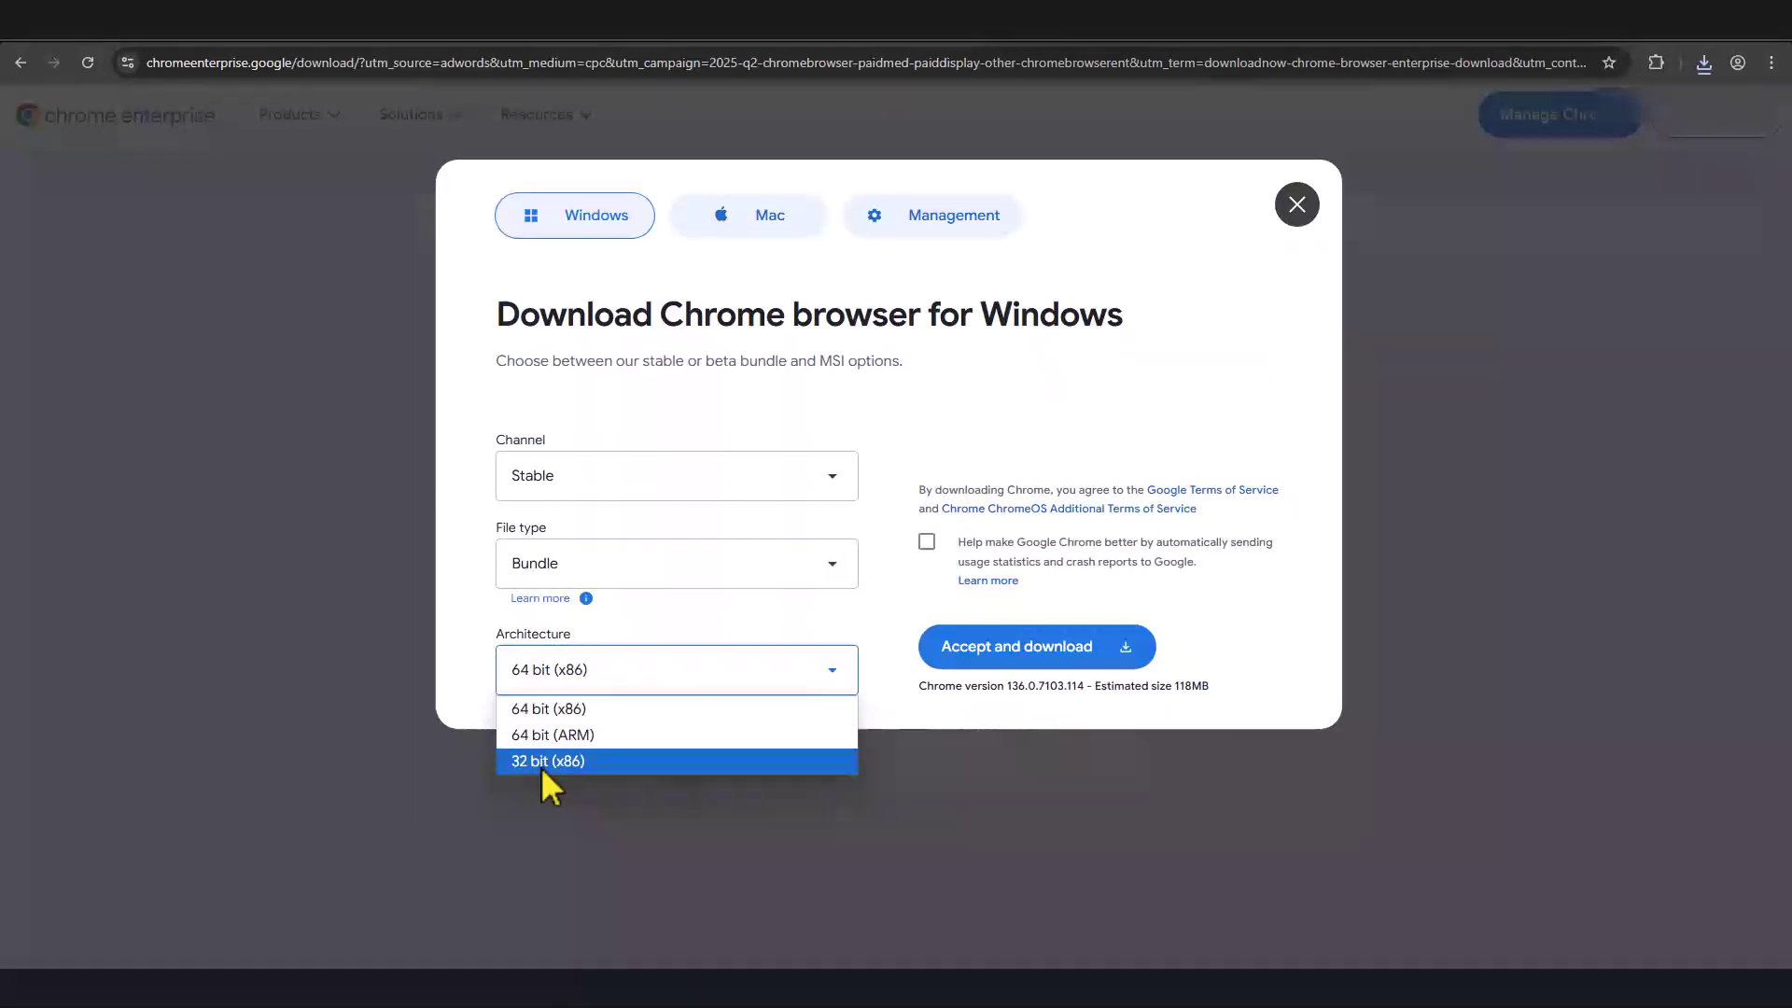
{"action": "key", "text": "Up"}
{"action": "key", "text": "Up"}
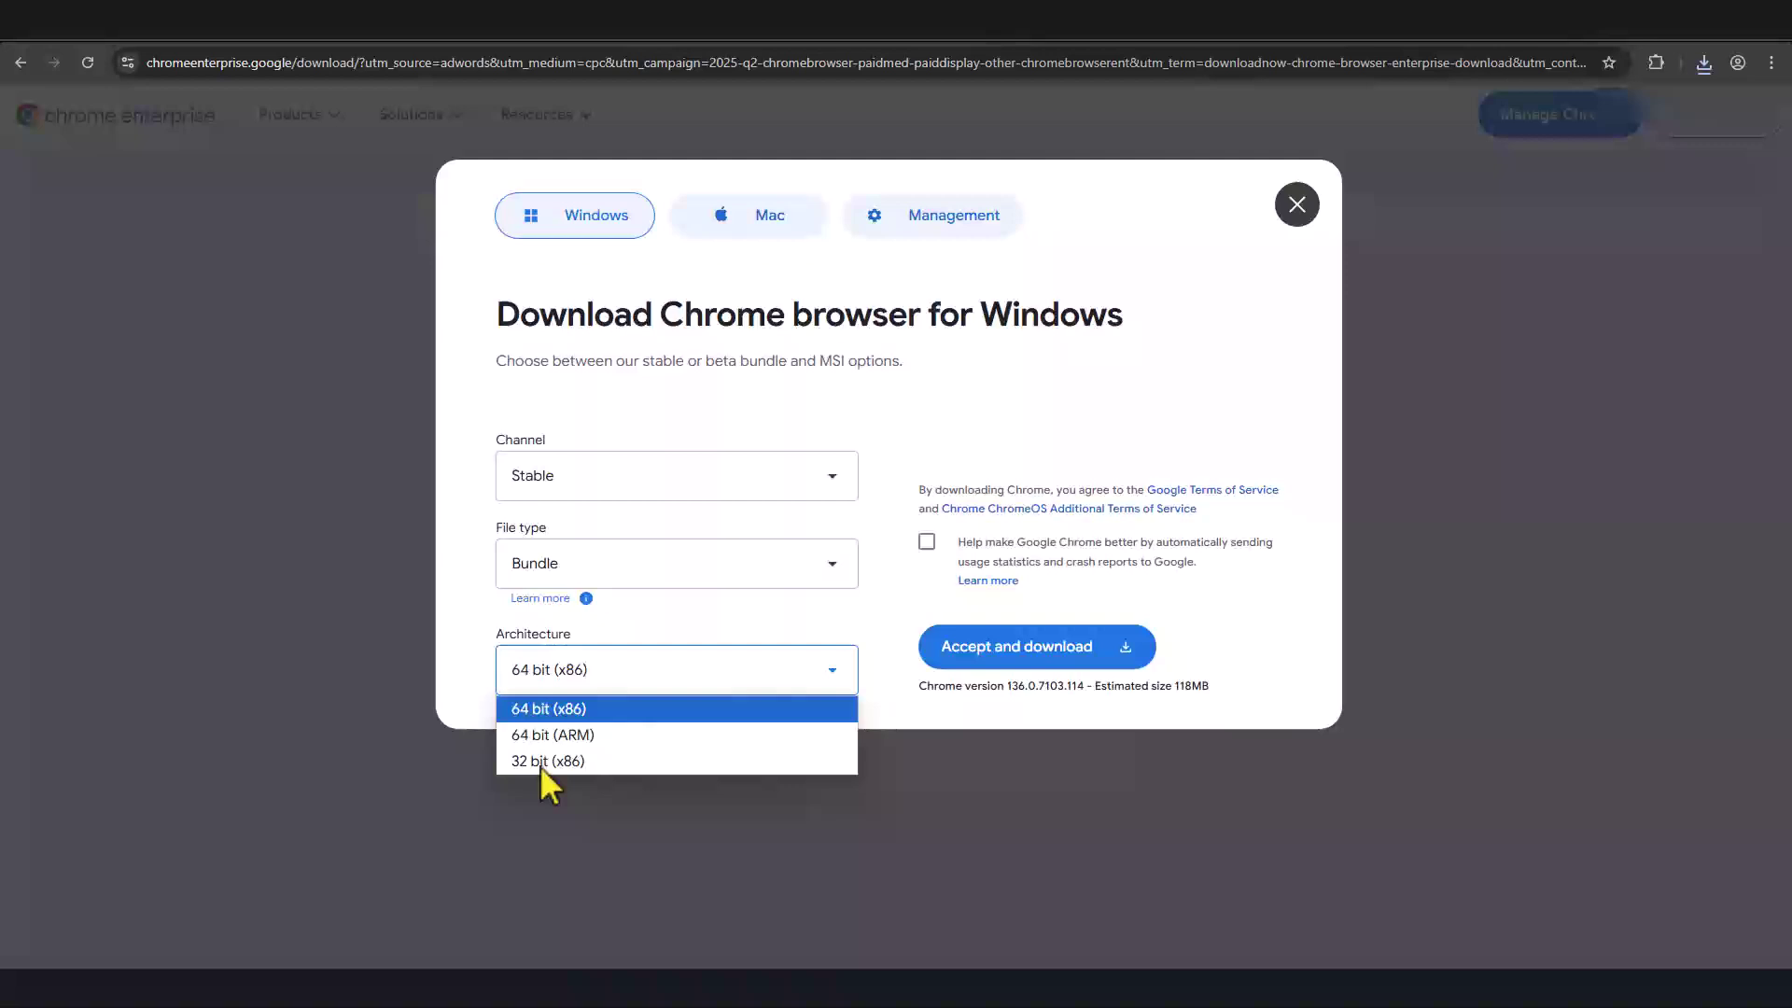
{"action": "key", "text": "Return"}
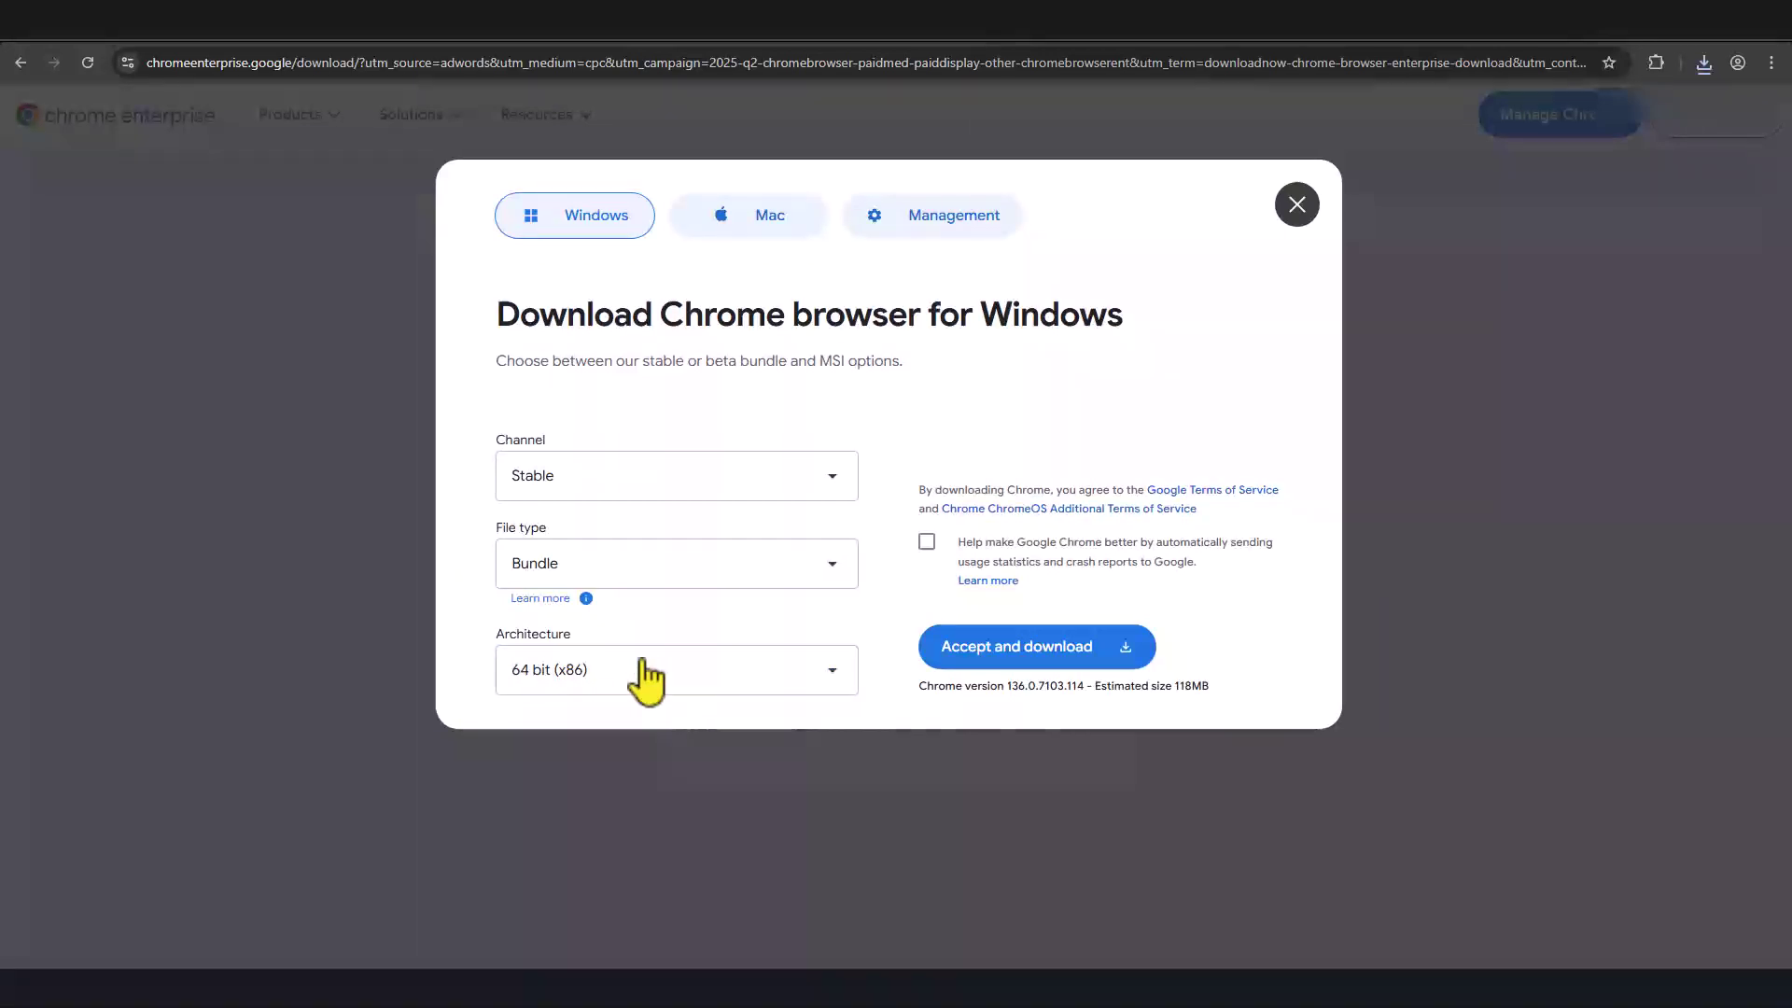
{"action": "left_click", "coordinate": [1020, 653]}
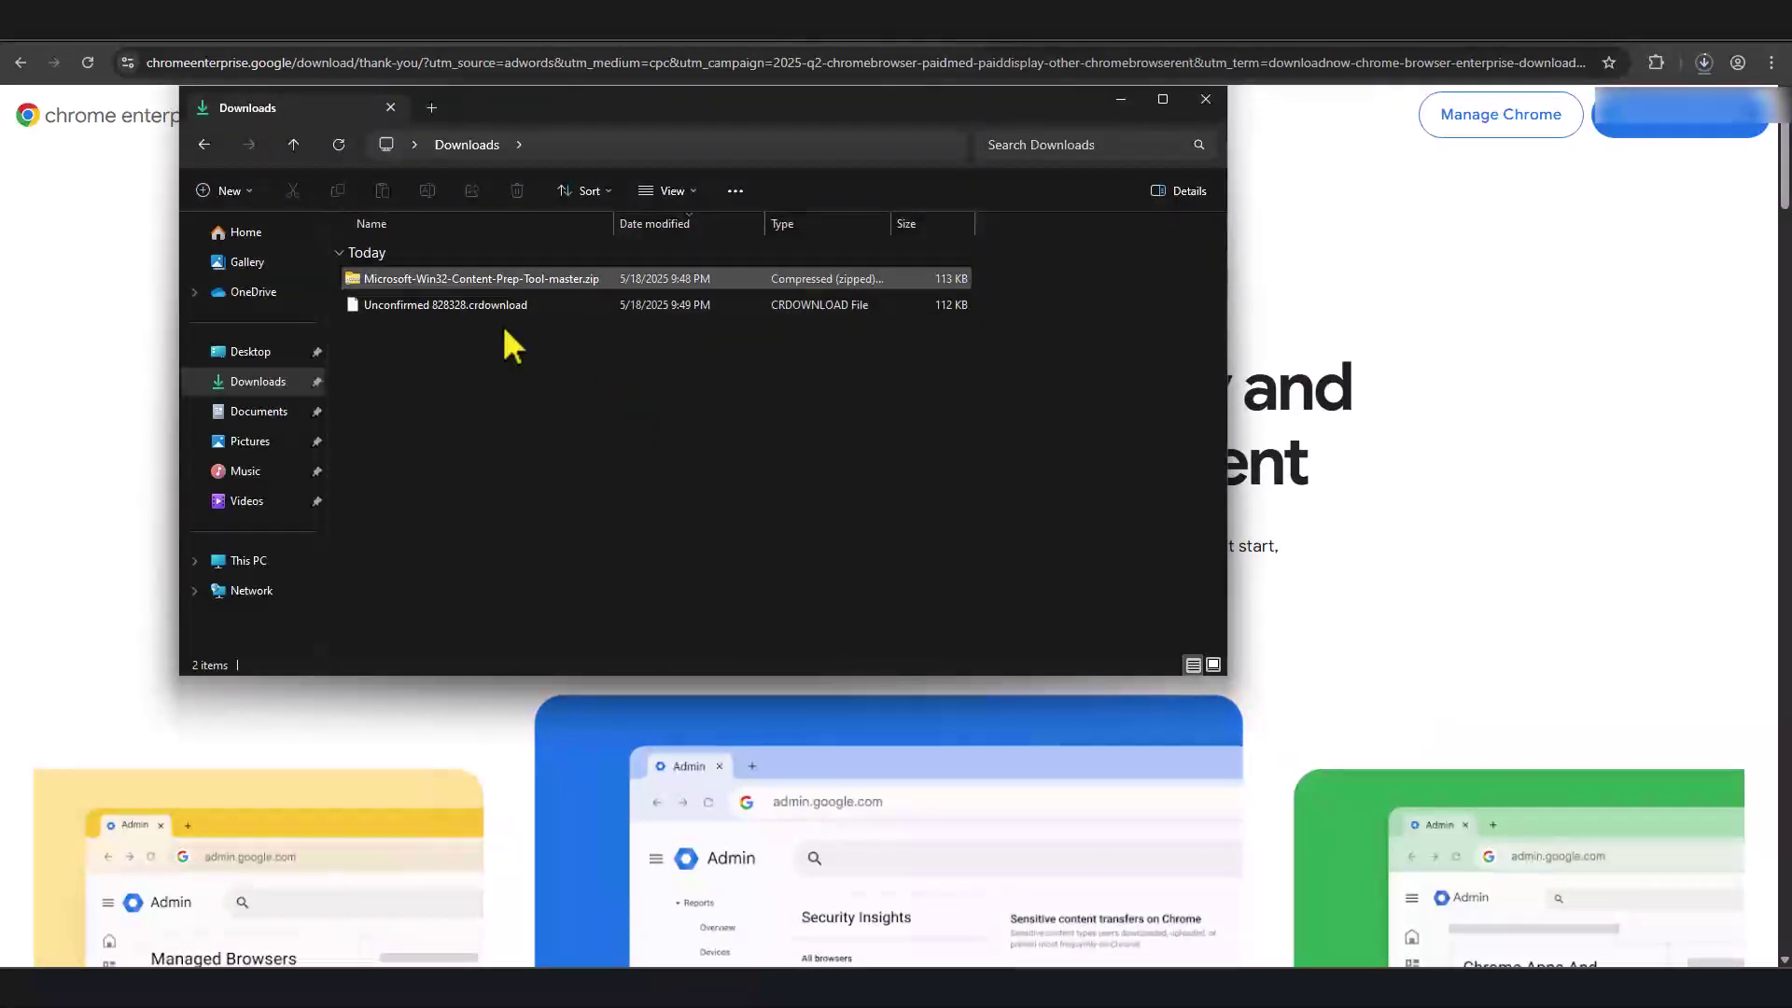
Step: Extract Microsoft-Win32-Content-Prep-Tool-master.zip into its own folder in Downloads
{"action": "left_click", "coordinate": [419, 284]}
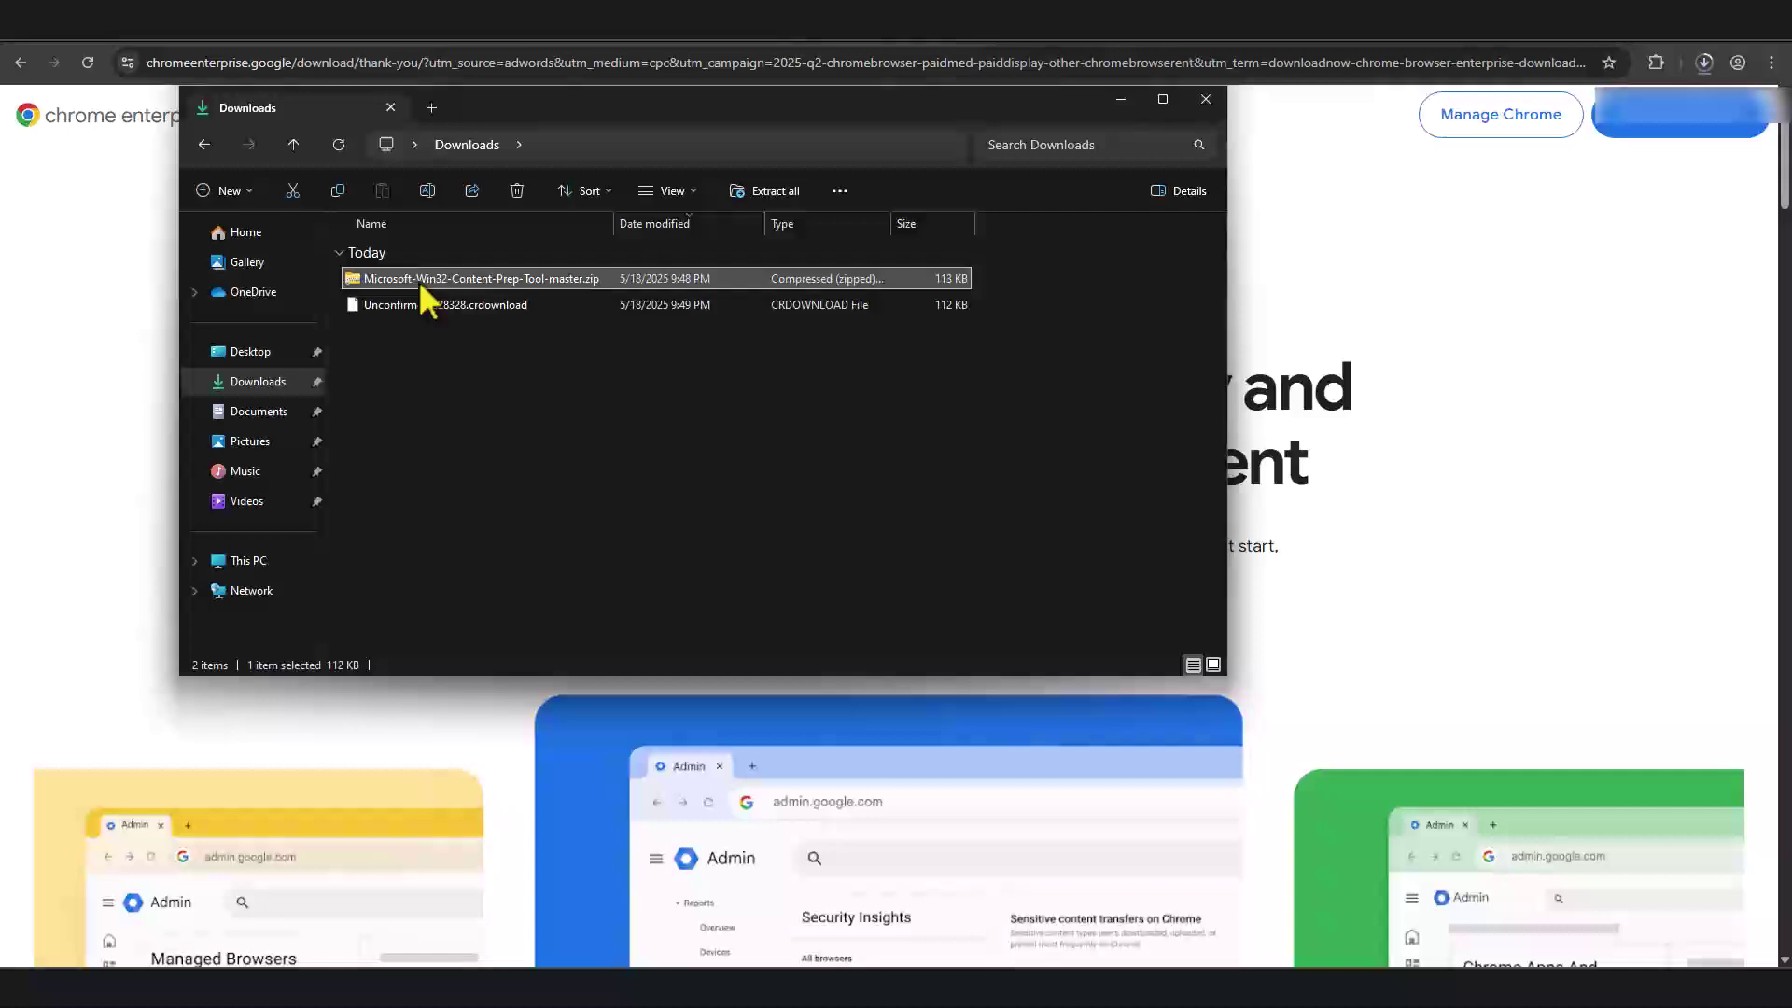
{"action": "right_click", "coordinate": [541, 295]}
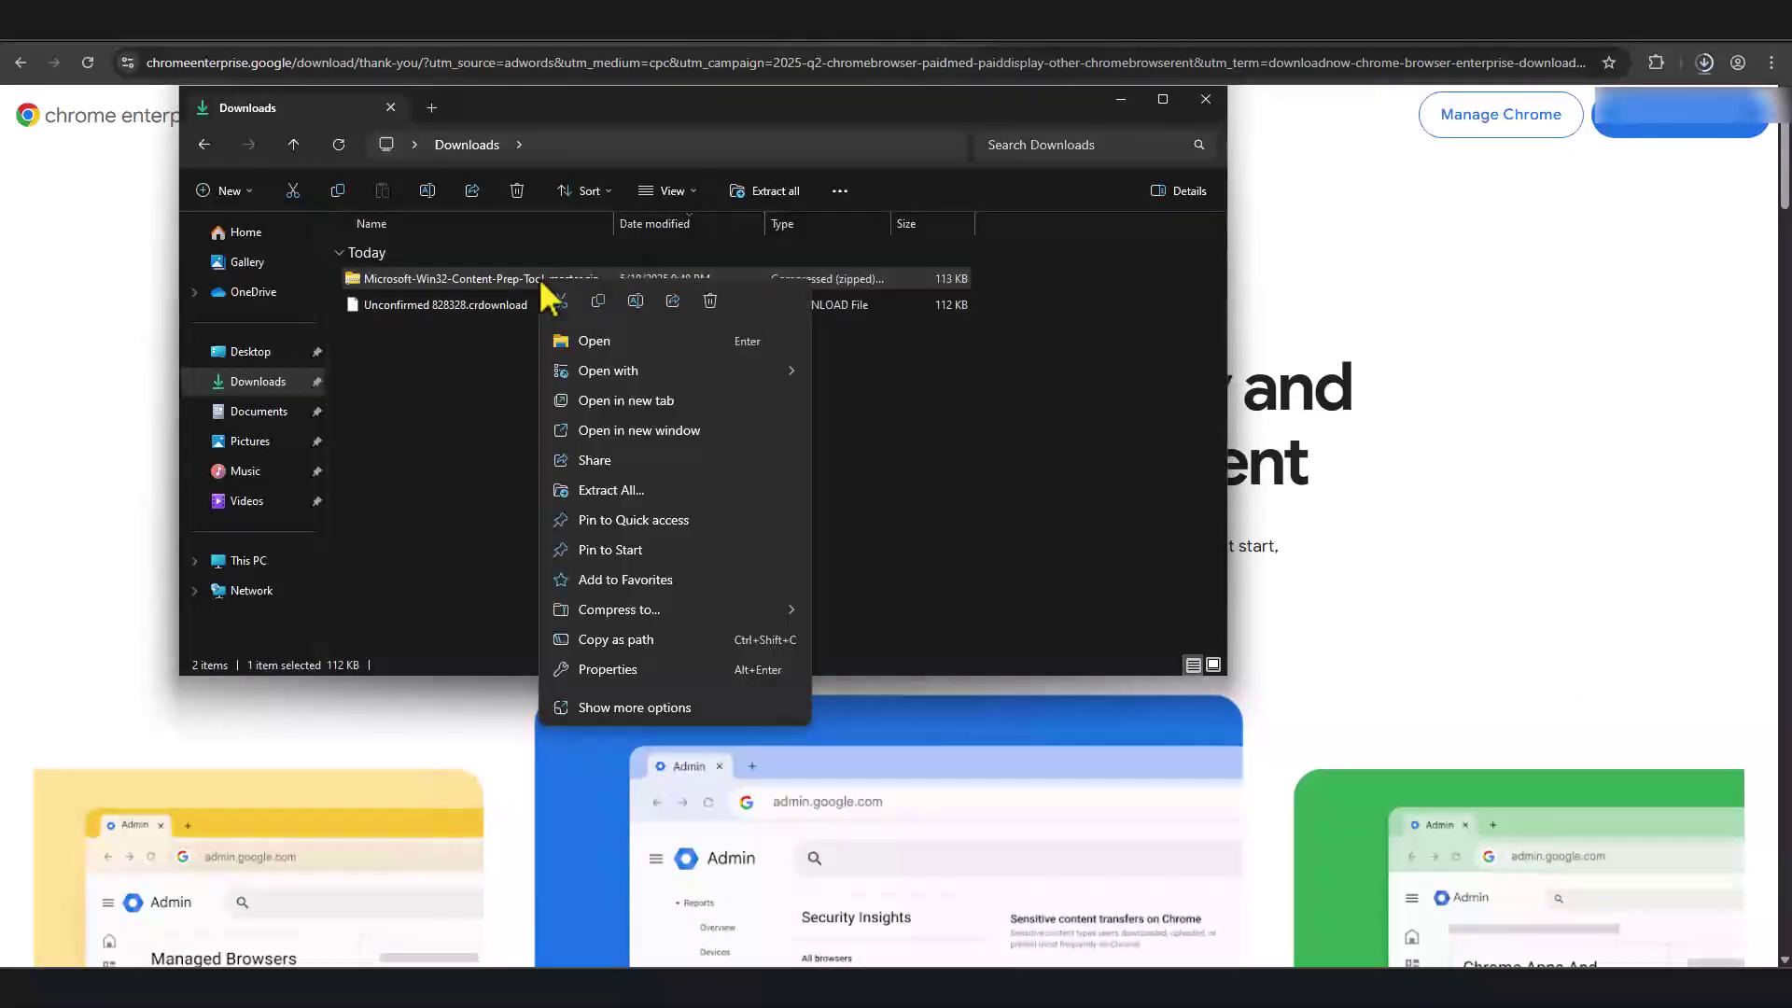
{"action": "left_click", "coordinate": [597, 495]}
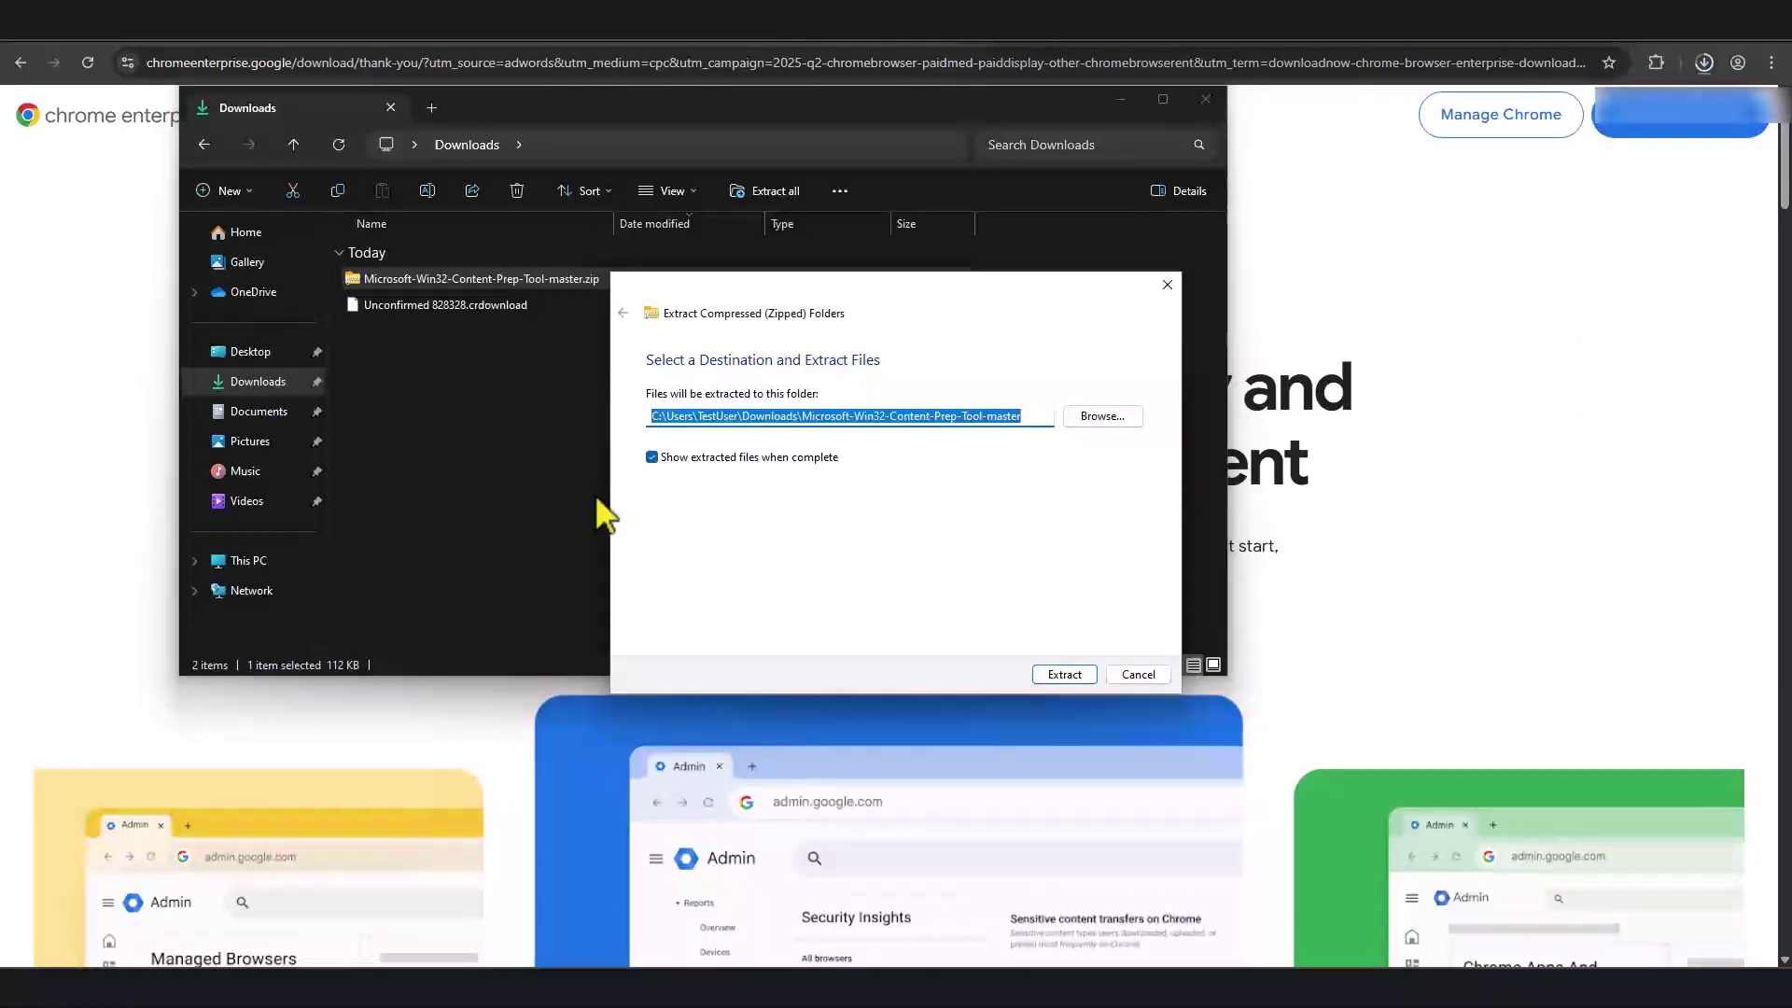
{"action": "left_click", "coordinate": [1062, 677]}
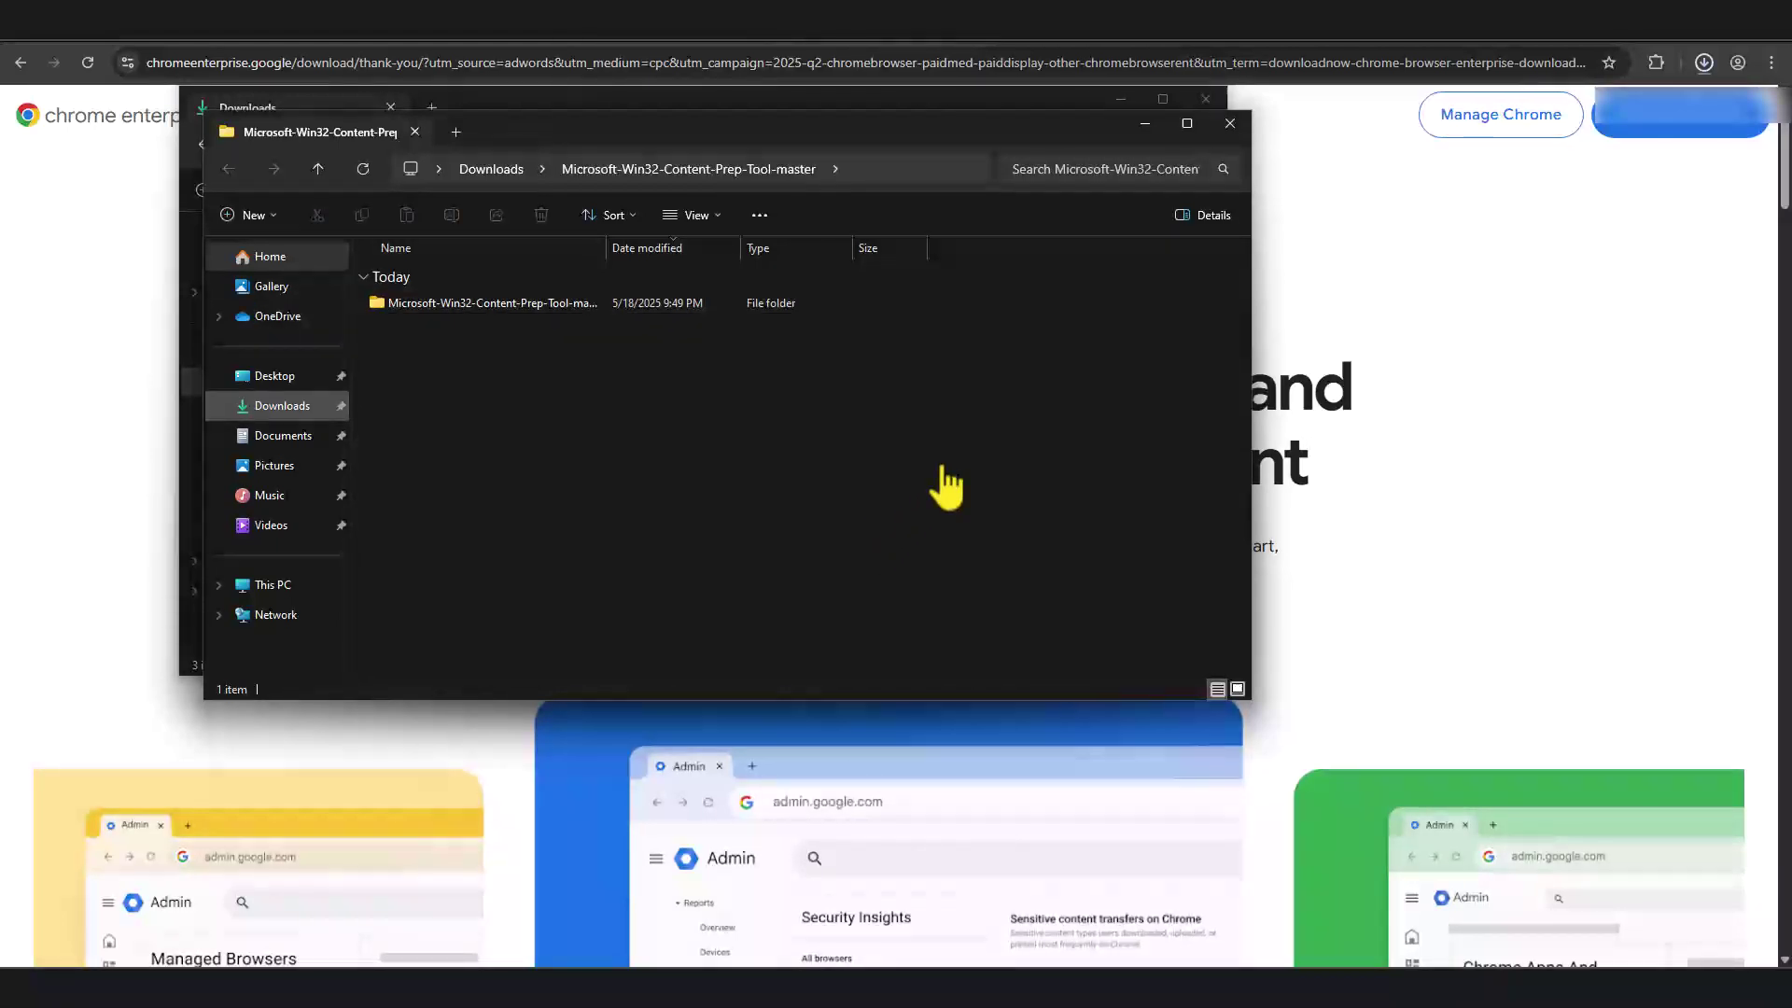
{"action": "left_click", "coordinate": [1230, 124]}
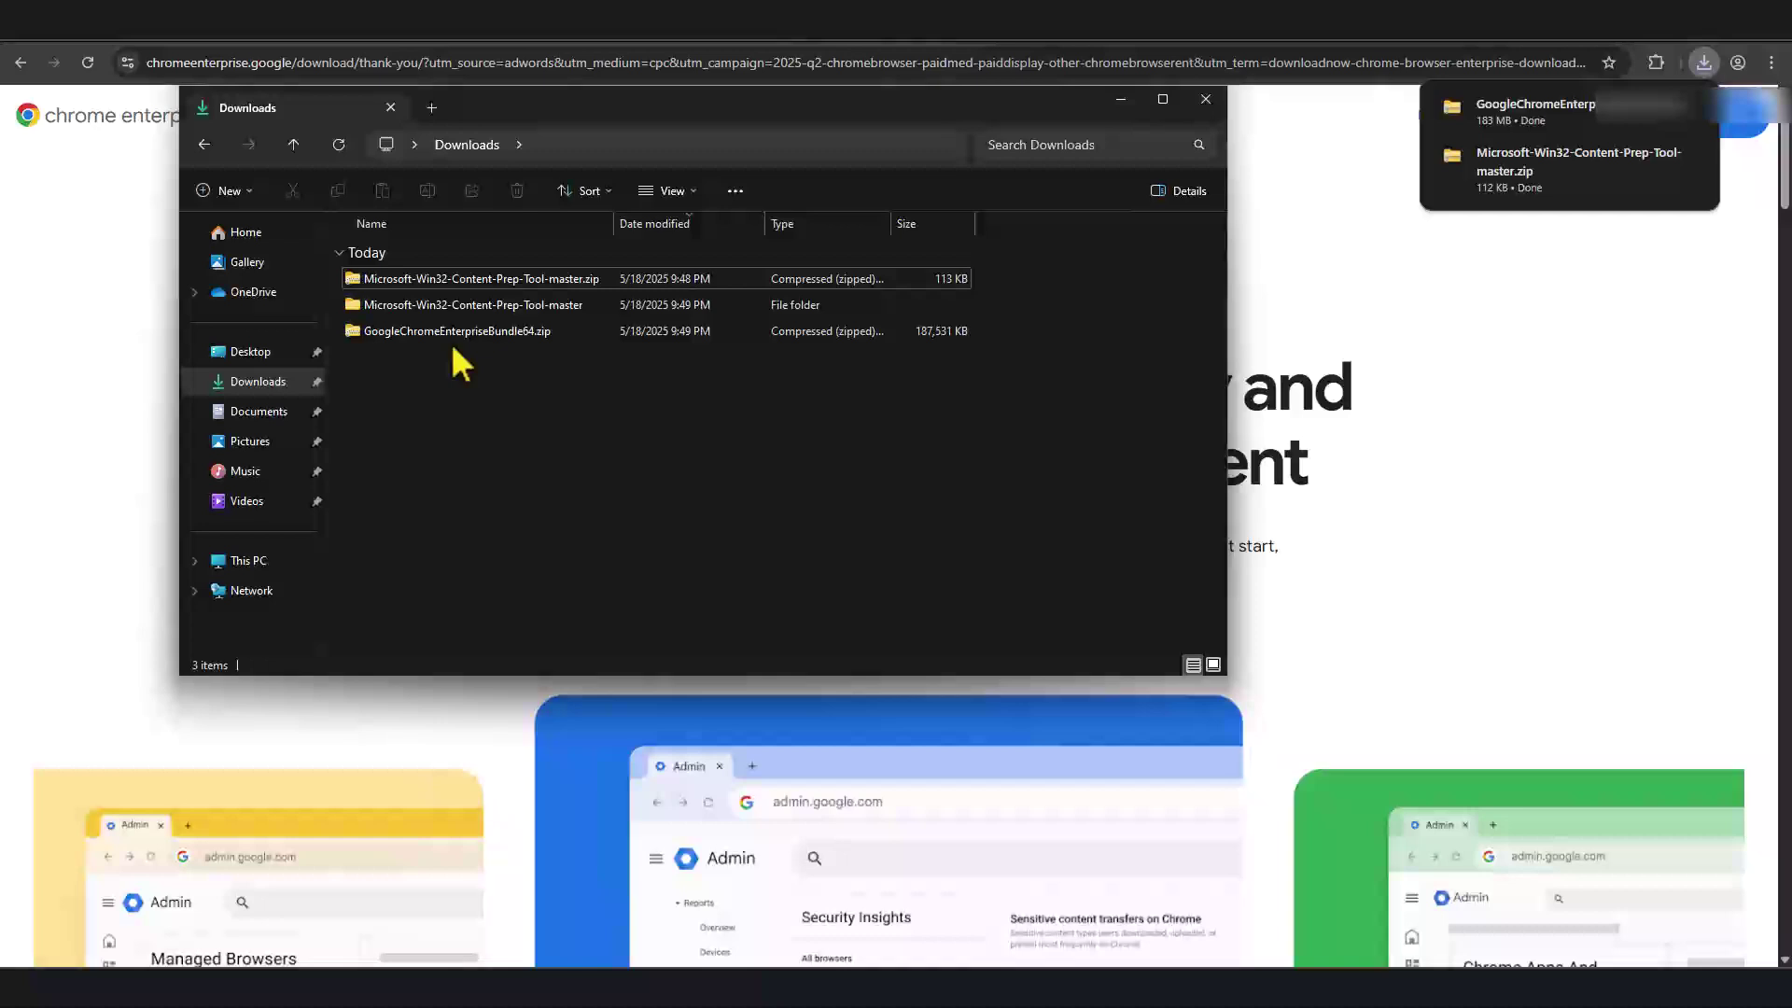
{"action": "left_click", "coordinate": [513, 334]}
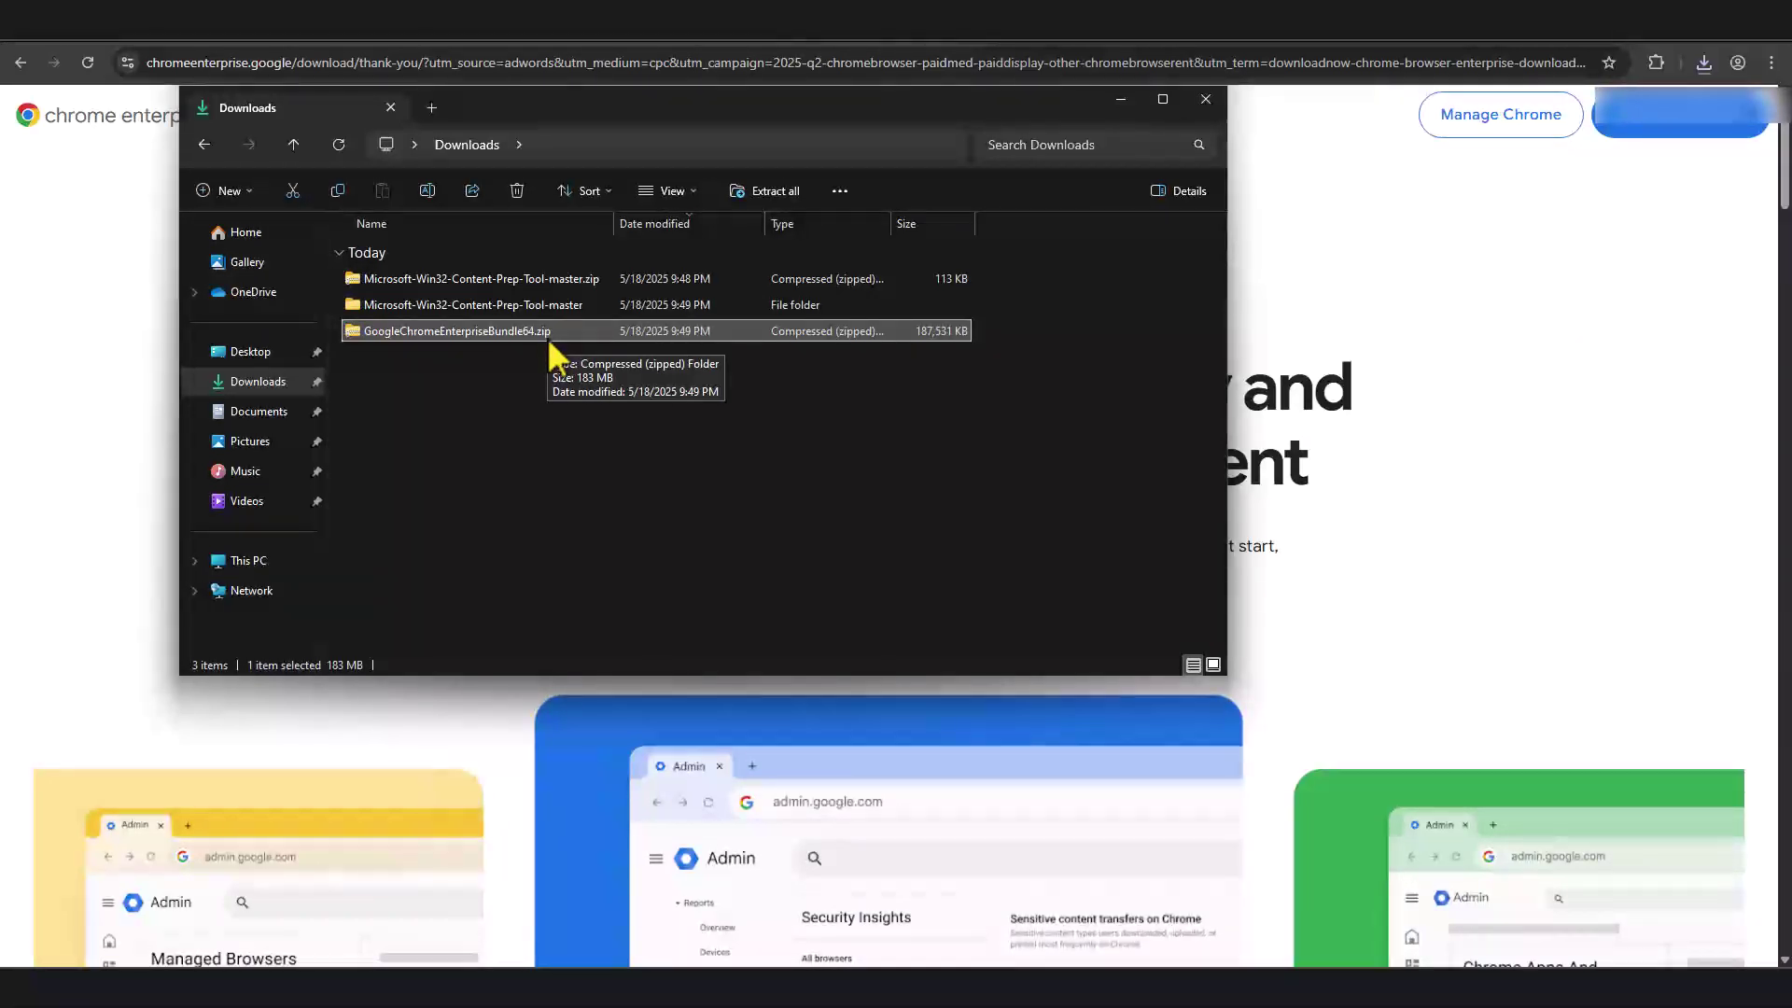
Step: Extract GoogleChromeEnterpriseBundle64.zip to a same-named folder in Downloads
{"action": "right_click", "coordinate": [491, 333]}
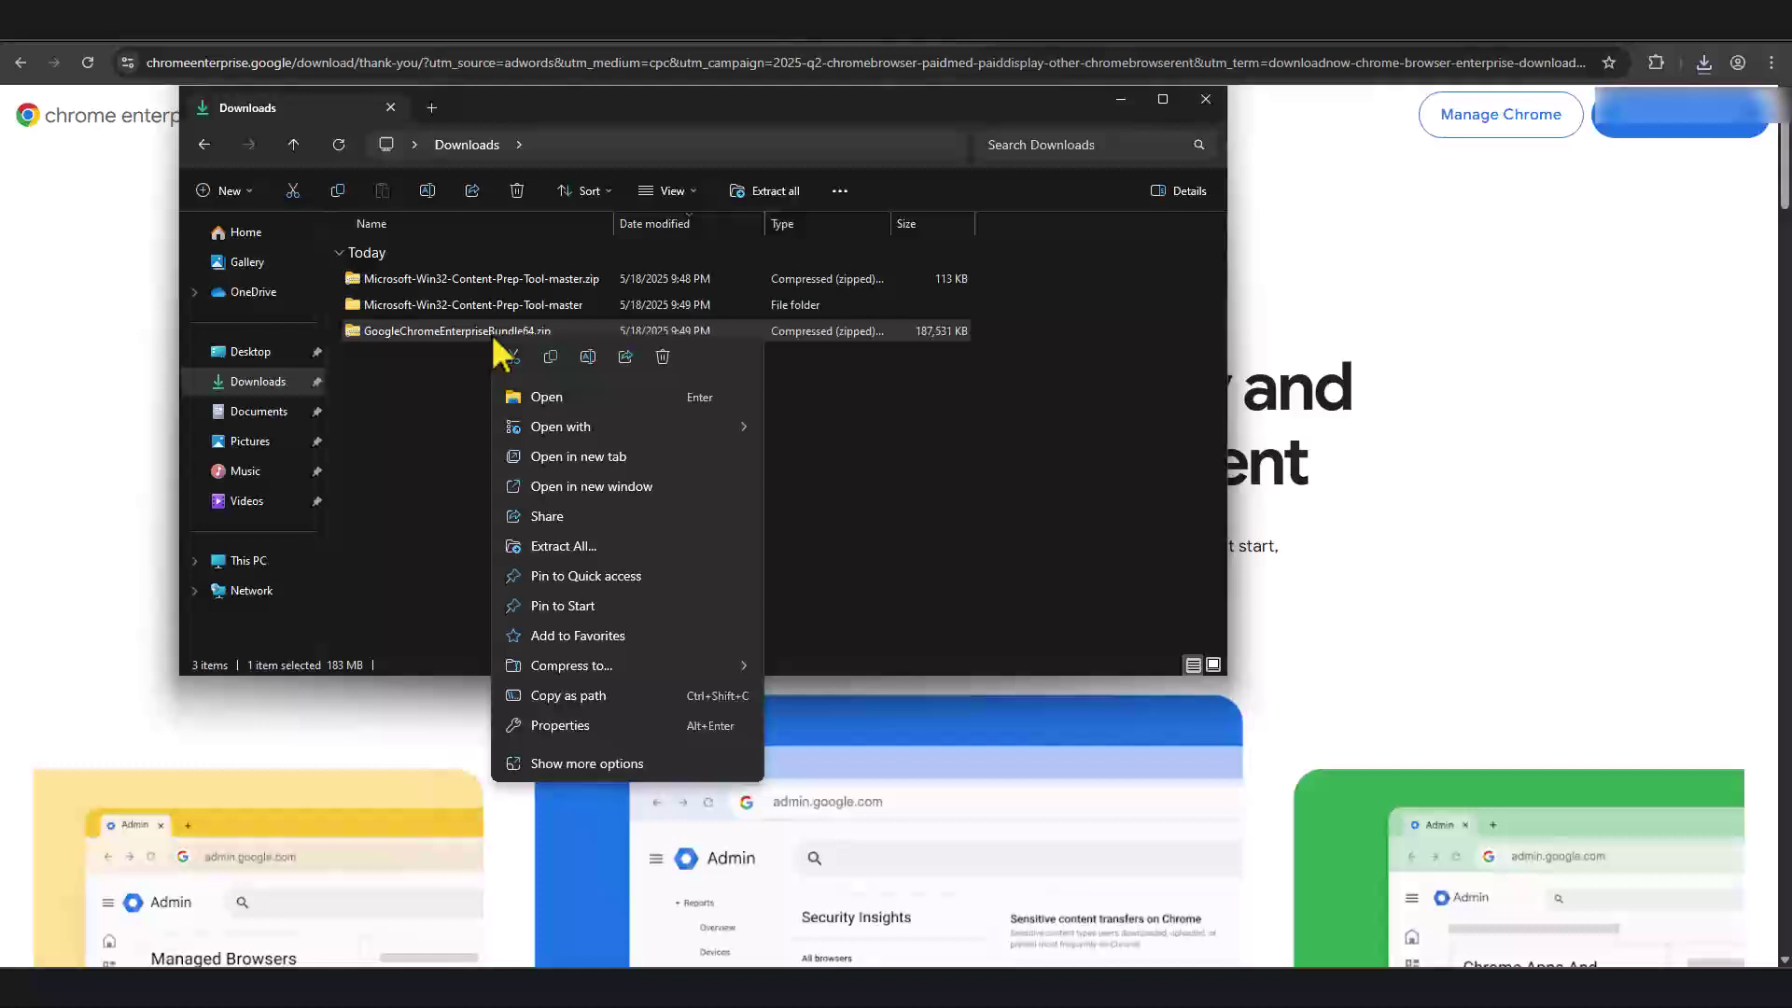
{"action": "left_click", "coordinate": [571, 549]}
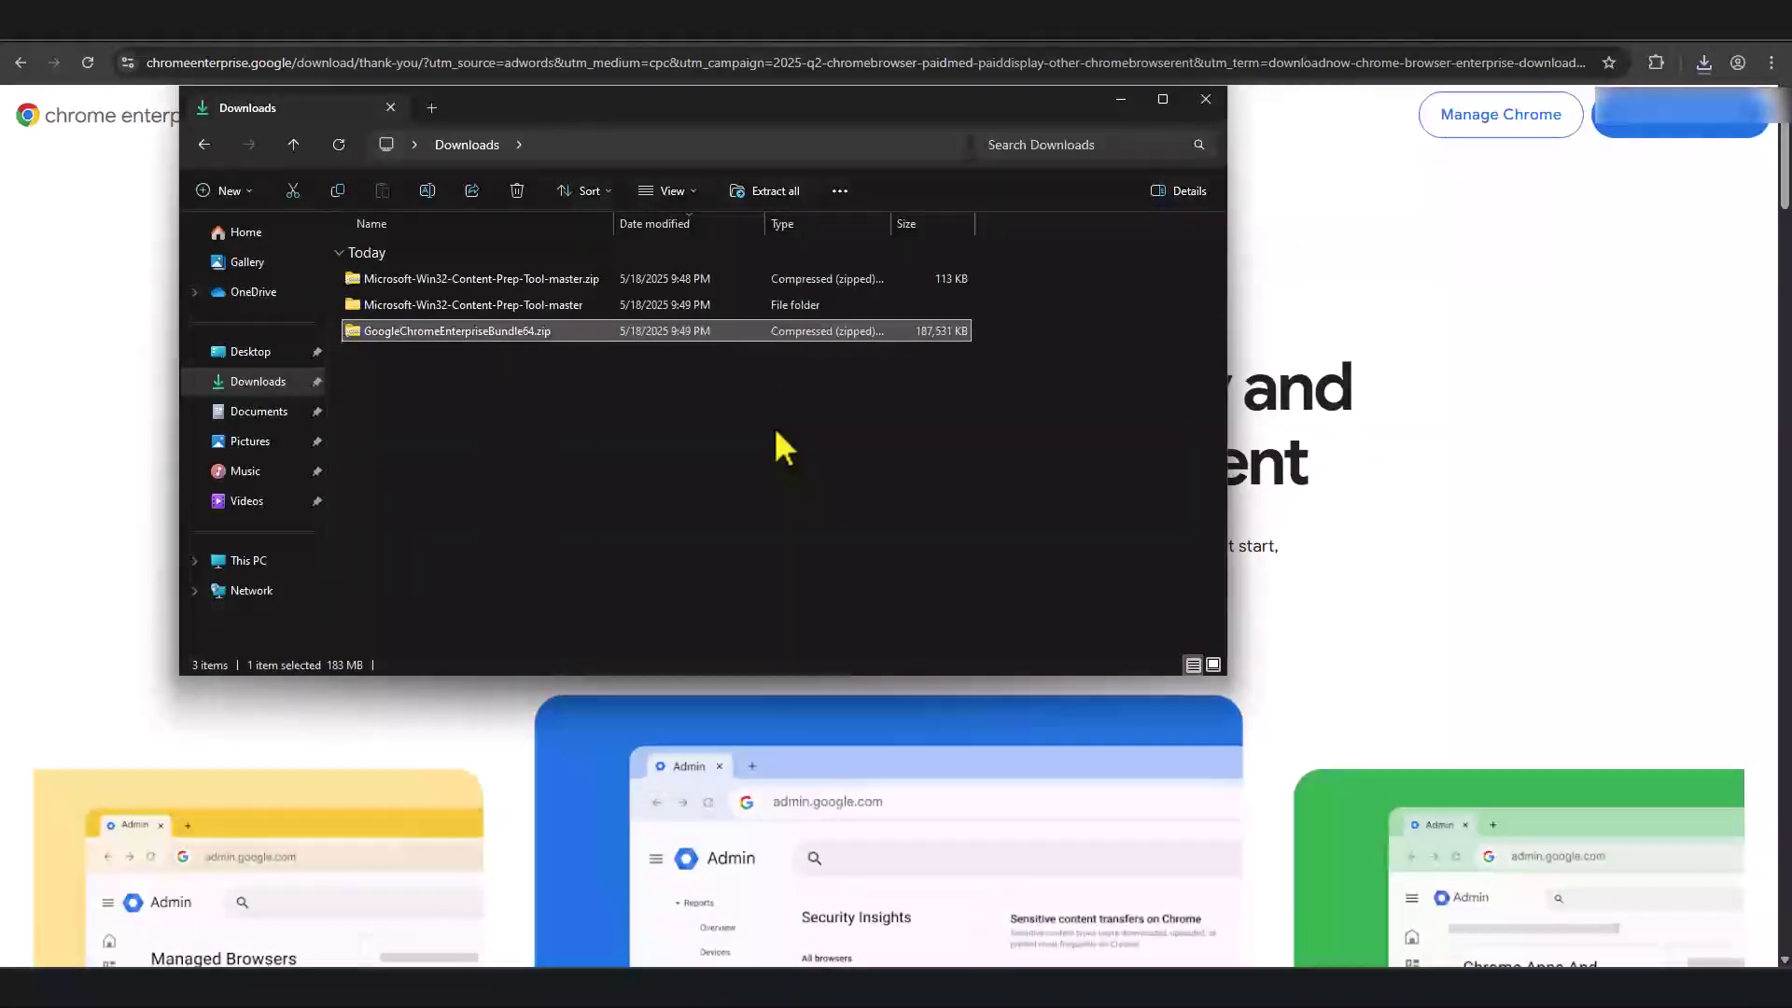
{"action": "left_click", "coordinate": [1073, 674]}
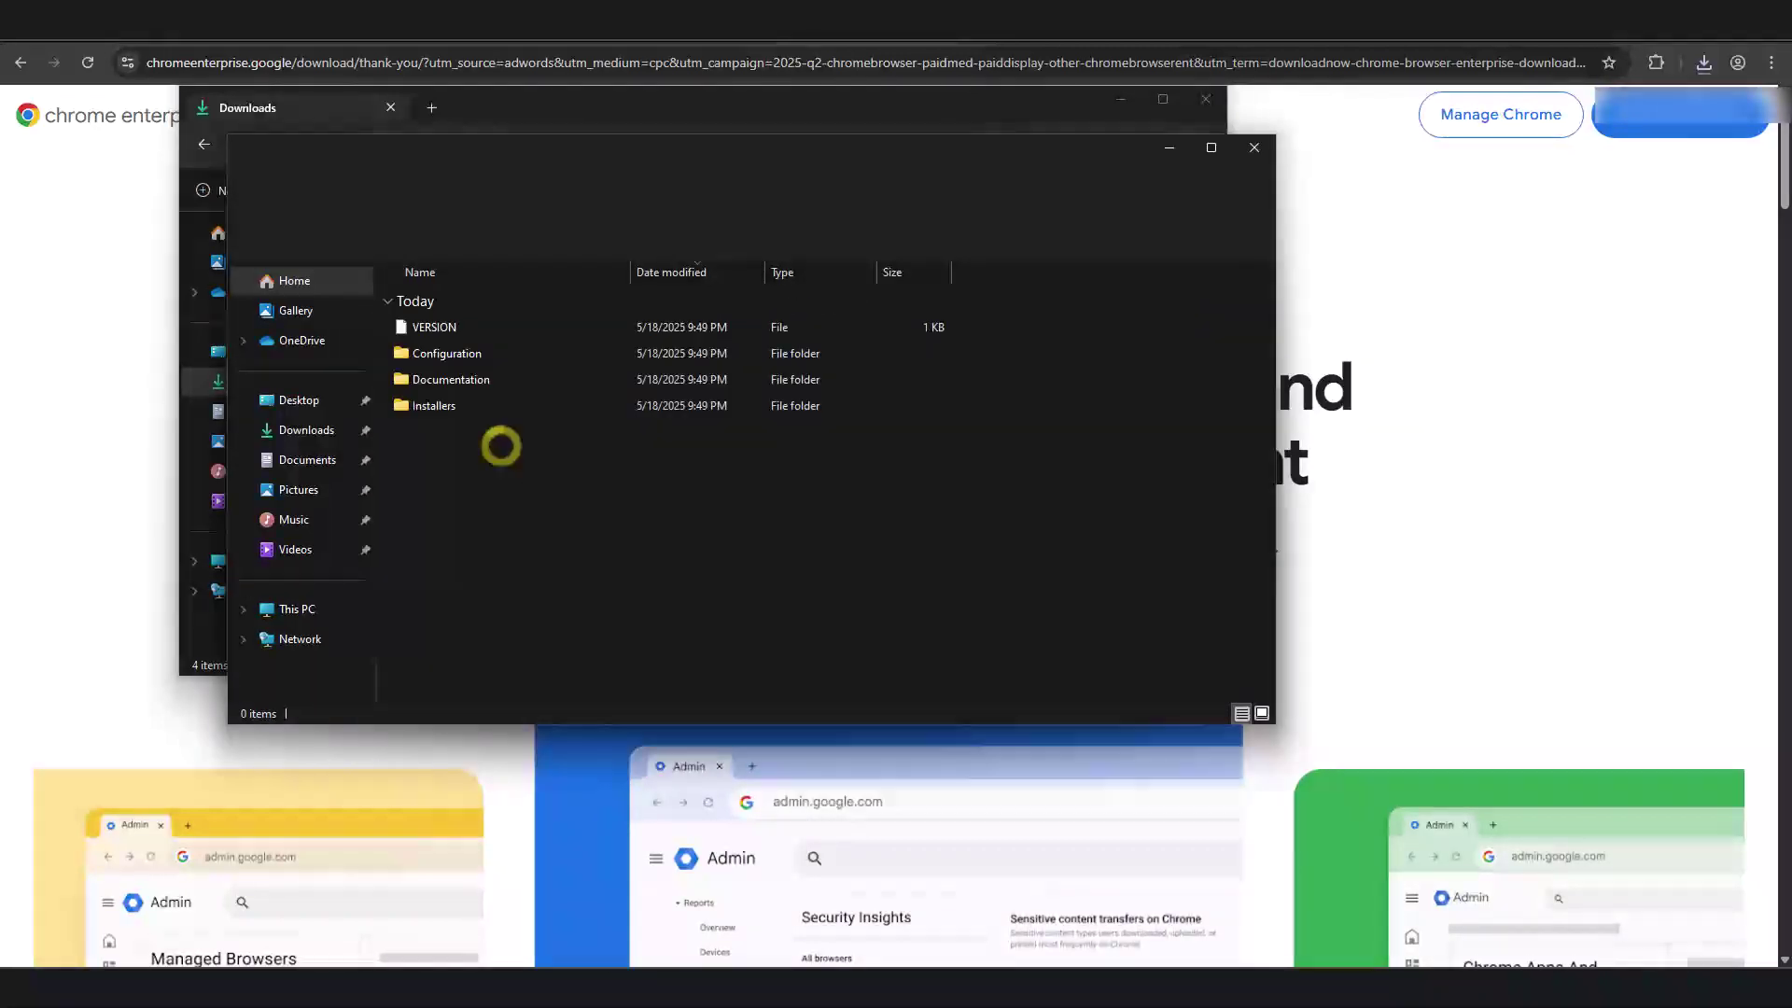
{"action": "left_click", "coordinate": [1254, 147]}
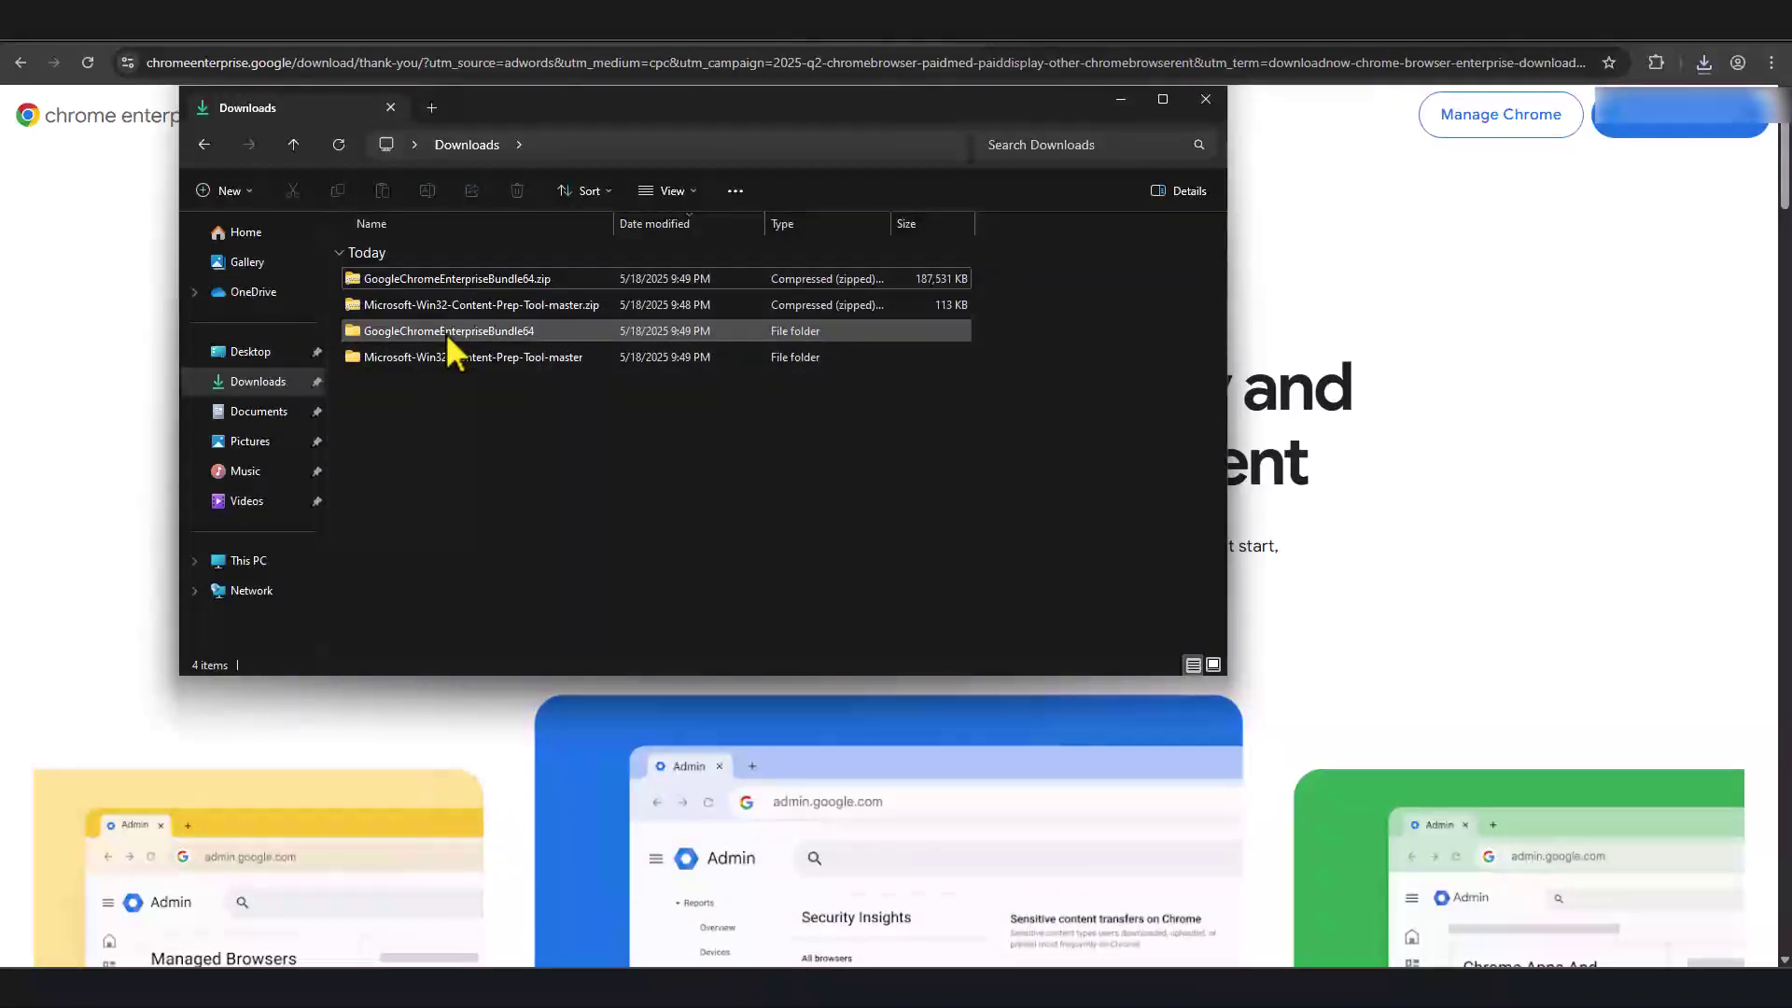
Step: Copy GoogleChromeStandaloneEnterprise64.msi from the bundle's Installers folder into Downloads
{"action": "mouse_move", "coordinate": [446, 333]}
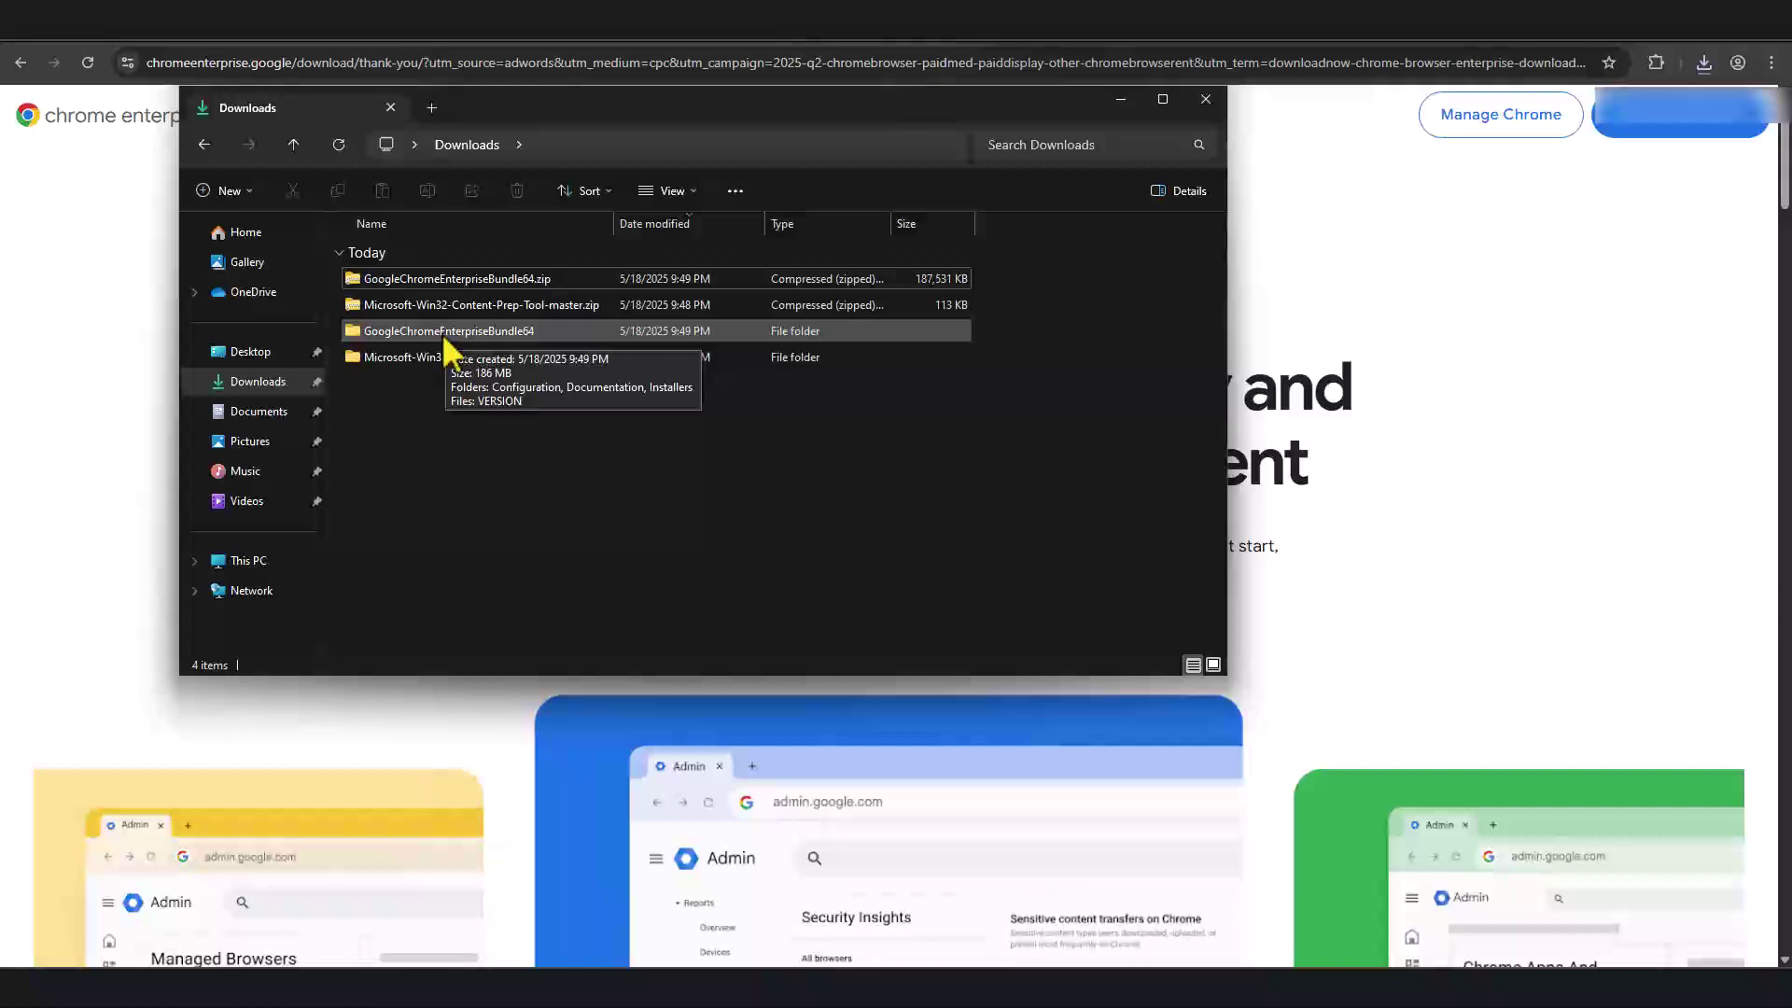
{"action": "double_click", "coordinate": [436, 333]}
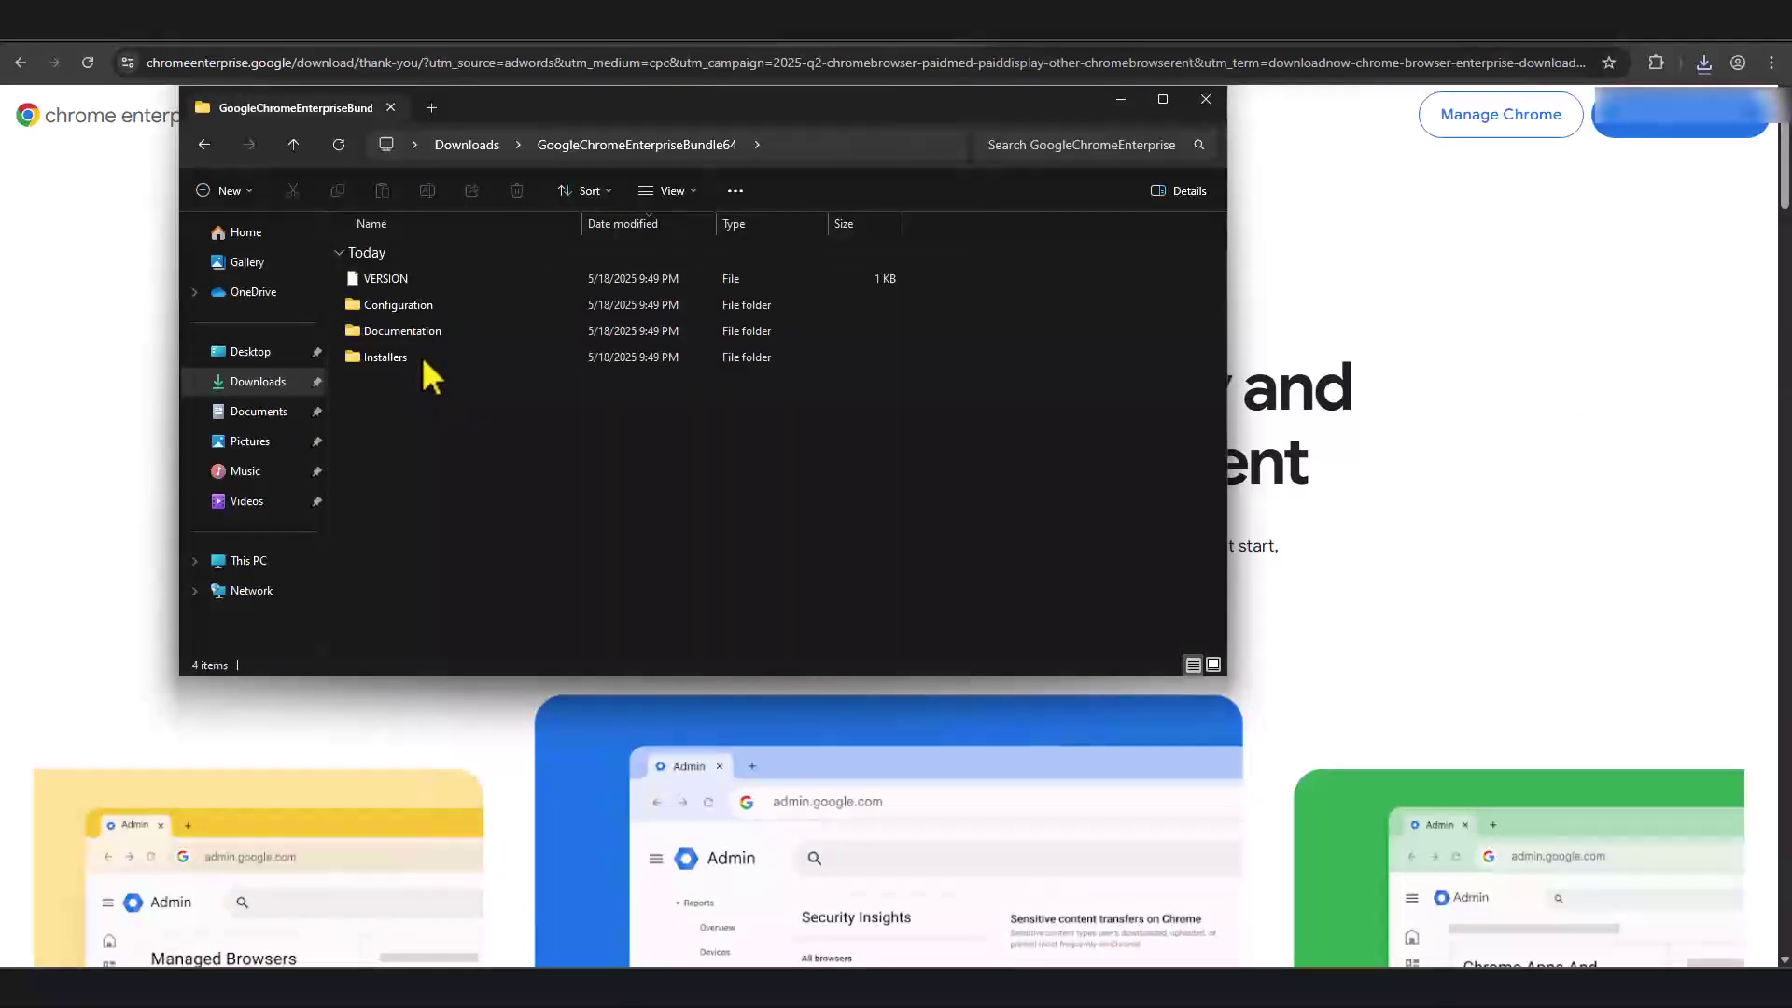
{"action": "double_click", "coordinate": [420, 357]}
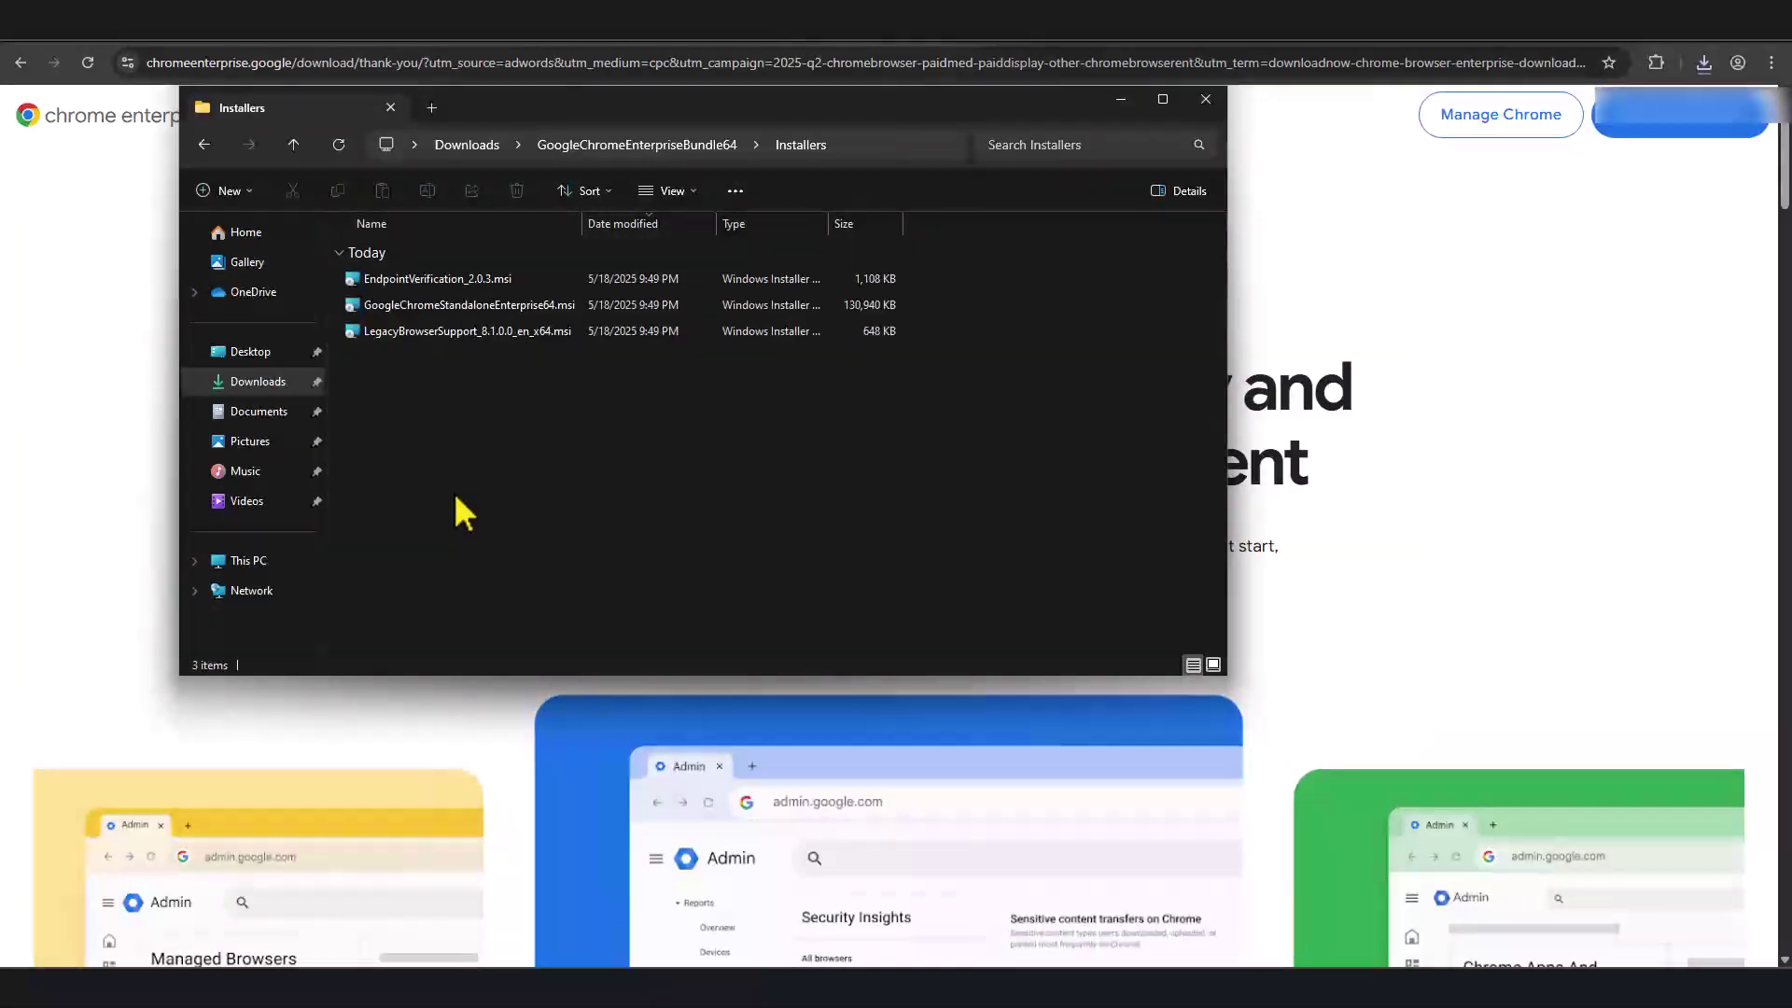
{"action": "left_click", "coordinate": [466, 304]}
{"action": "left_click", "coordinate": [524, 306]}
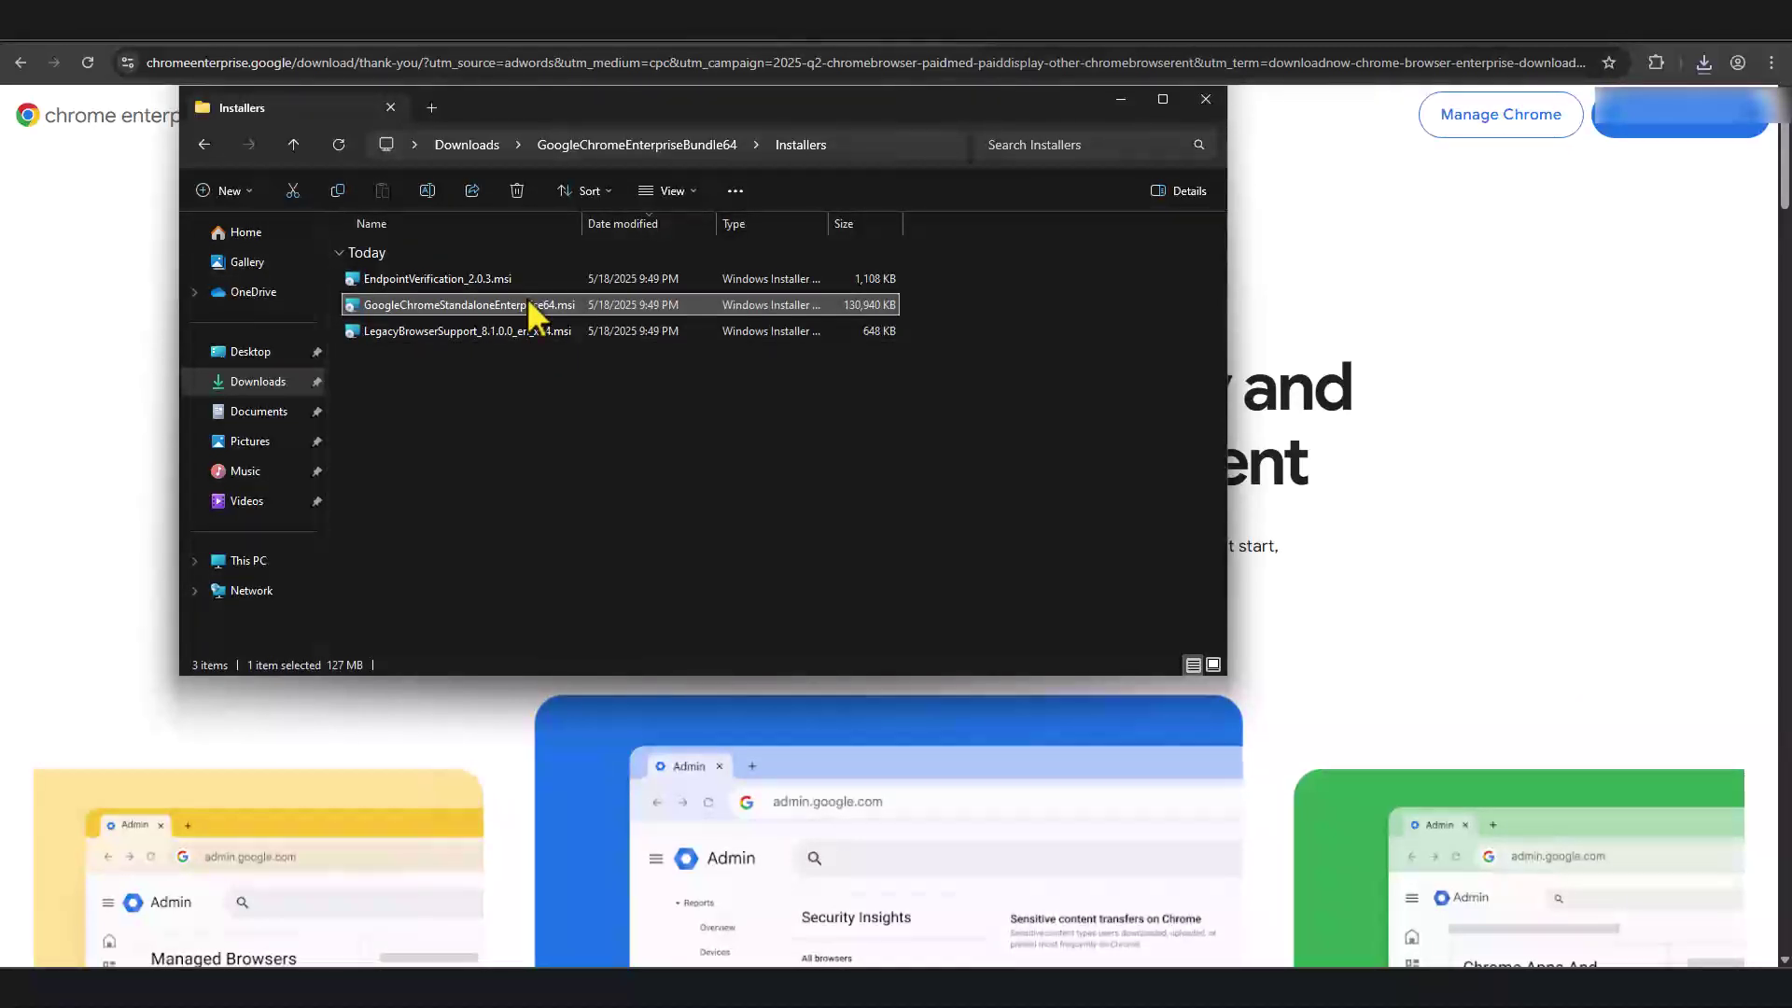
{"action": "right_click", "coordinate": [529, 313]}
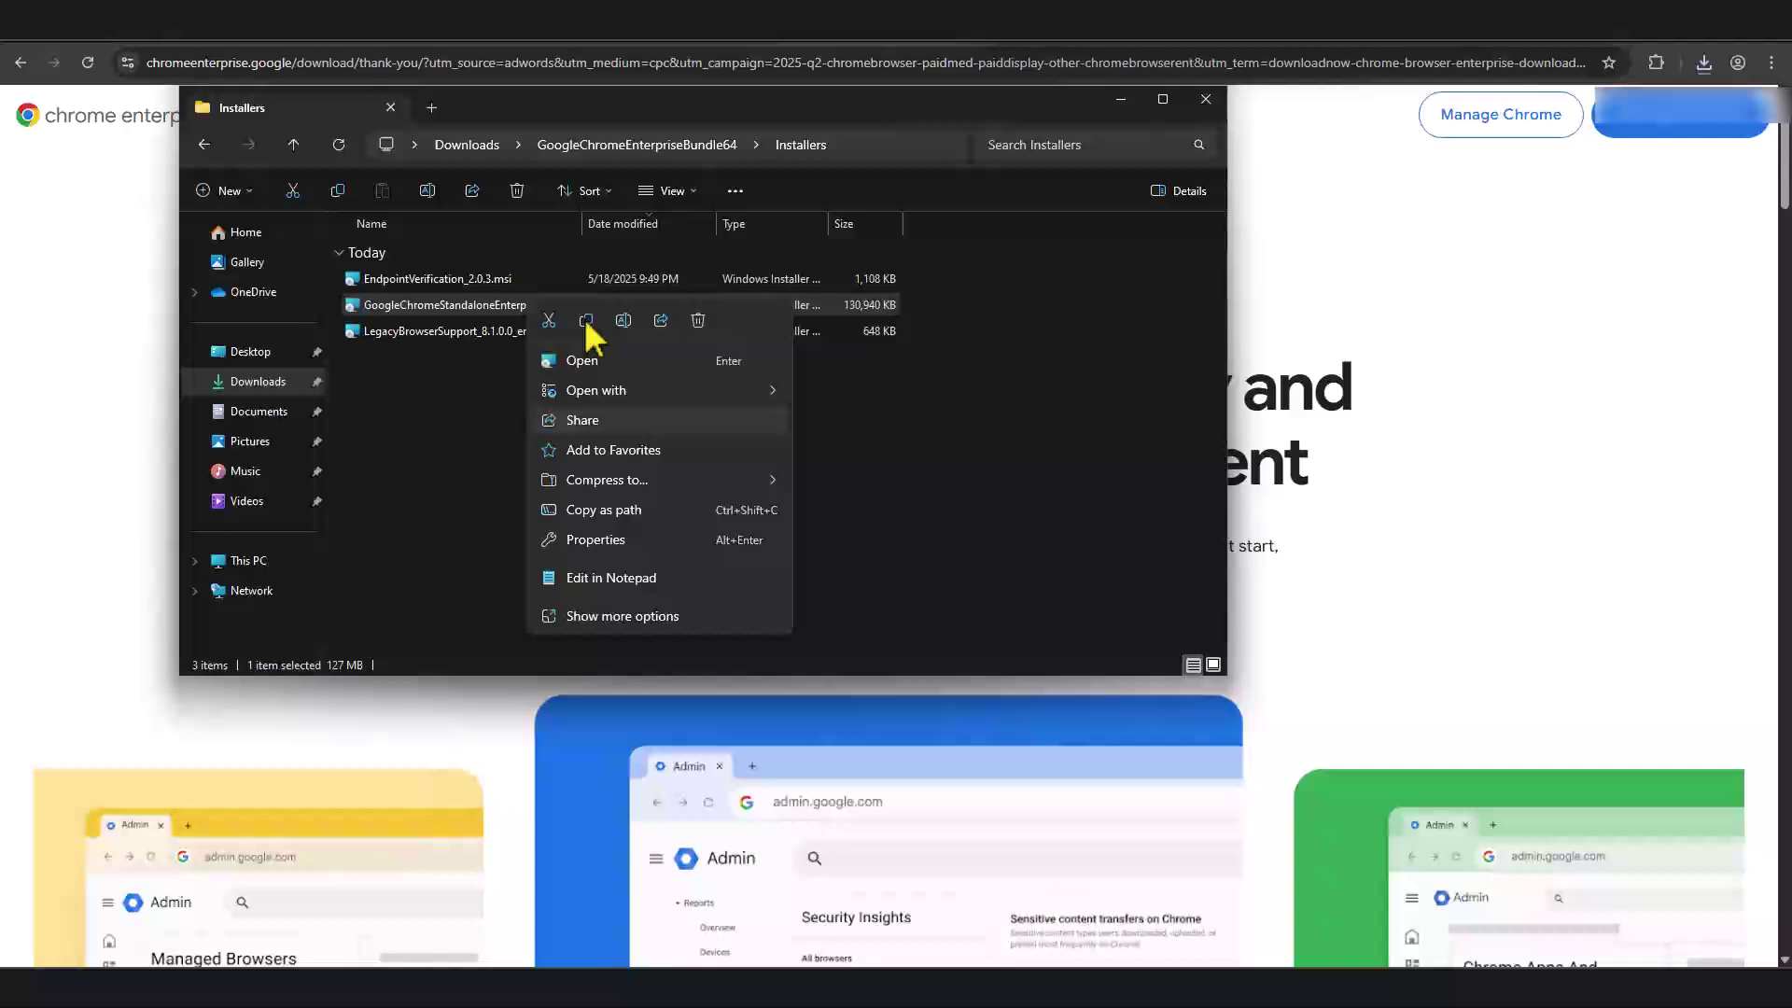
{"action": "left_click", "coordinate": [587, 322]}
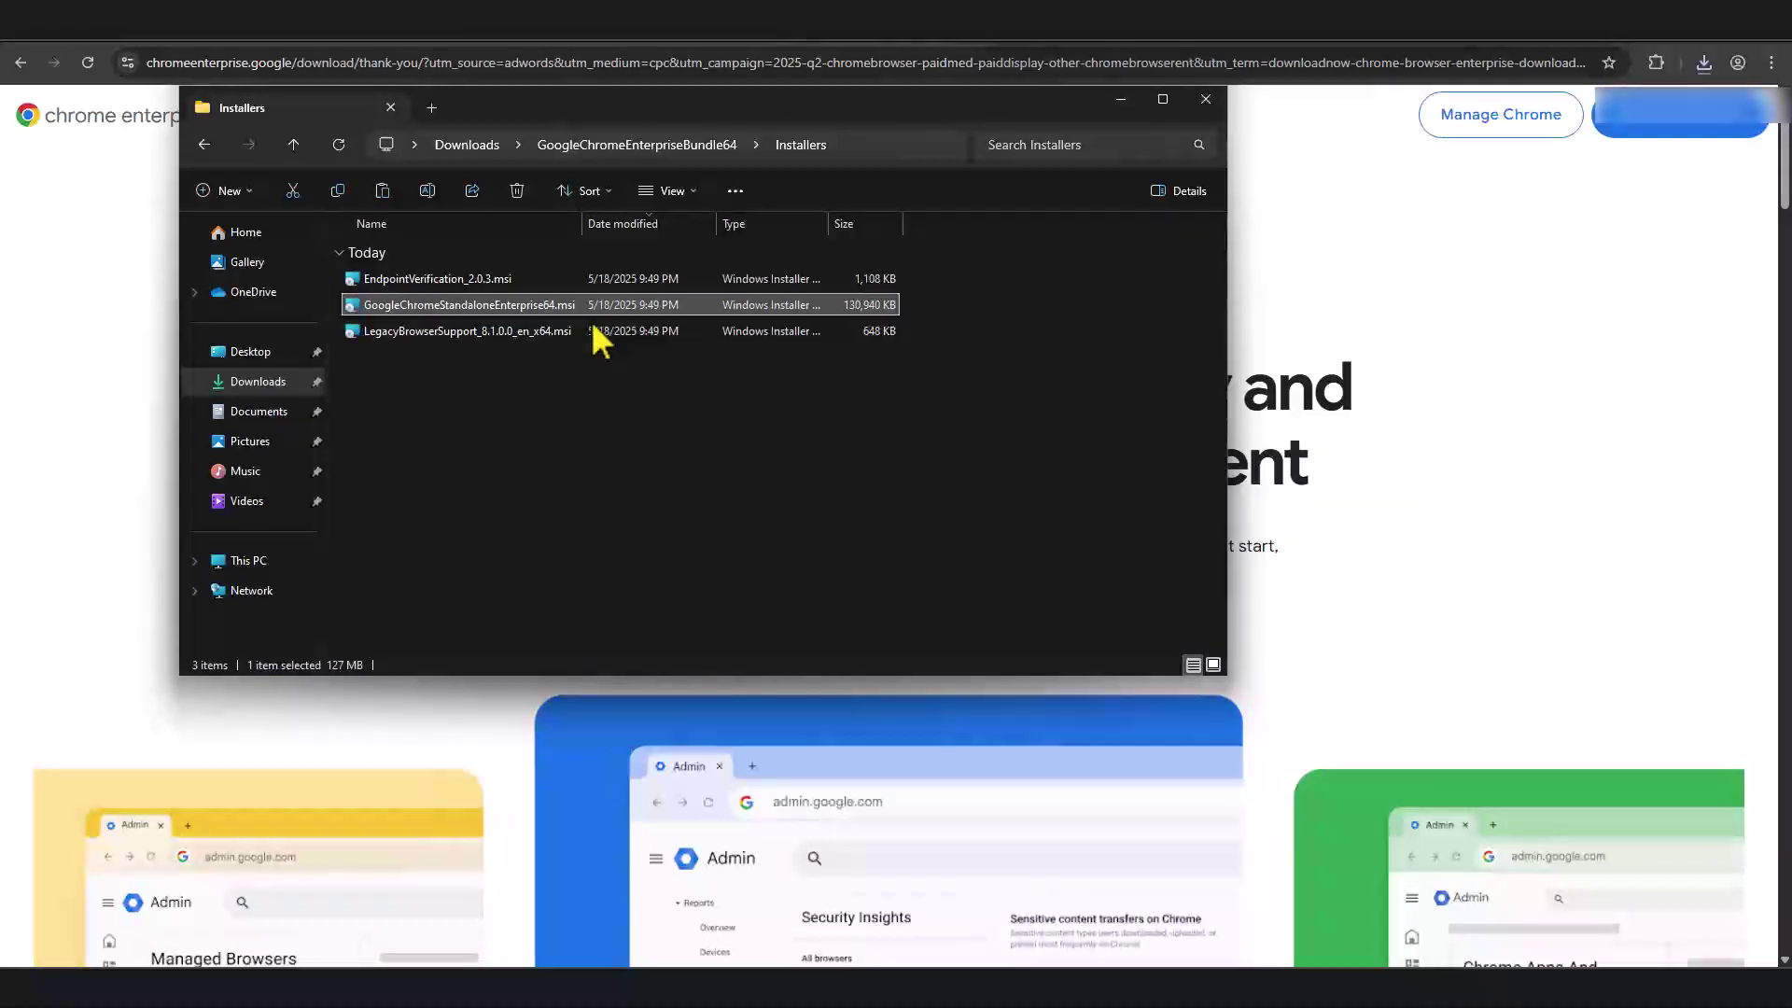
{"action": "left_click", "coordinate": [462, 144]}
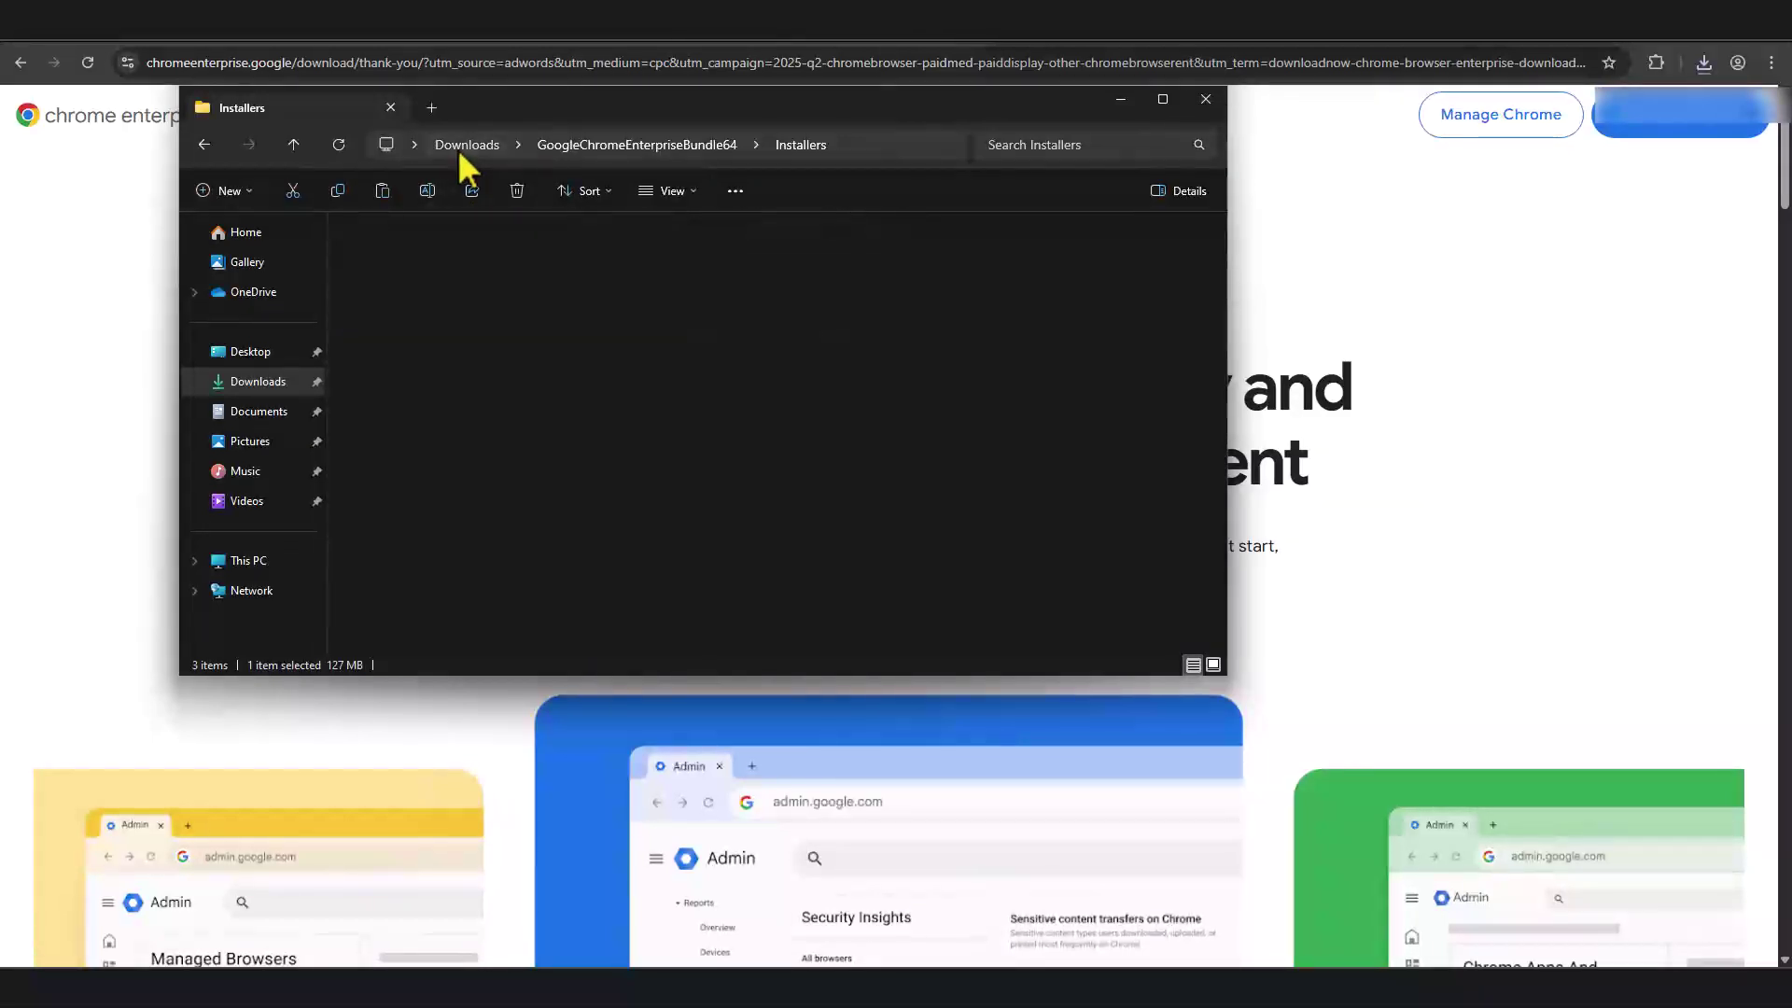
{"action": "right_click", "coordinate": [444, 401]}
{"action": "left_click", "coordinate": [461, 427]}
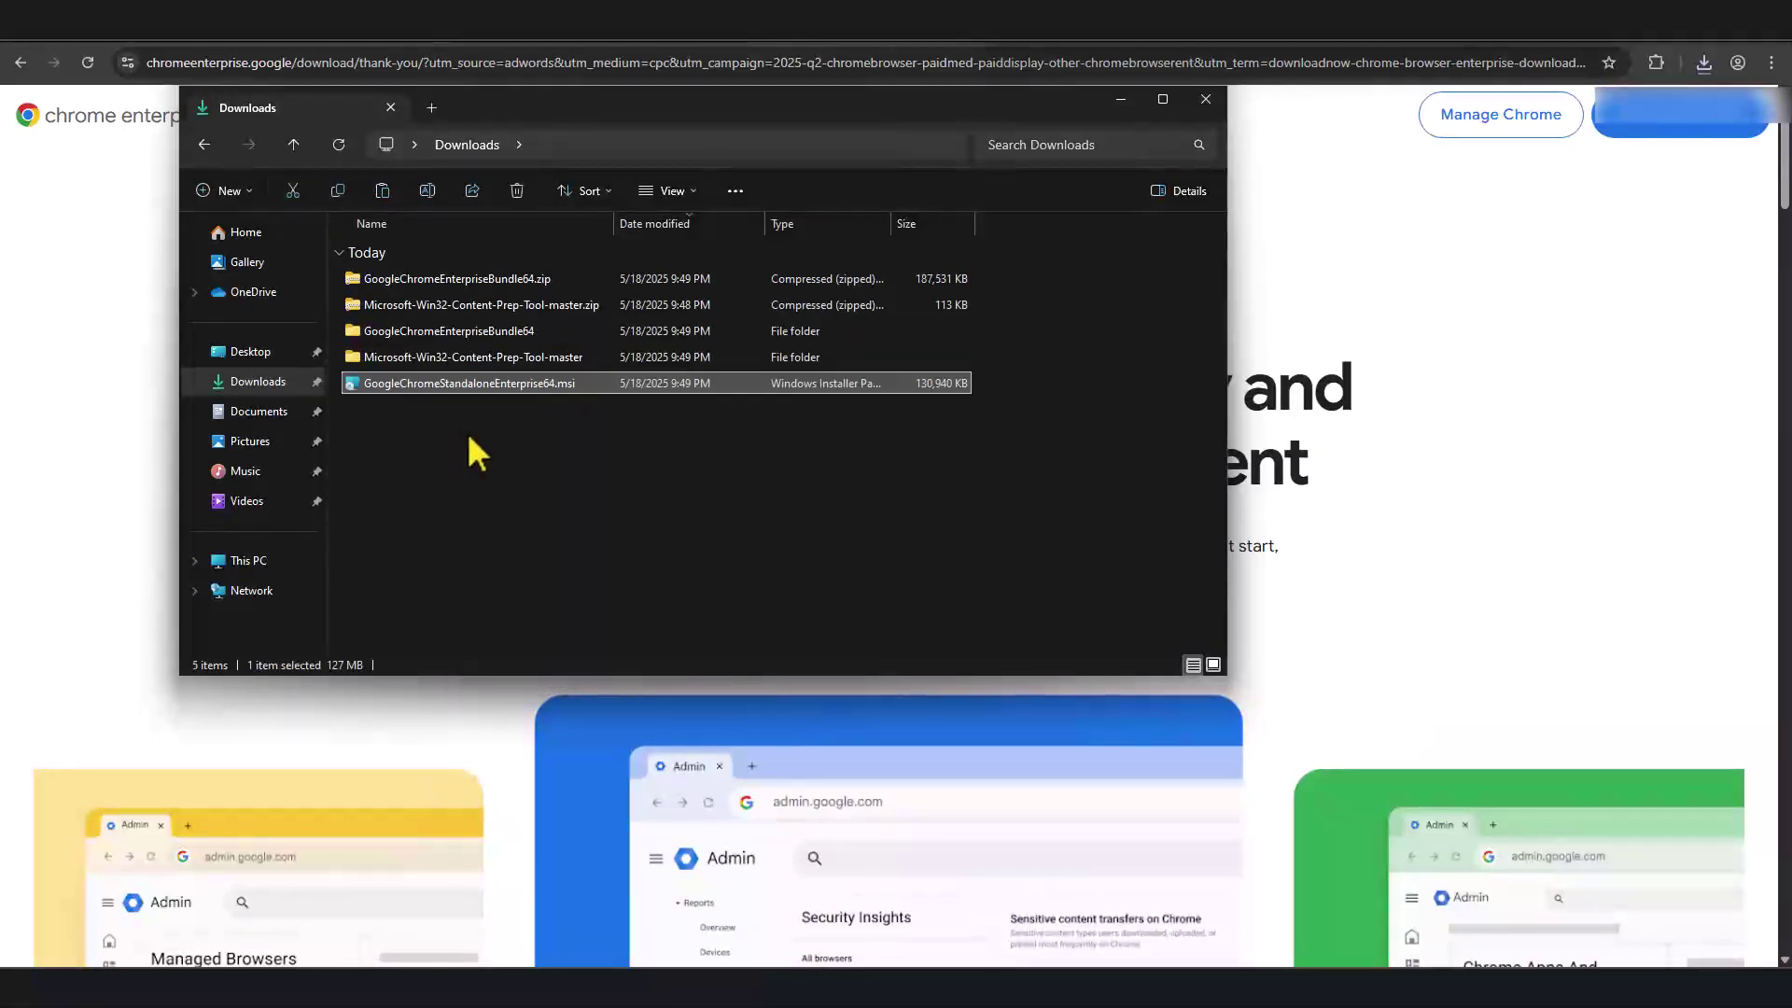
{"action": "left_click", "coordinate": [600, 468]}
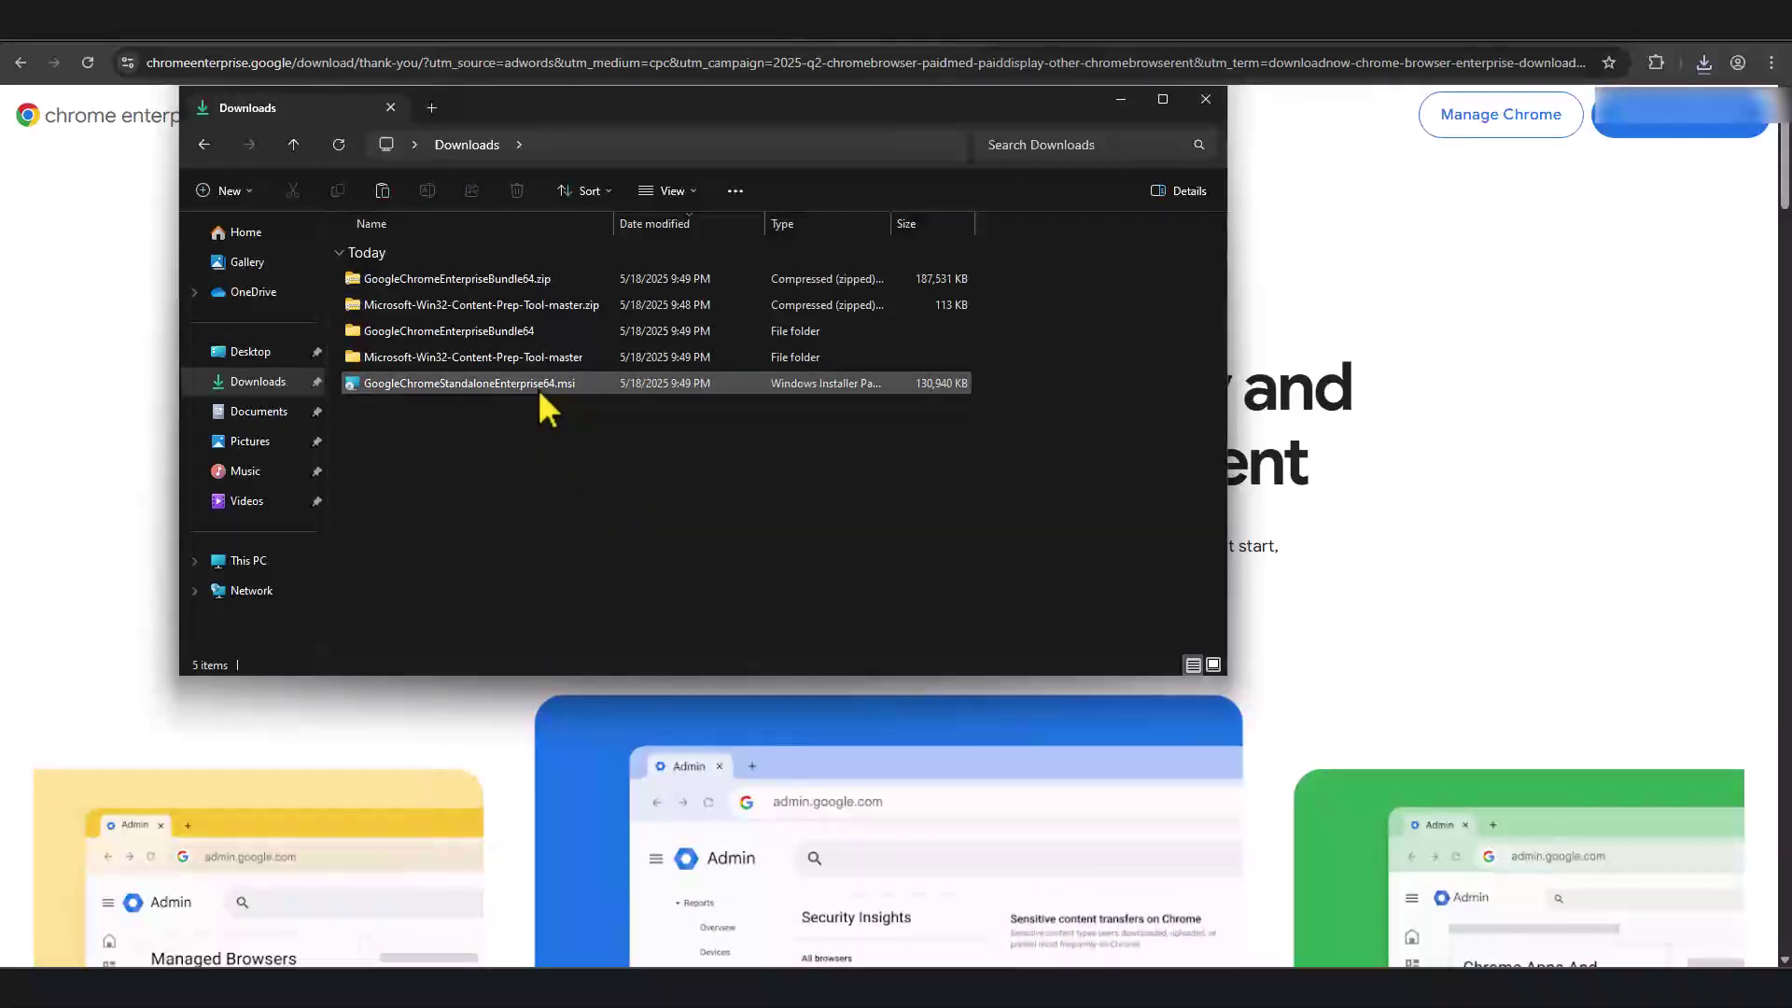
Step: Open the inner Microsoft-Win32-Content-Prep-Tool-master folder containing IntuneWinAppUtil.exe
{"action": "double_click", "coordinate": [435, 355]}
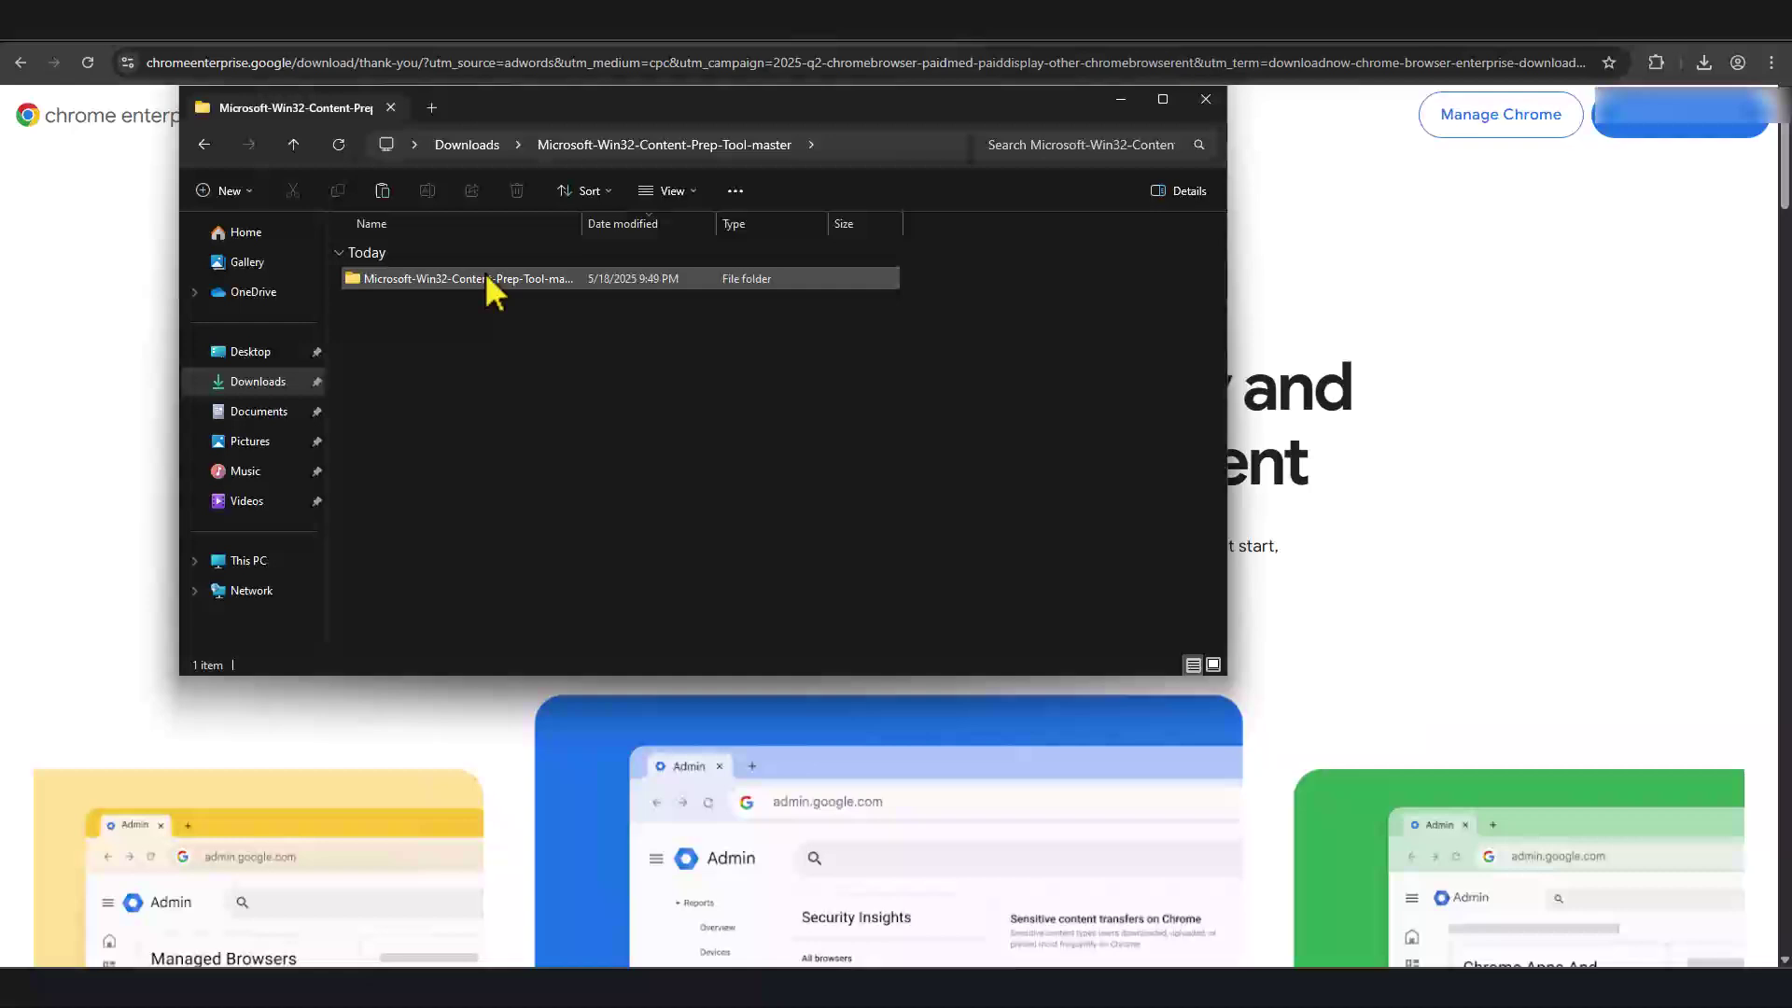
{"action": "double_click", "coordinate": [486, 276]}
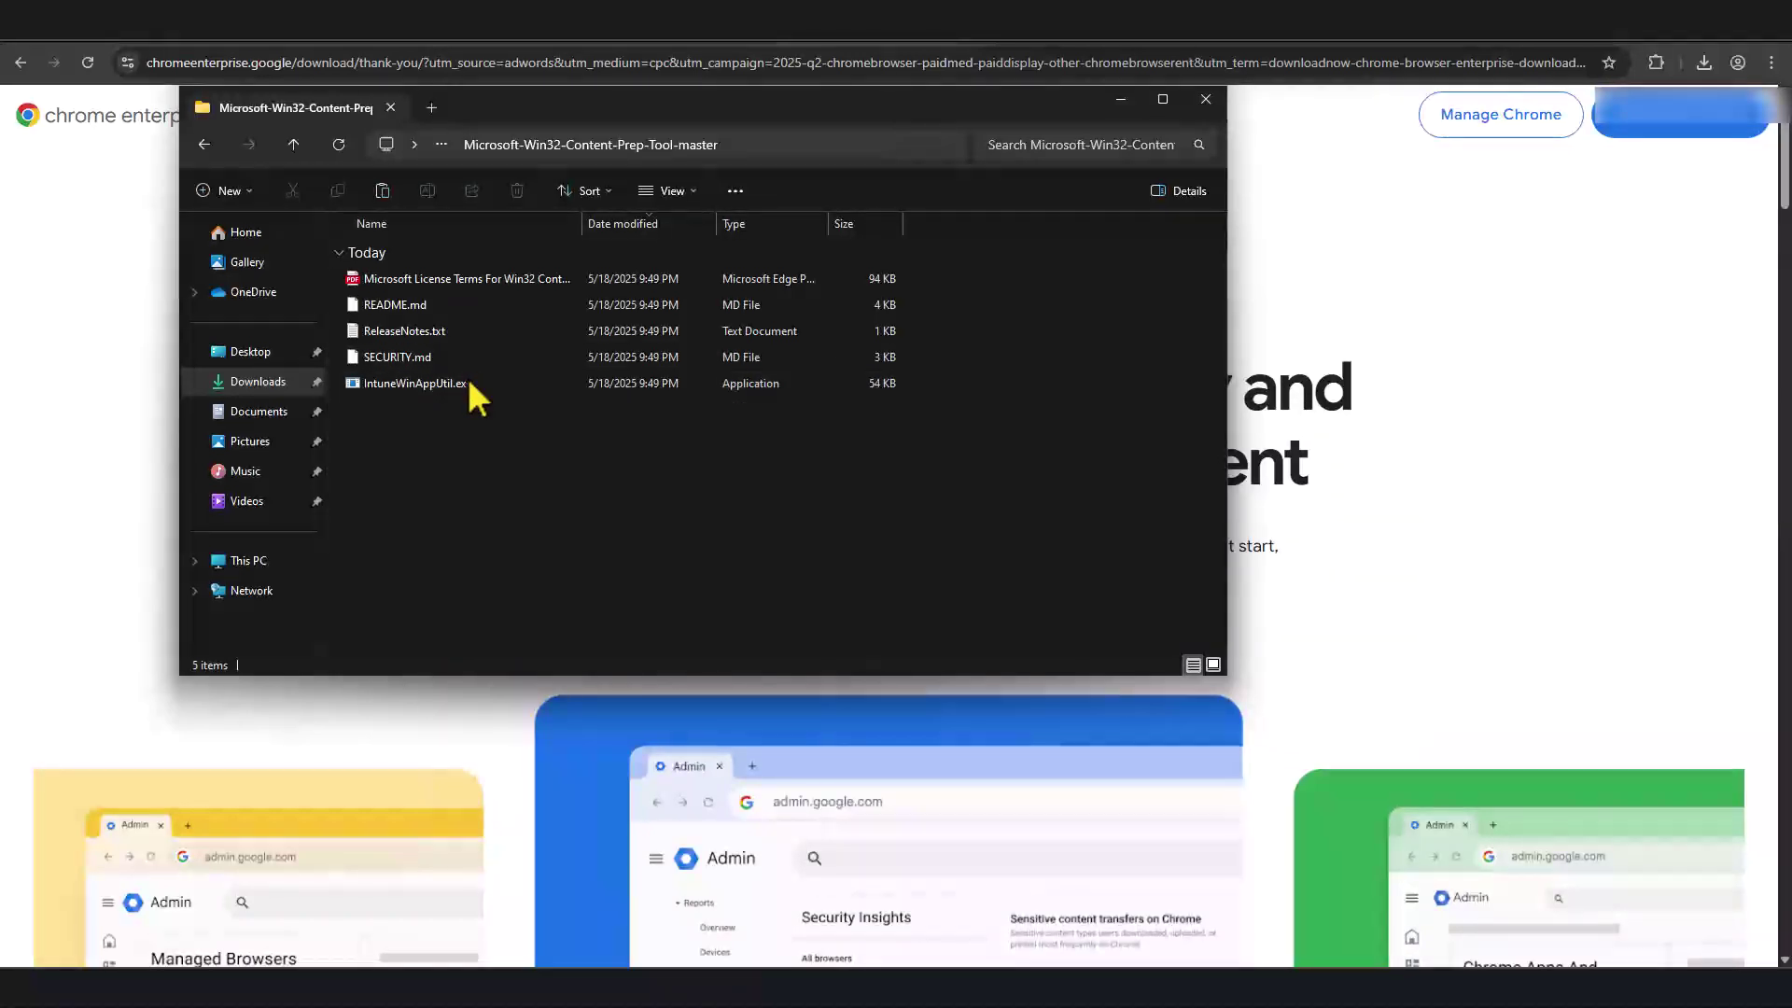
Step: Launch IntuneWinAppUtil.exe and paste the Downloads folder path as the source folder
{"action": "left_click", "coordinate": [412, 381]}
{"action": "double_click", "coordinate": [412, 381]}
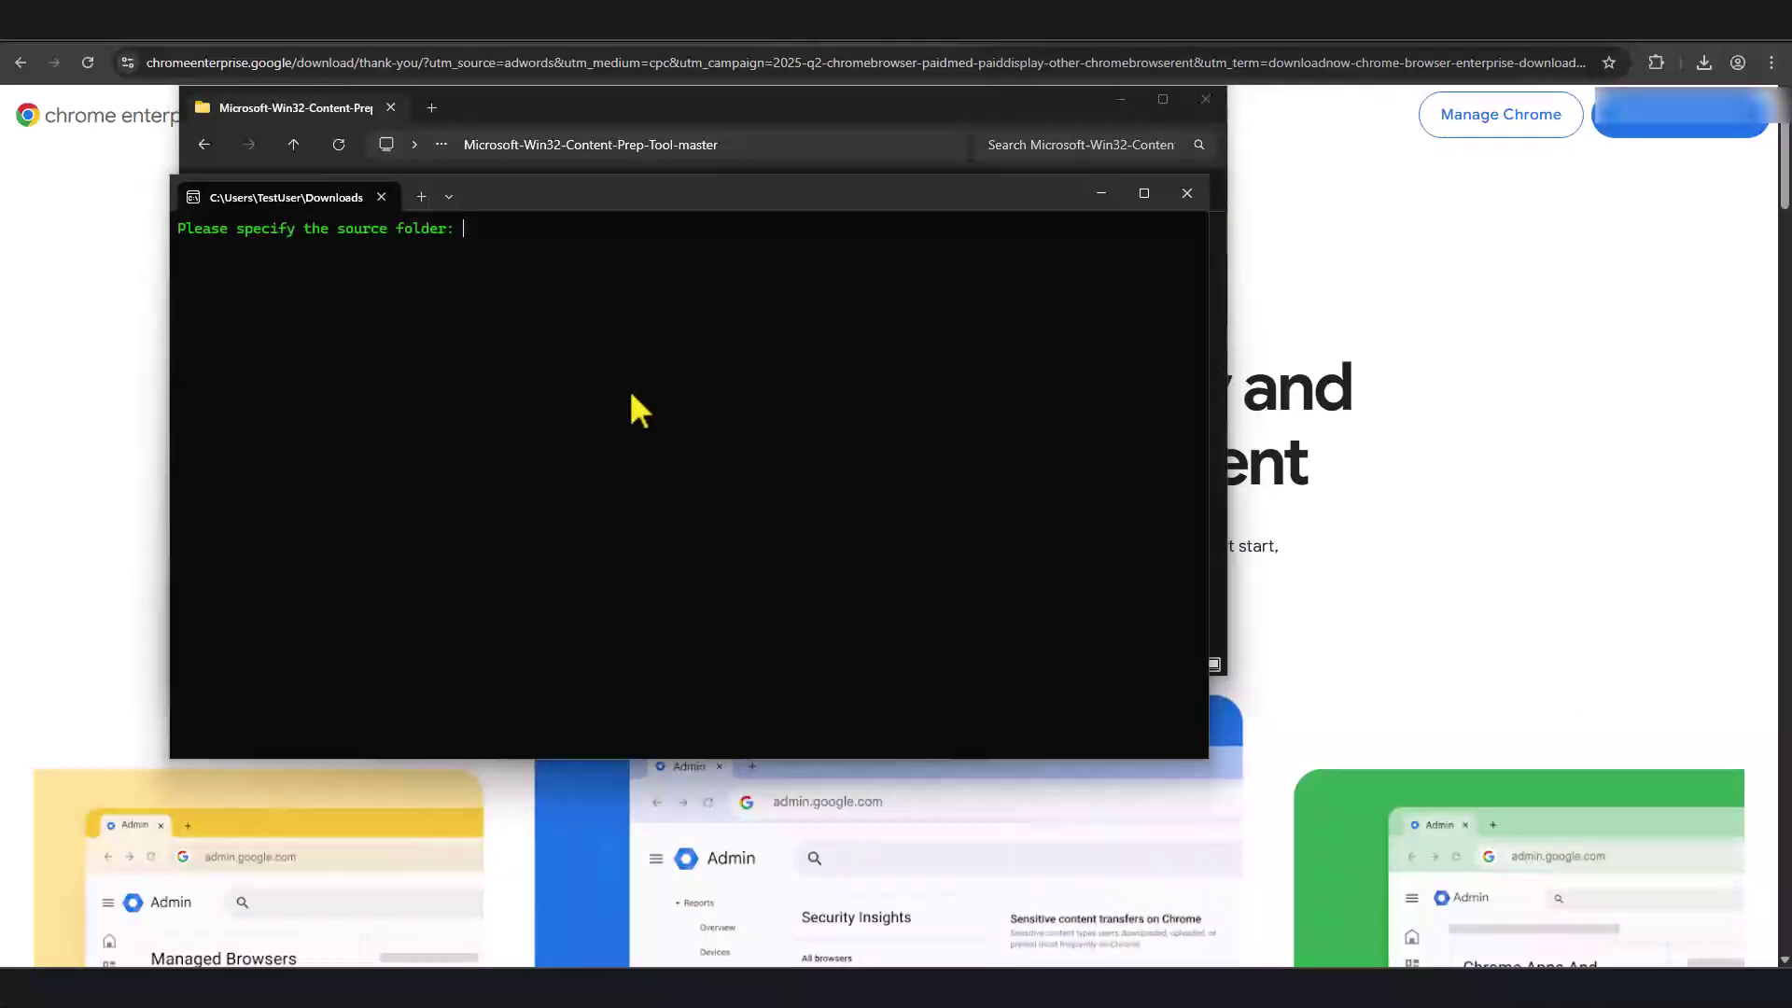
{"action": "left_click_drag", "start_coordinate": [570, 198], "coordinate": [1086, 280]}
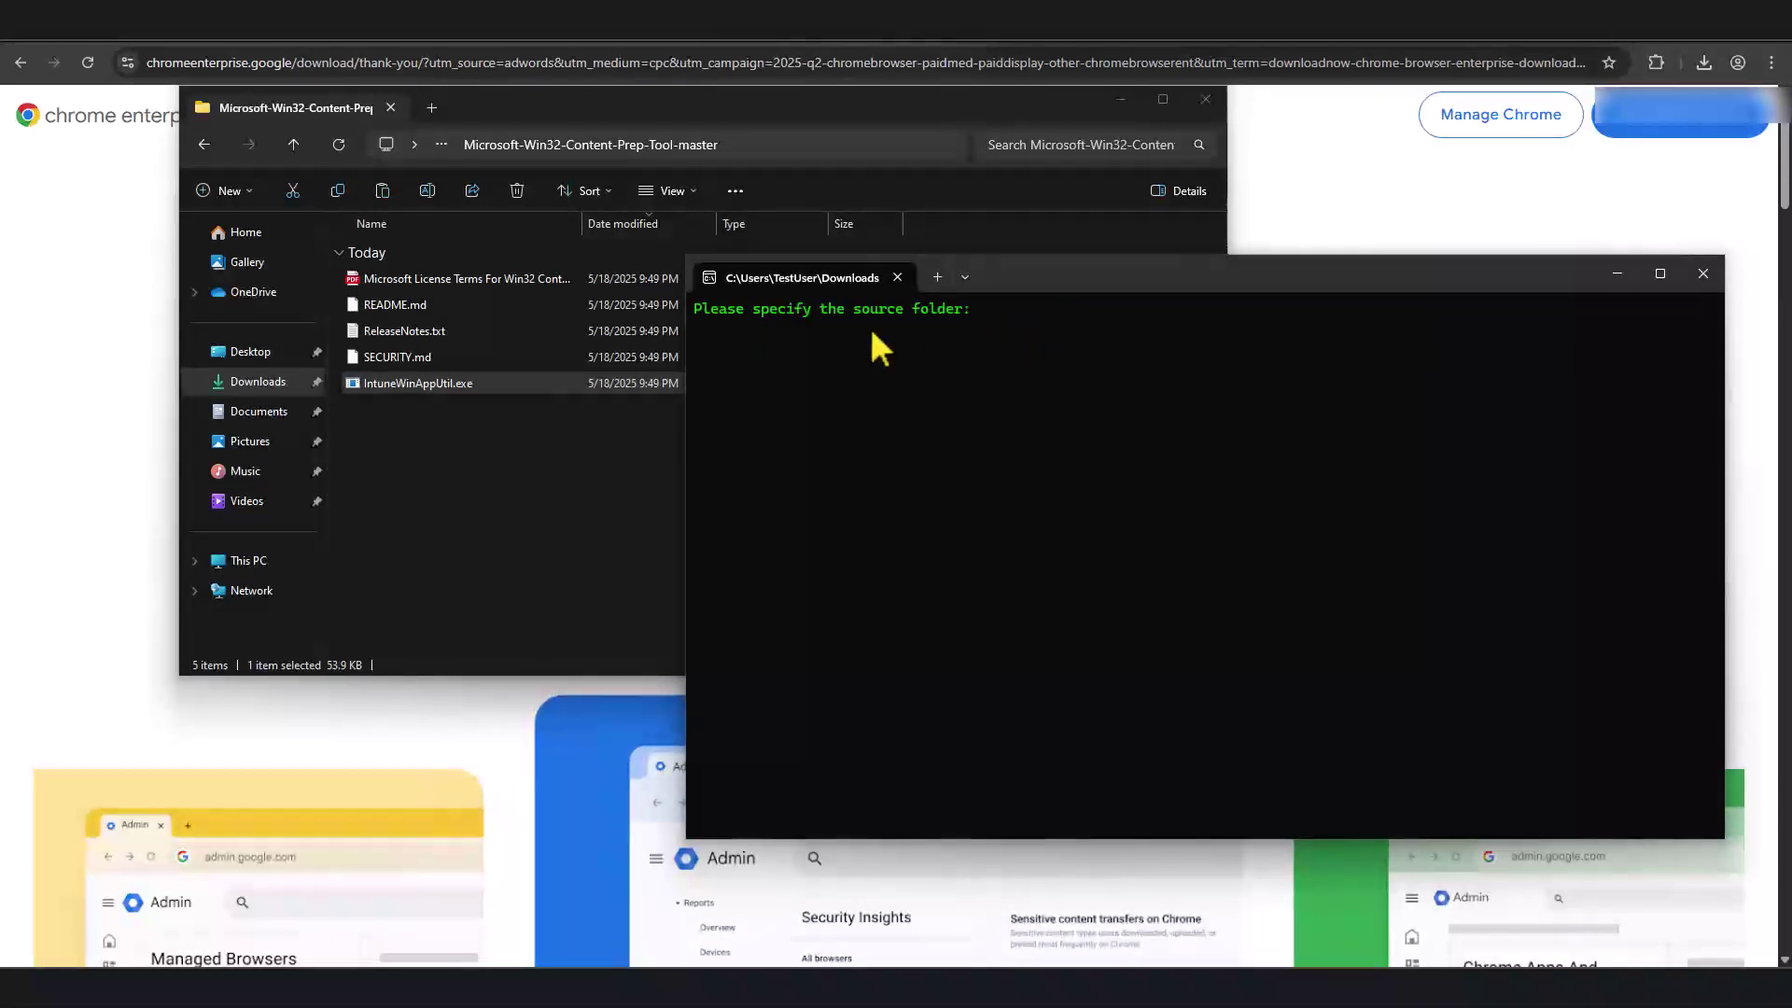
{"action": "left_click", "coordinate": [271, 381]}
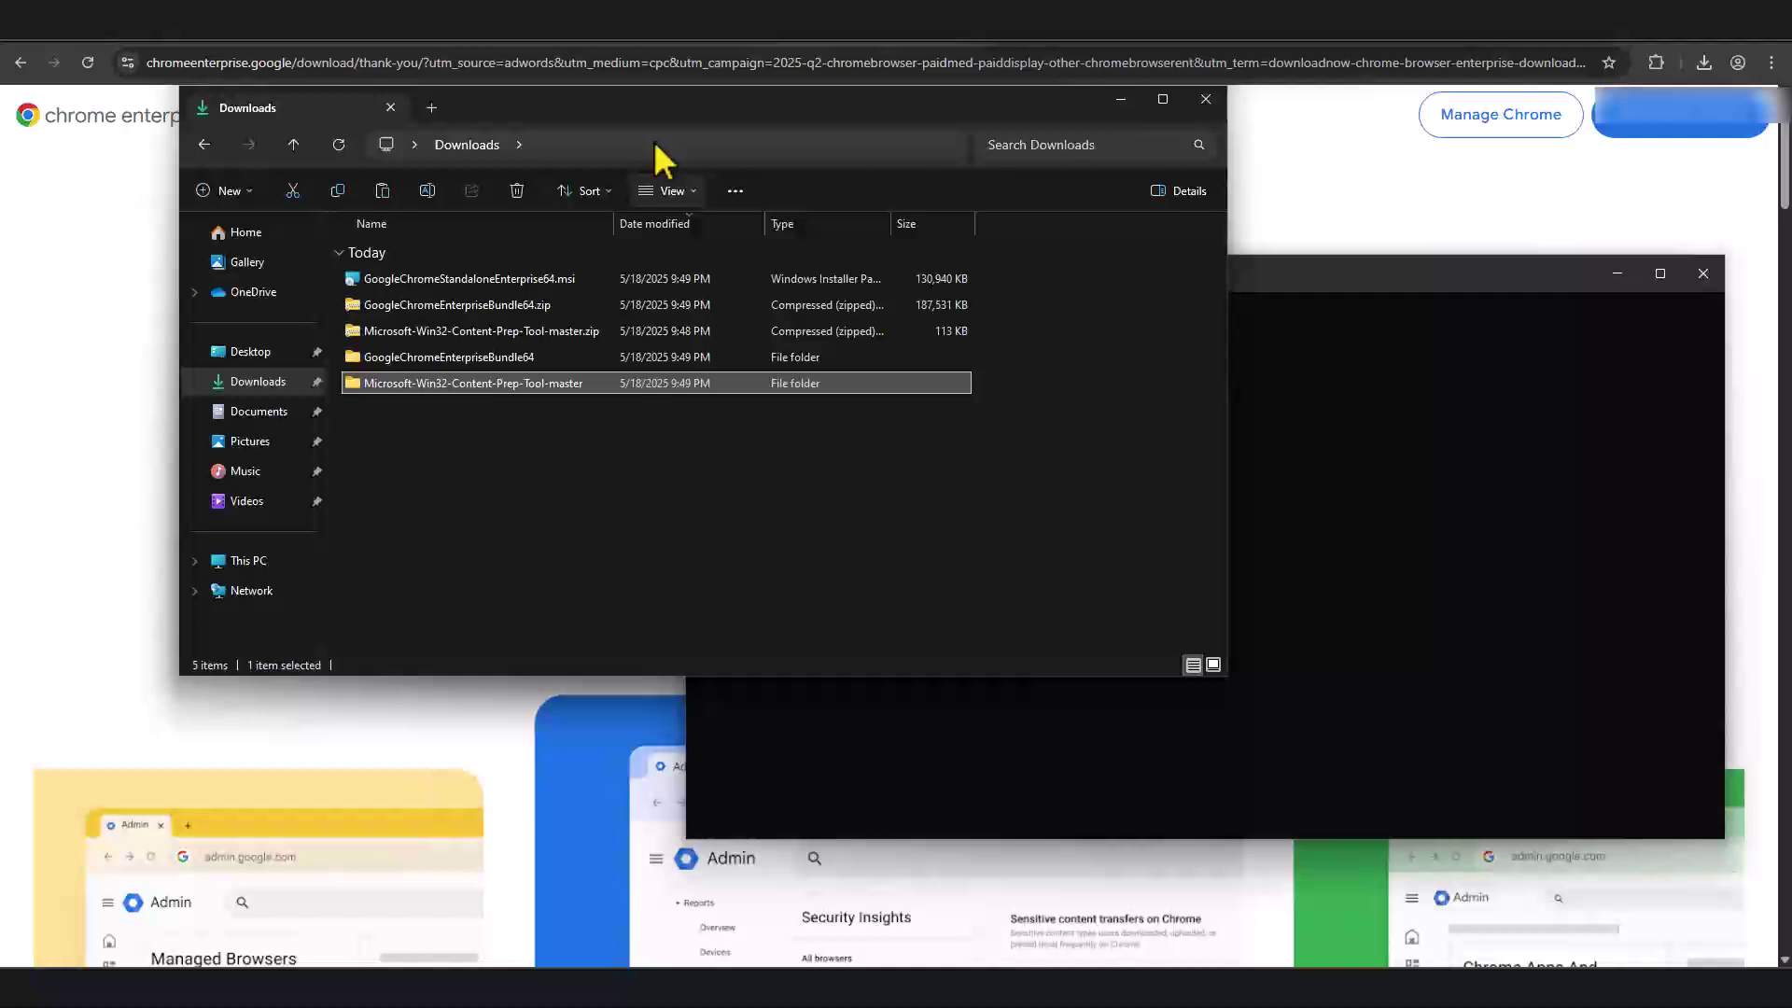
{"action": "left_click_drag", "start_coordinate": [719, 99], "coordinate": [713, 379]}
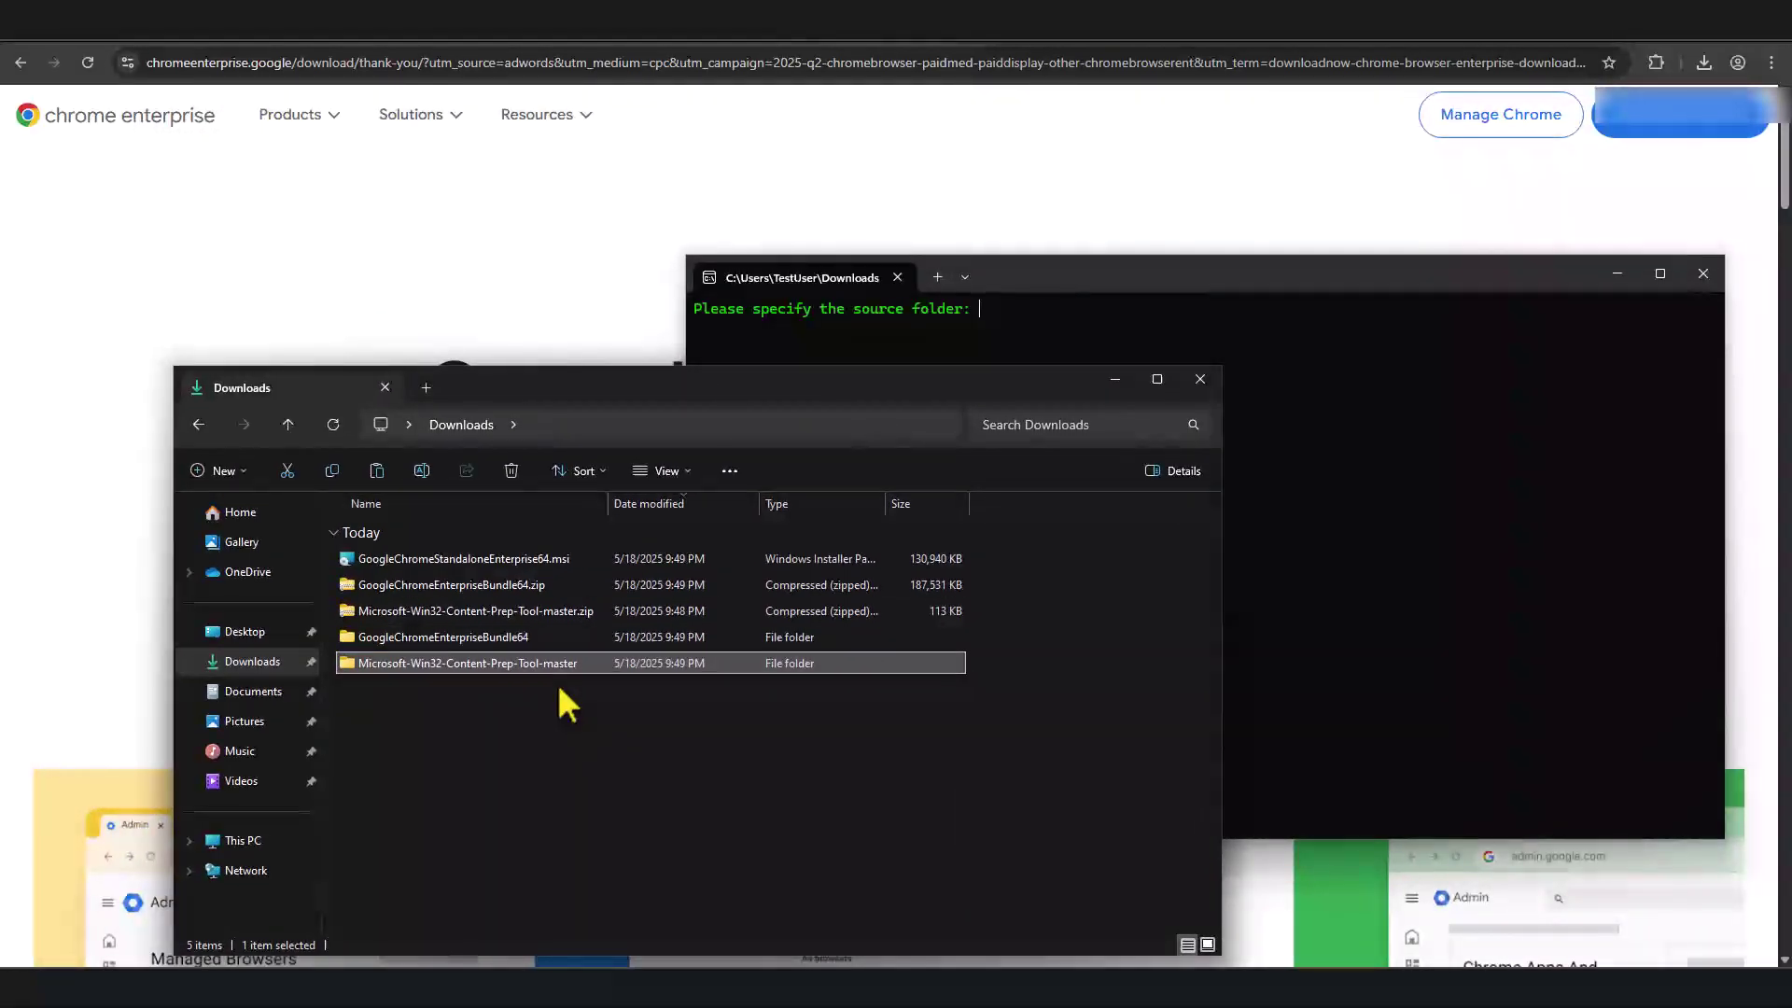
{"action": "right_click", "coordinate": [268, 682]}
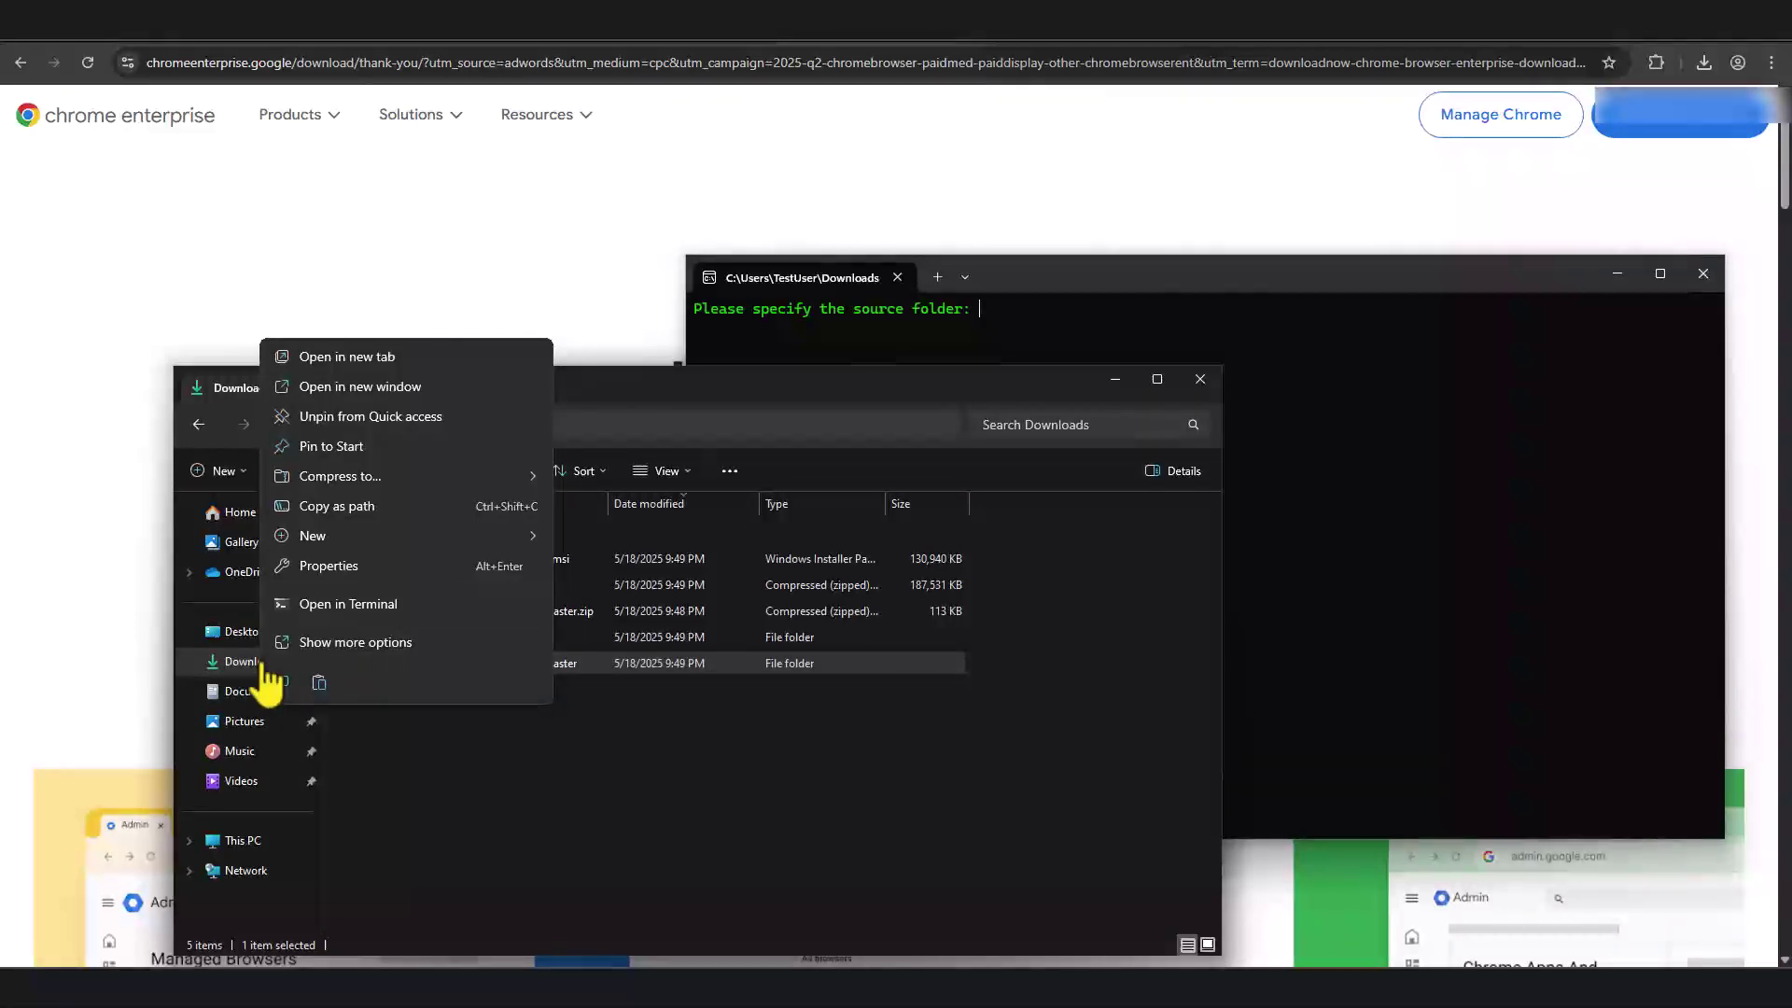
{"action": "left_click", "coordinate": [333, 505]}
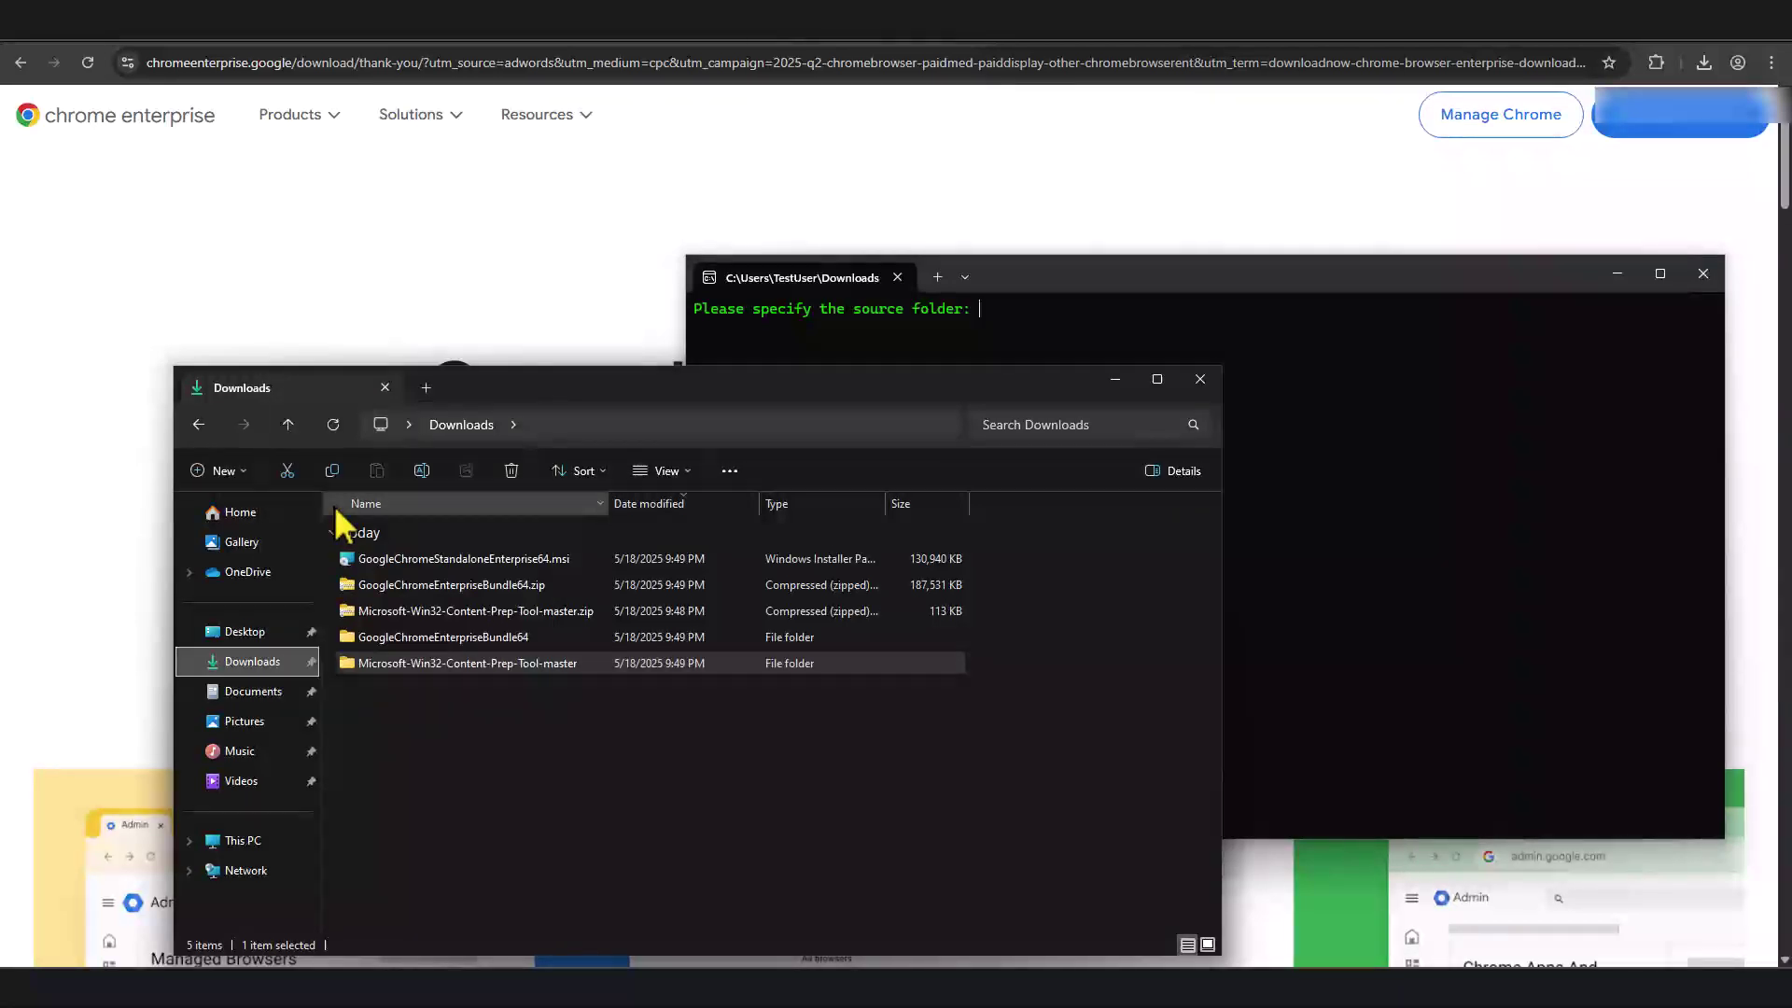
{"action": "left_click", "coordinate": [1056, 327]}
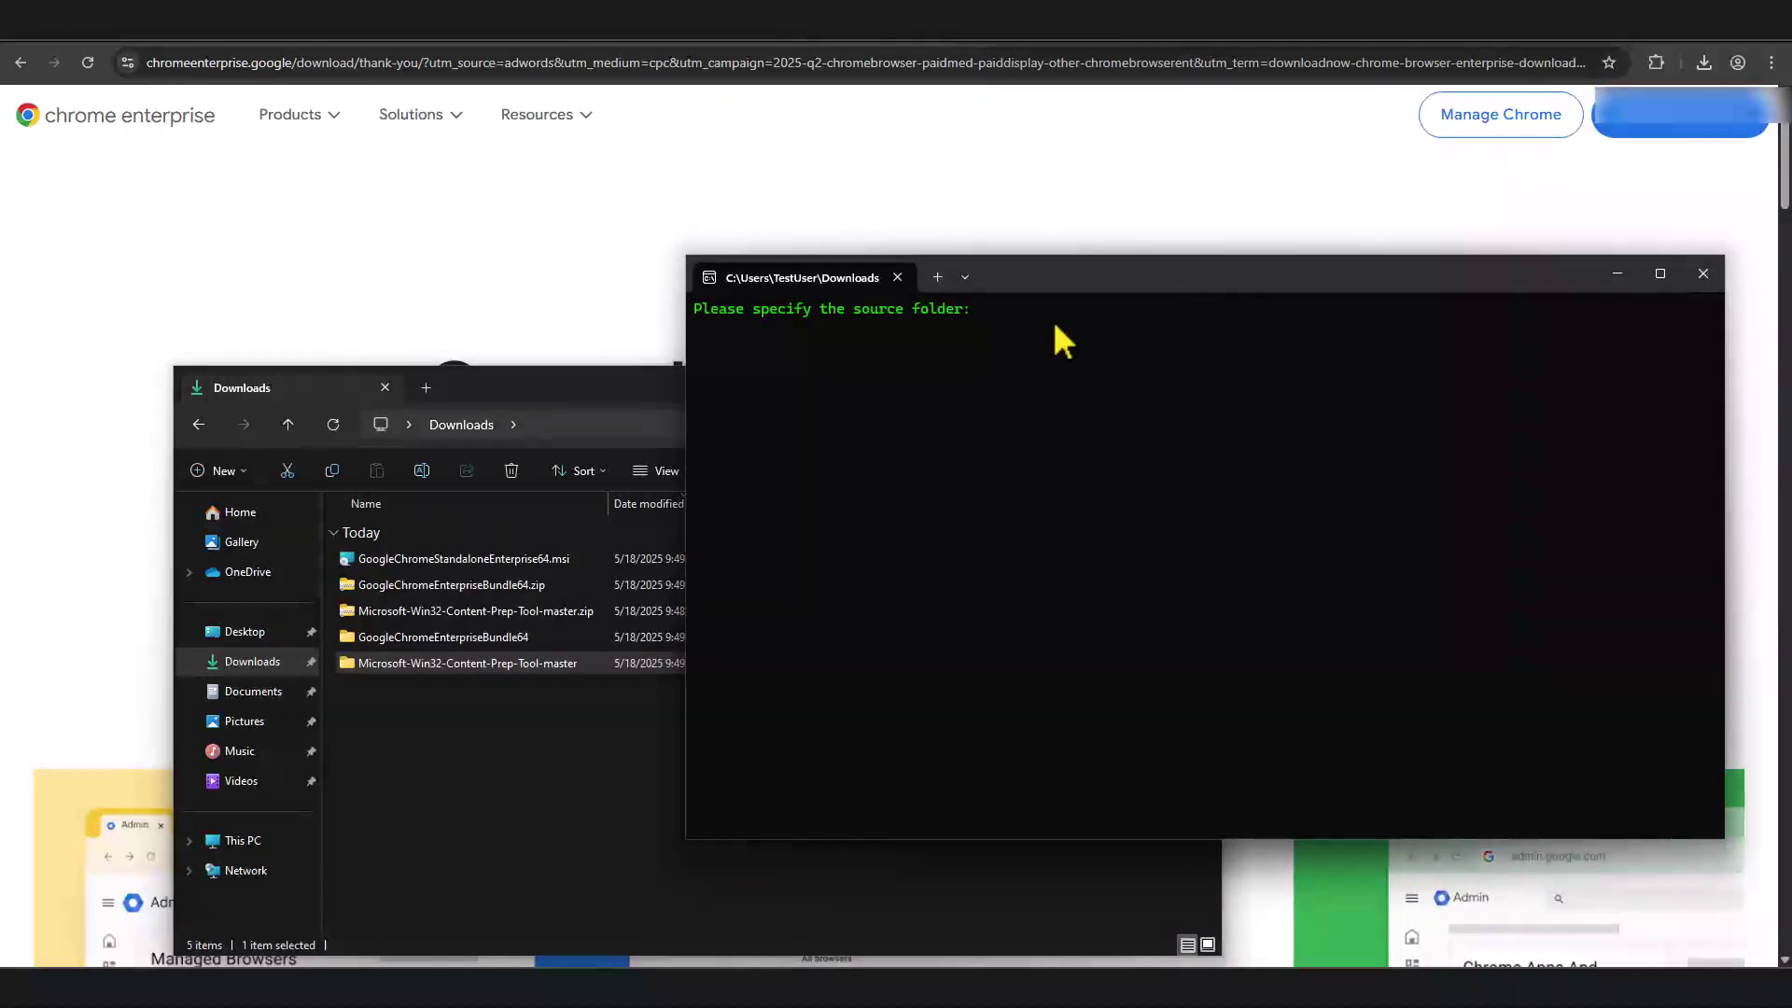
{"action": "key", "text": "ctrl+v"}
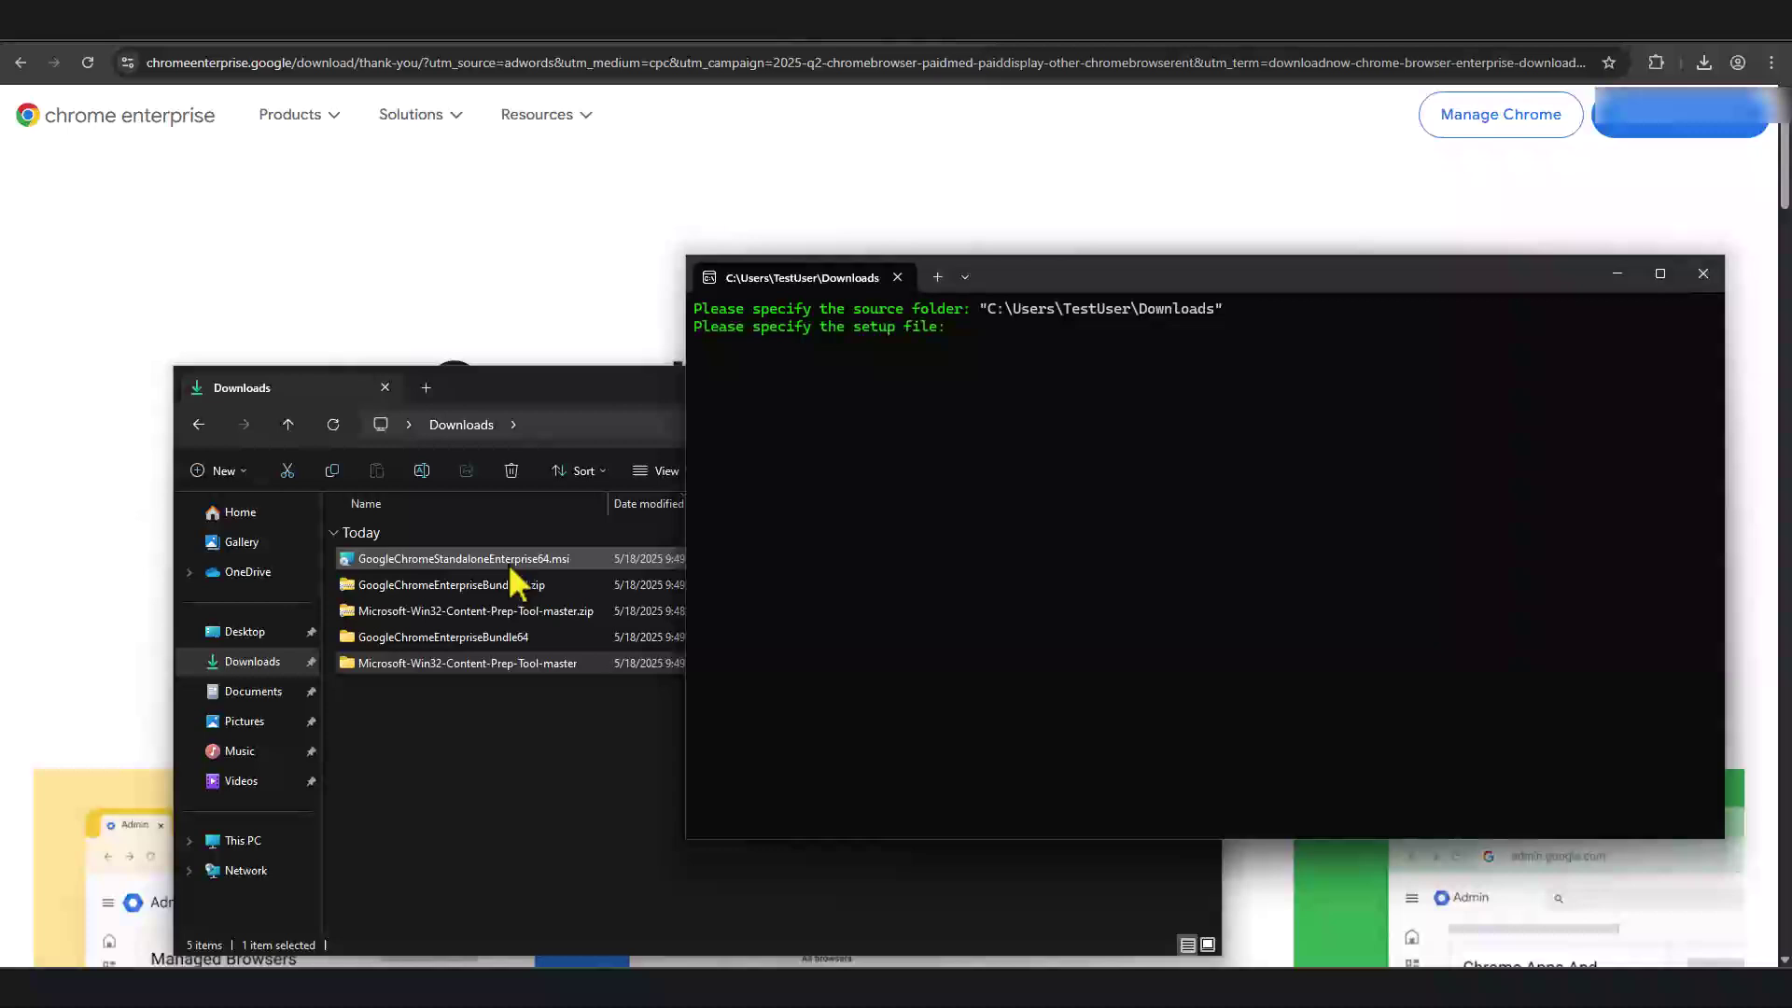
Step: Paste the GoogleChromeStandaloneEnterprise64.msi path as the setup file
{"action": "left_click", "coordinate": [446, 556]}
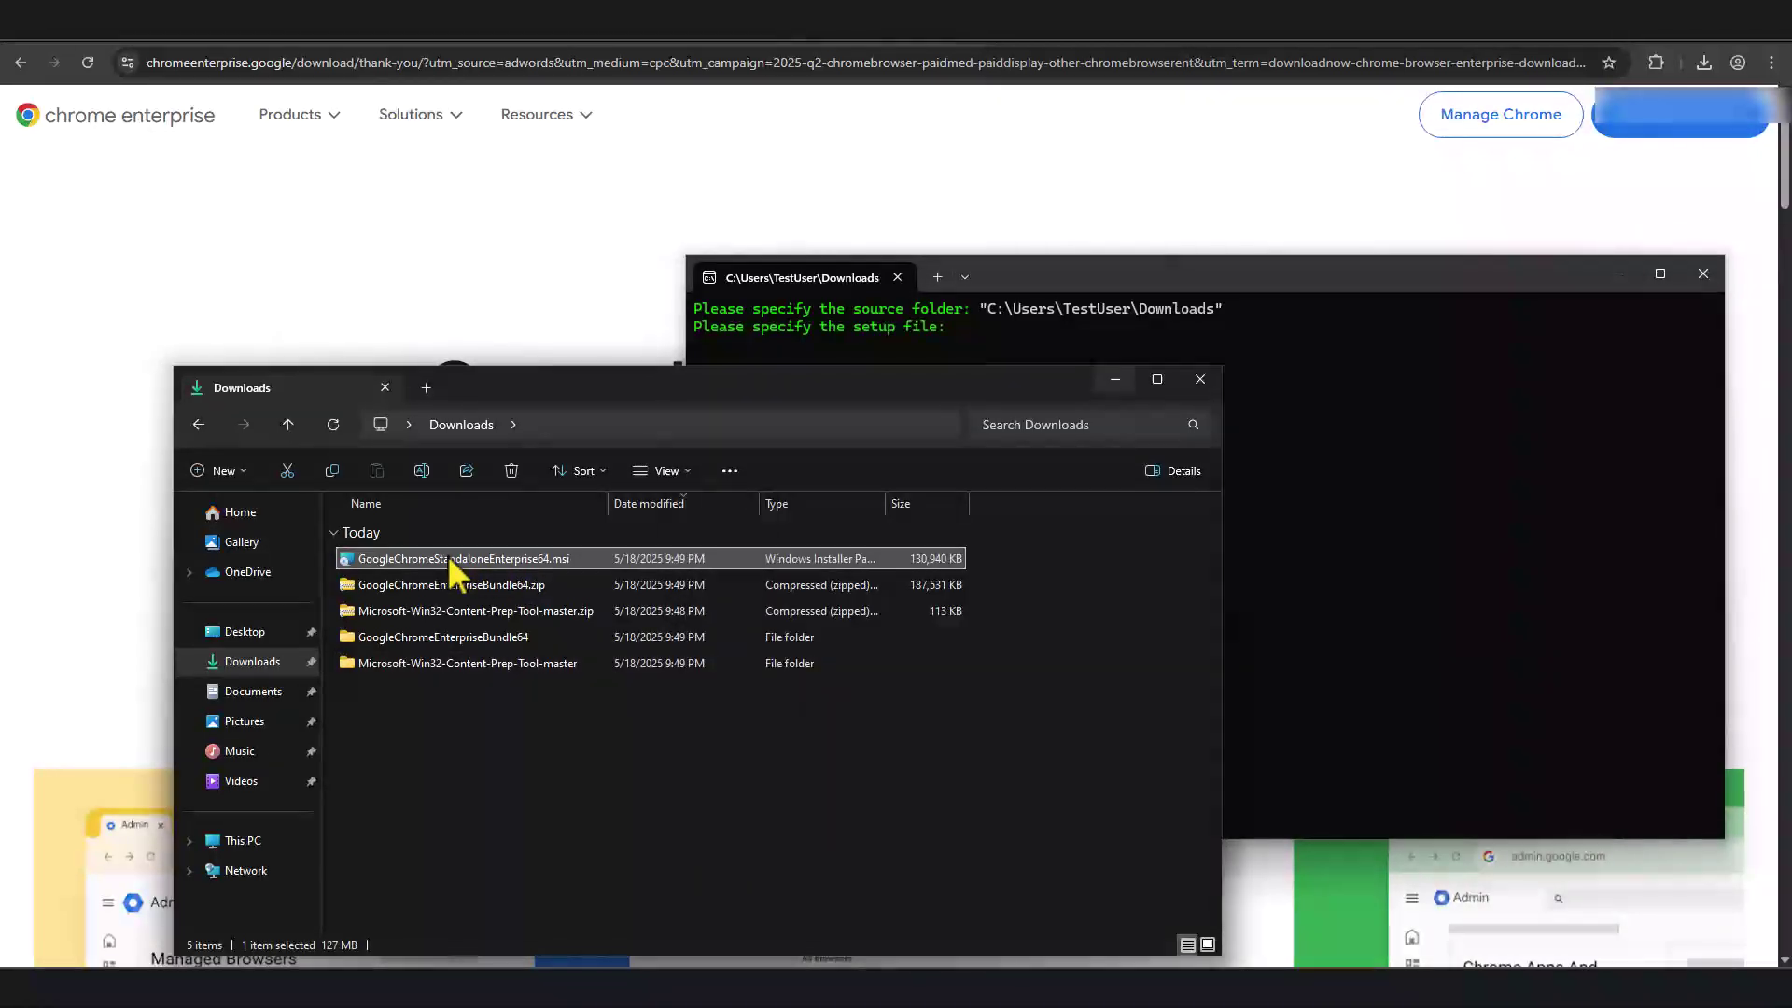
{"action": "right_click", "coordinate": [448, 560]}
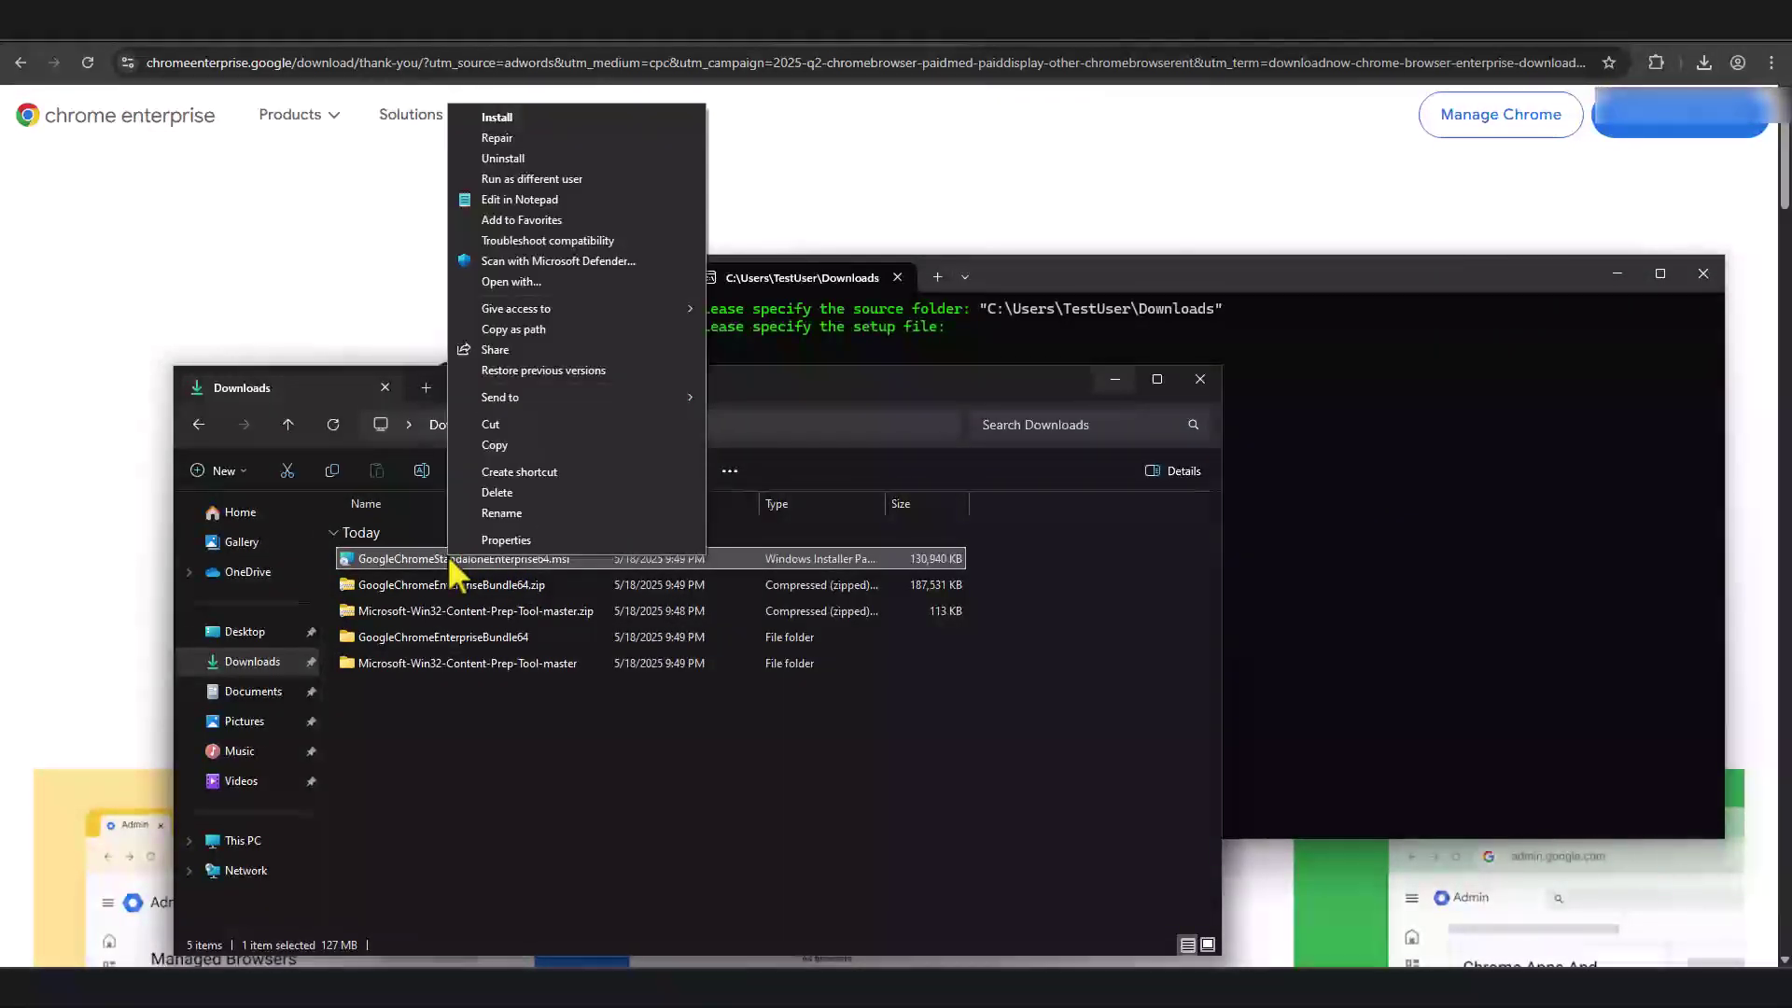
{"action": "left_click", "coordinate": [509, 329]}
{"action": "left_click", "coordinate": [985, 337]}
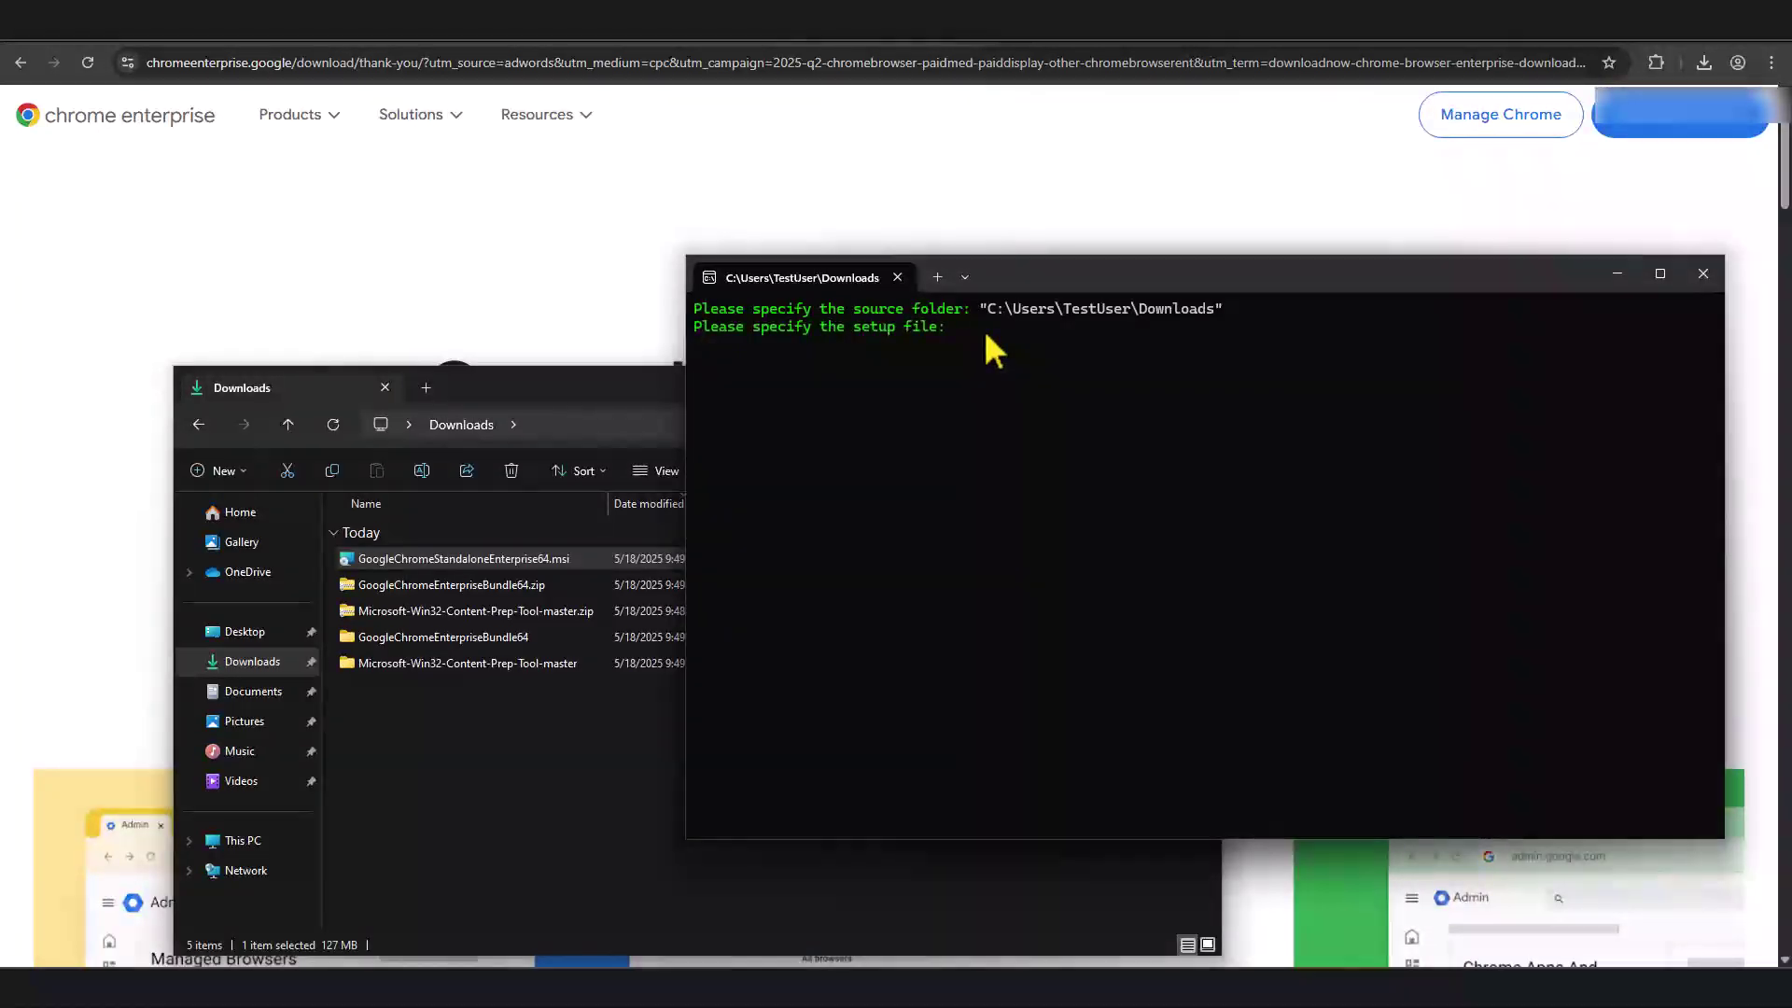
{"action": "key", "text": "ctrl+v"}
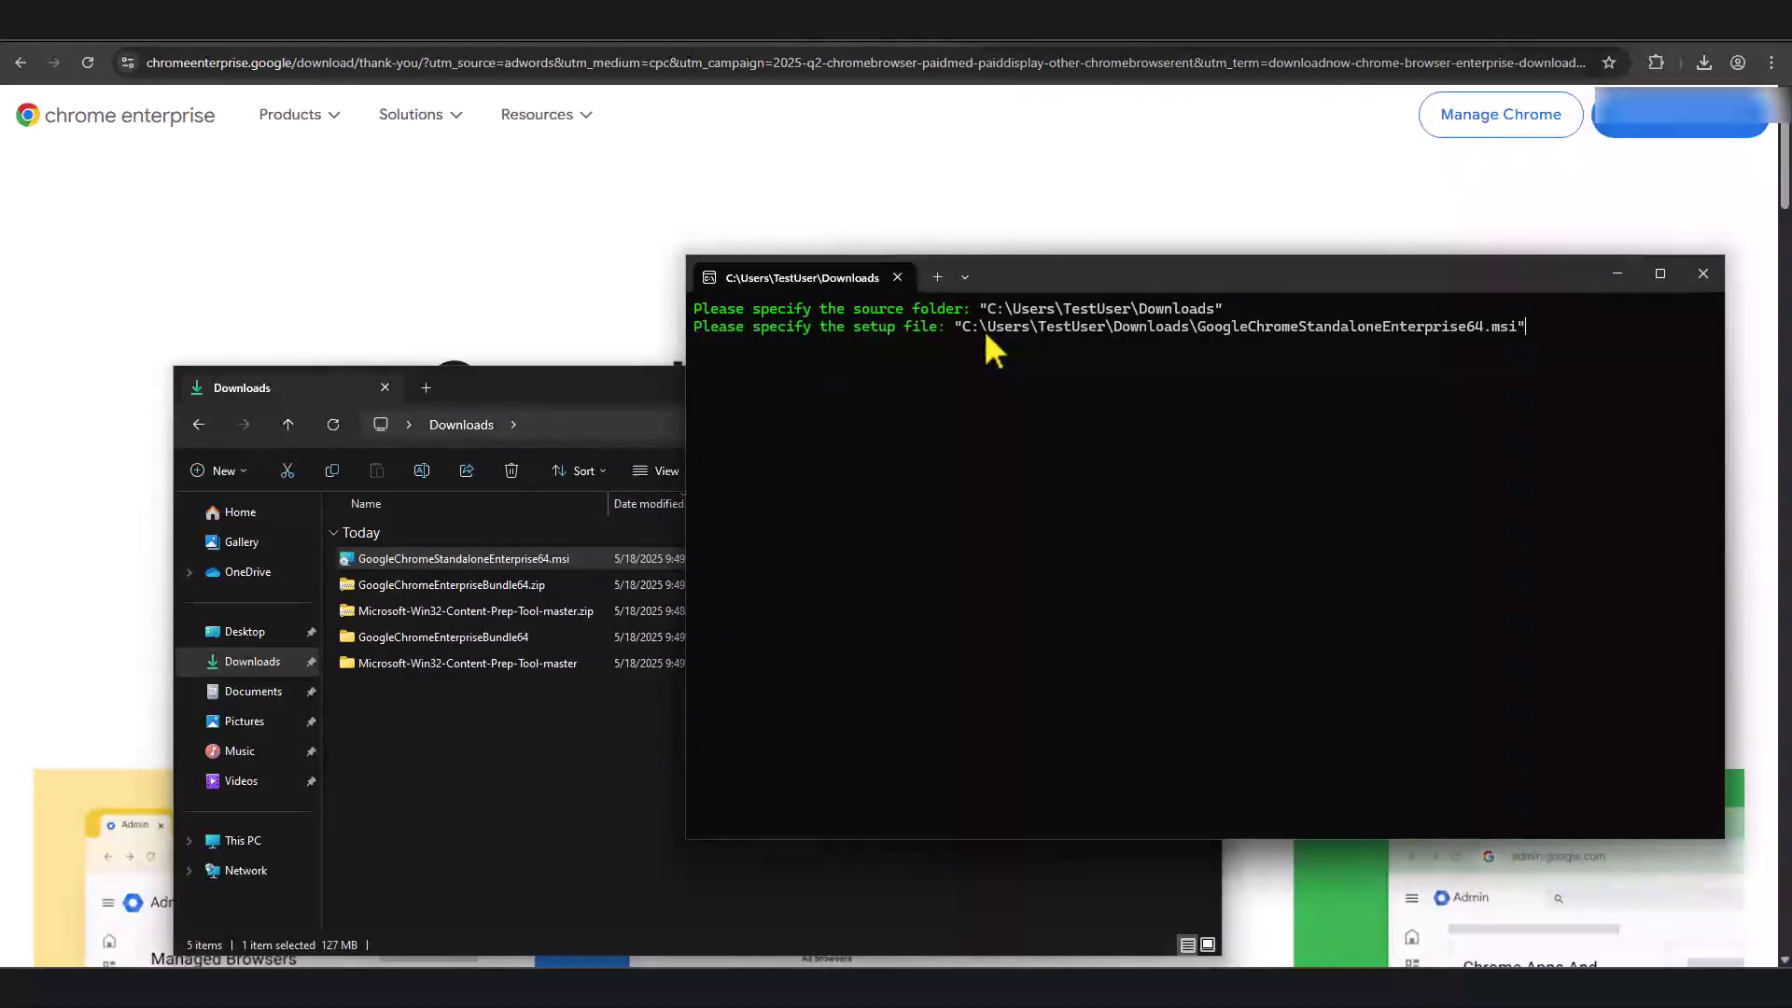
{"action": "key", "text": "Return"}
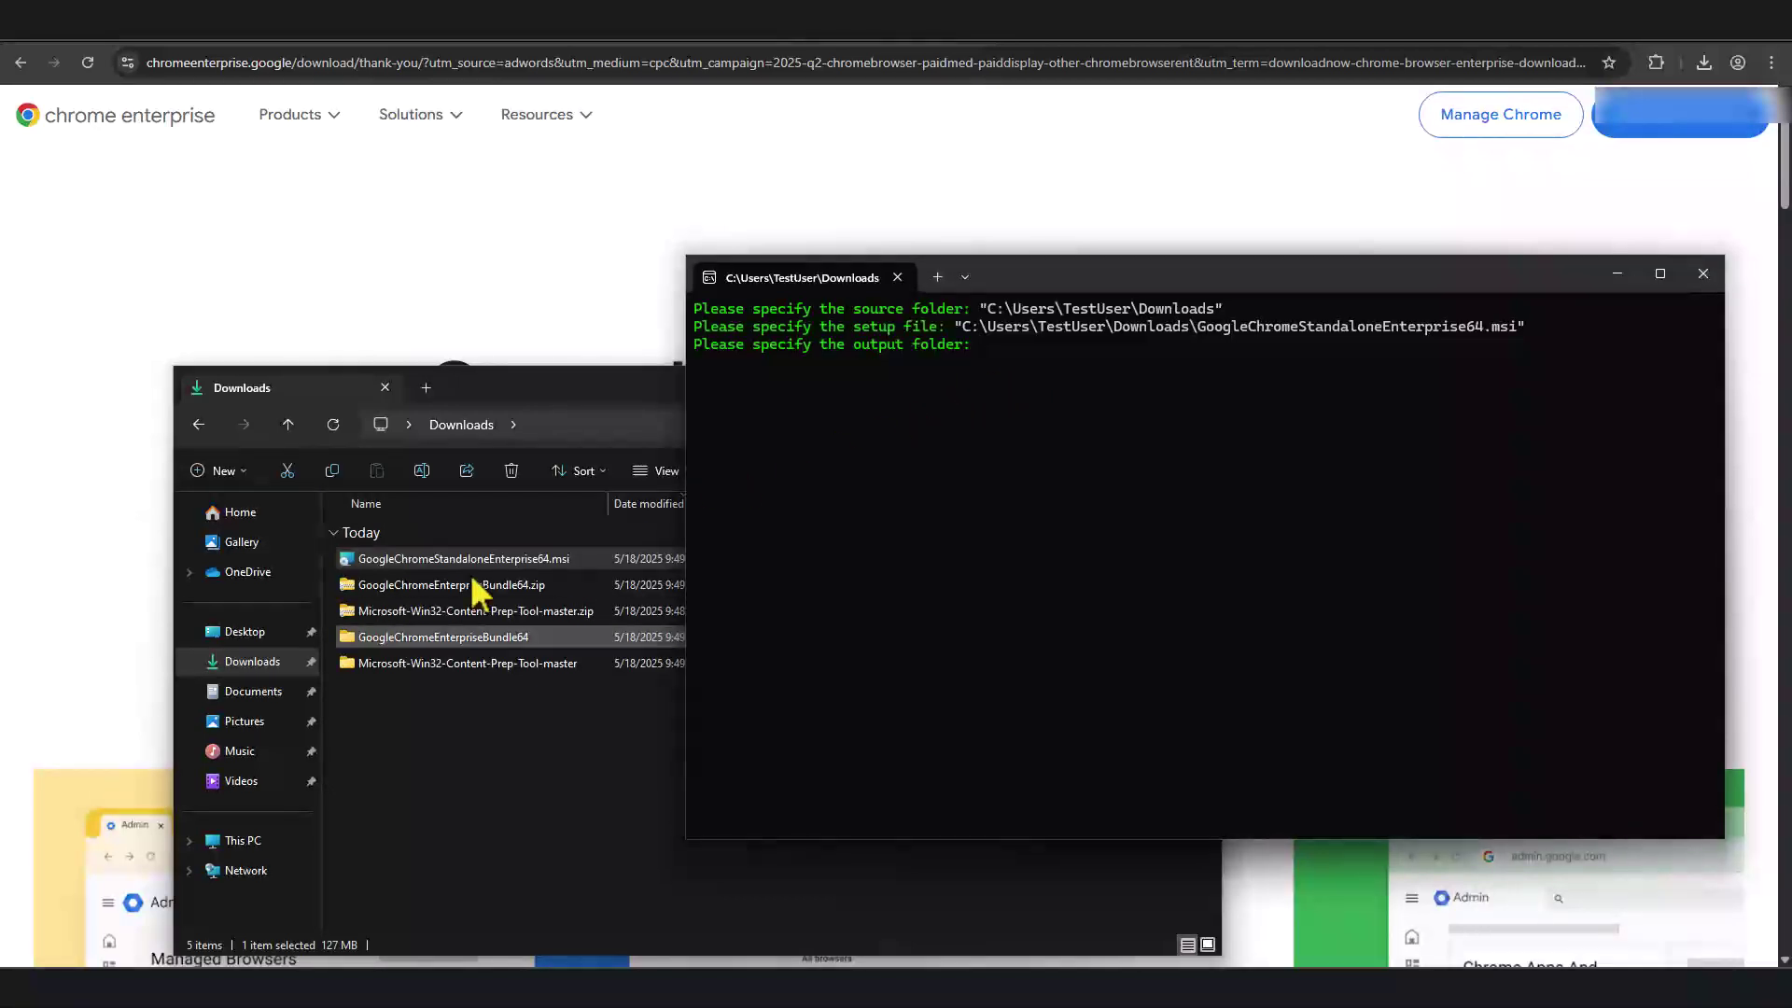
Step: Paste the Downloads folder path as the output folder
{"action": "left_click", "coordinate": [271, 661]}
{"action": "right_click", "coordinate": [271, 661]}
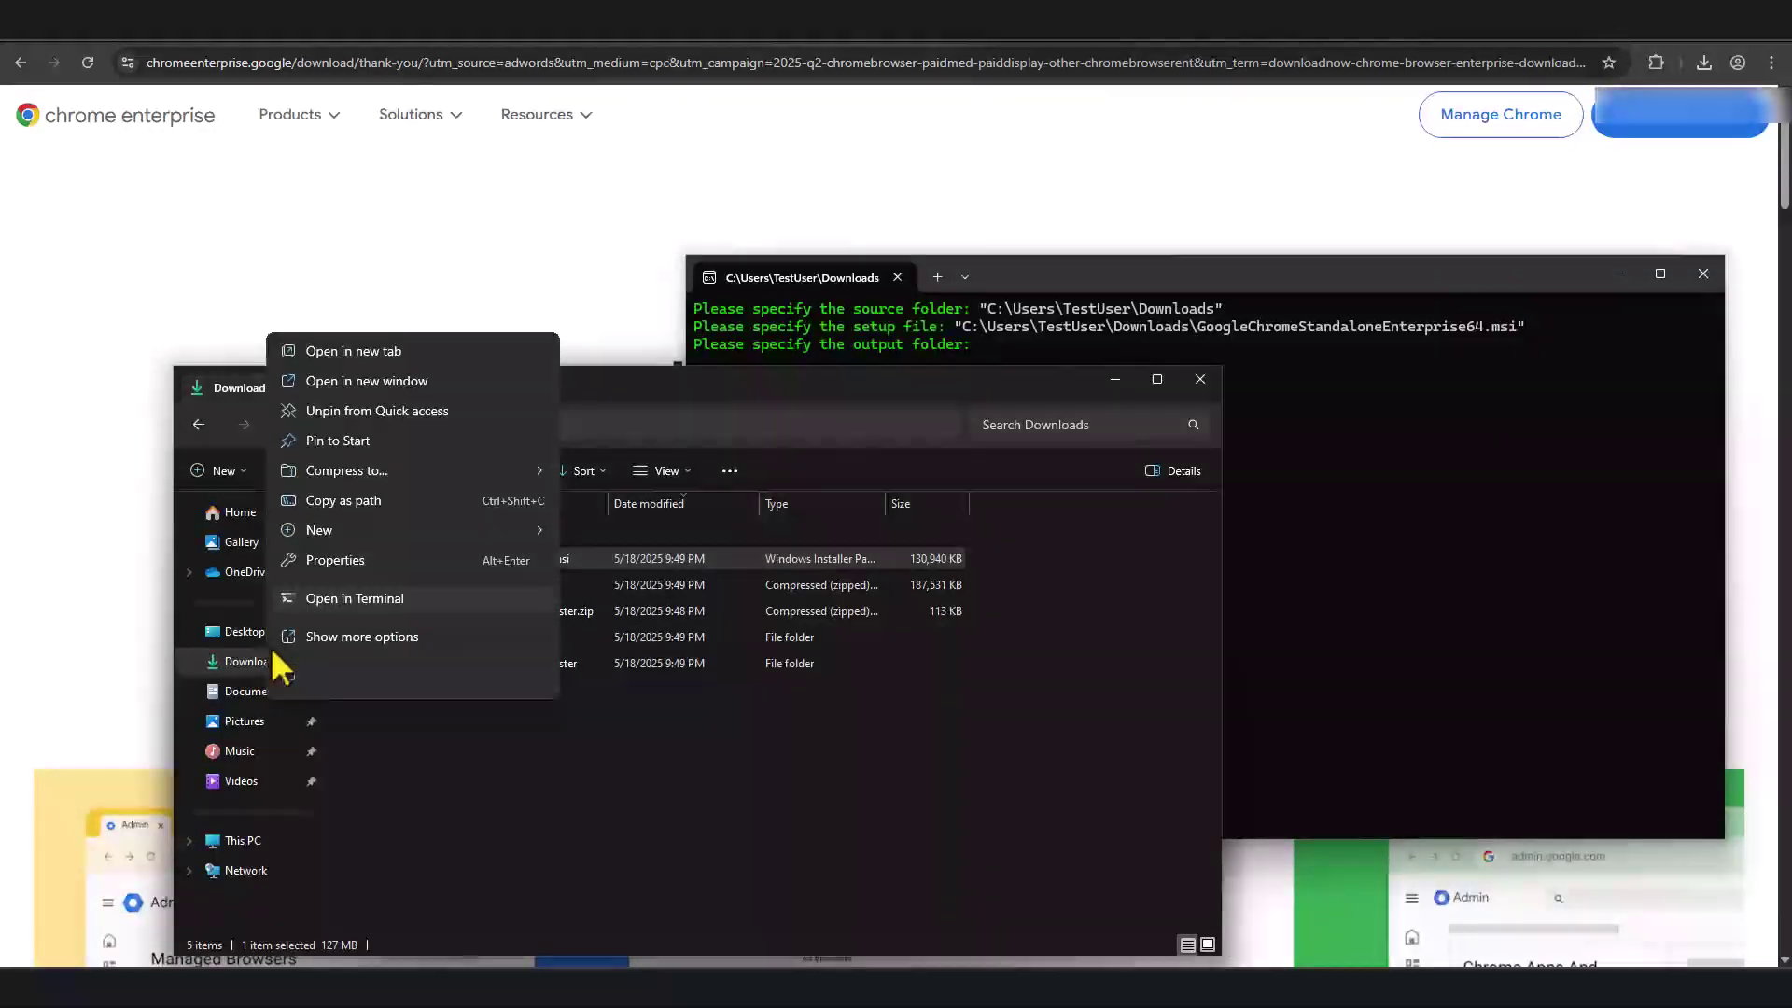
{"action": "left_click", "coordinate": [362, 500]}
{"action": "left_click", "coordinate": [999, 343]}
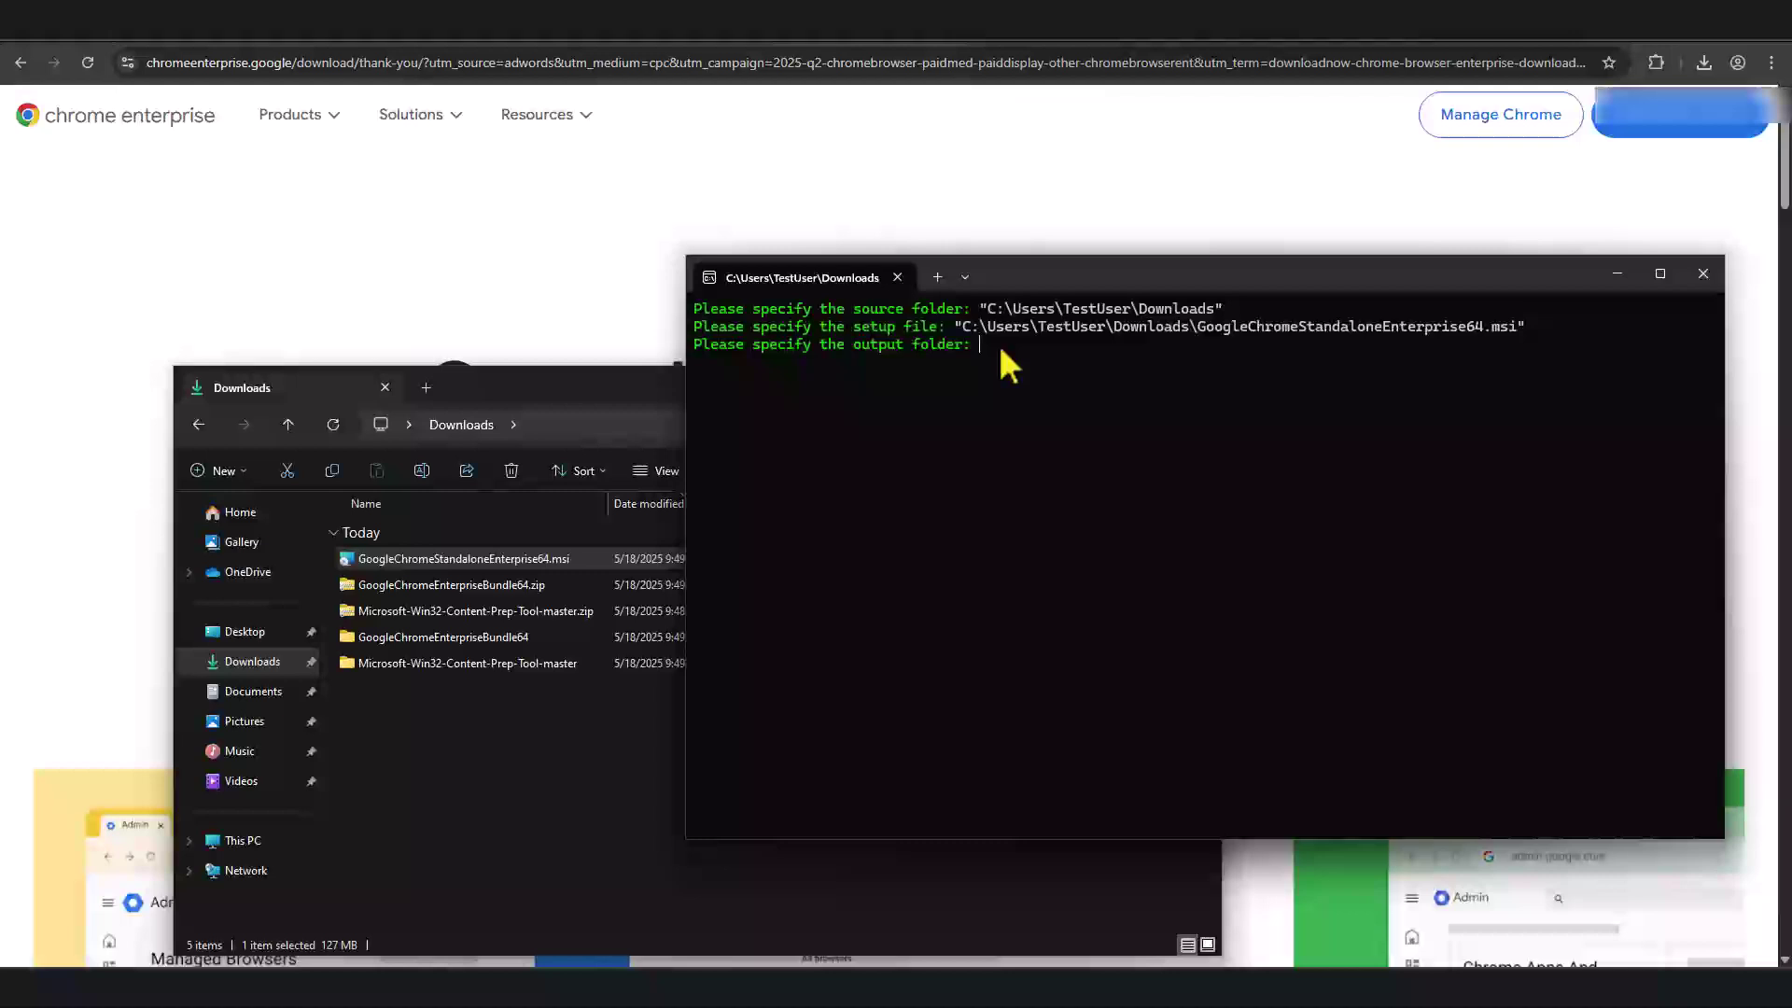
{"action": "key", "text": "ctrl+v"}
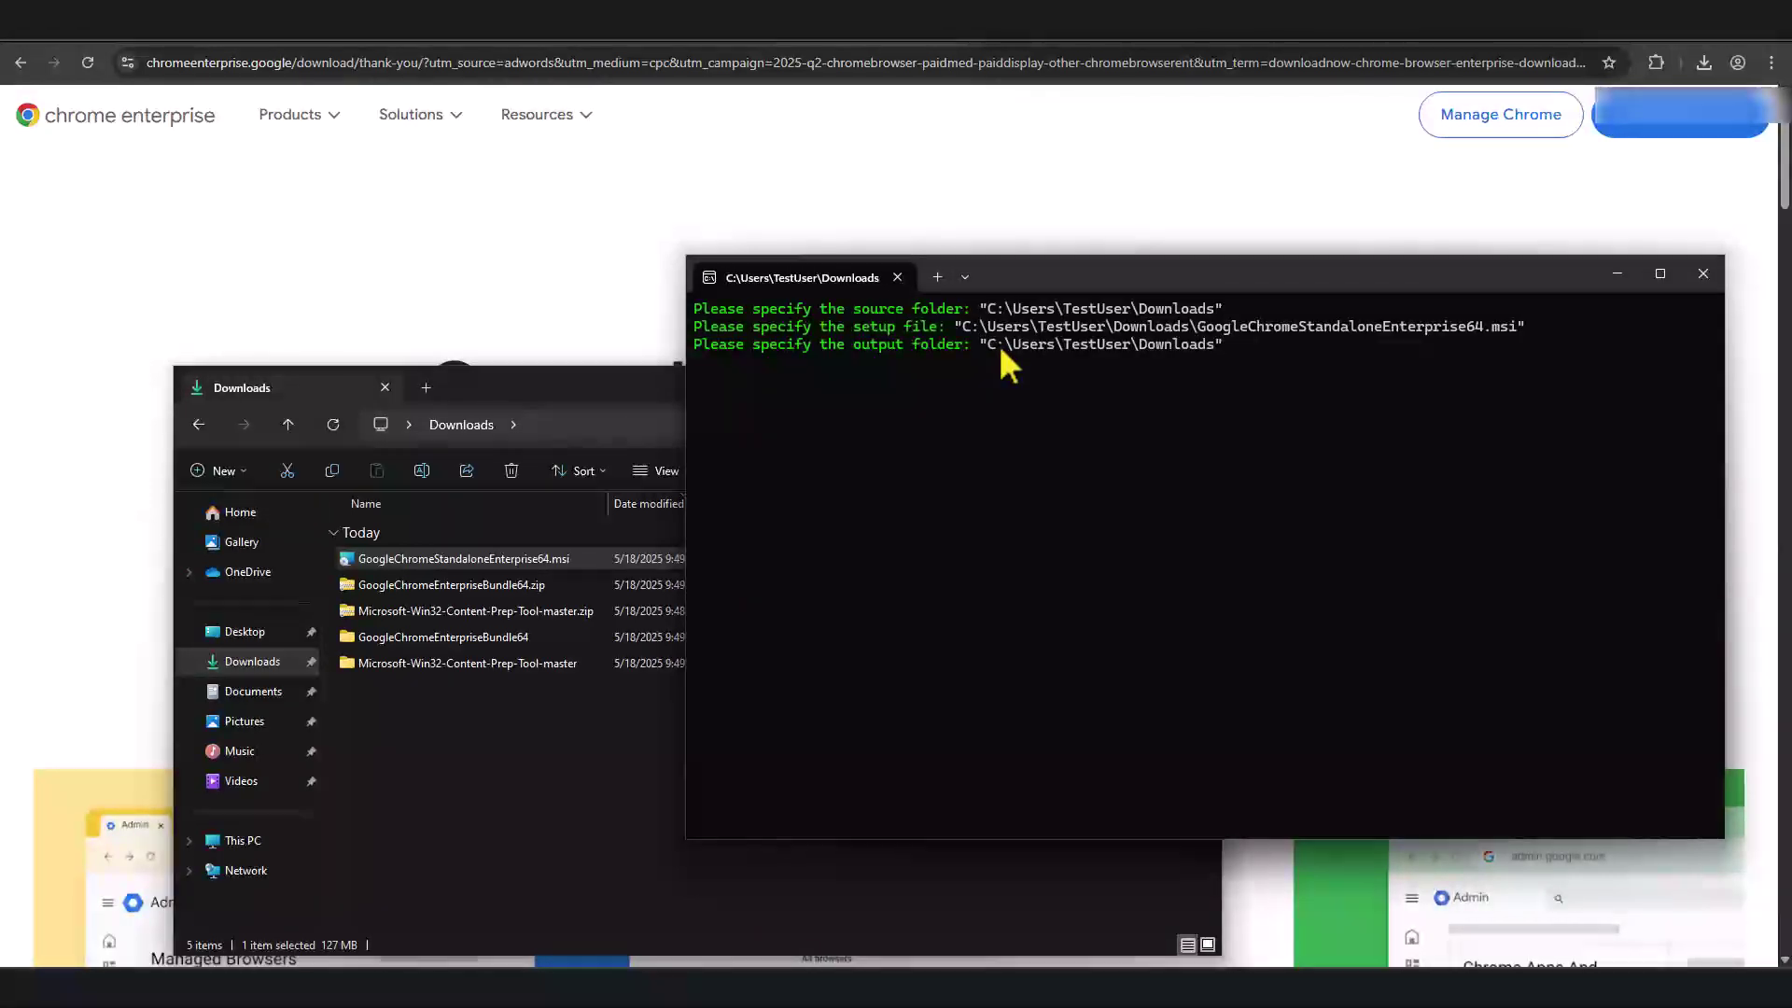
{"action": "key", "text": "Return"}
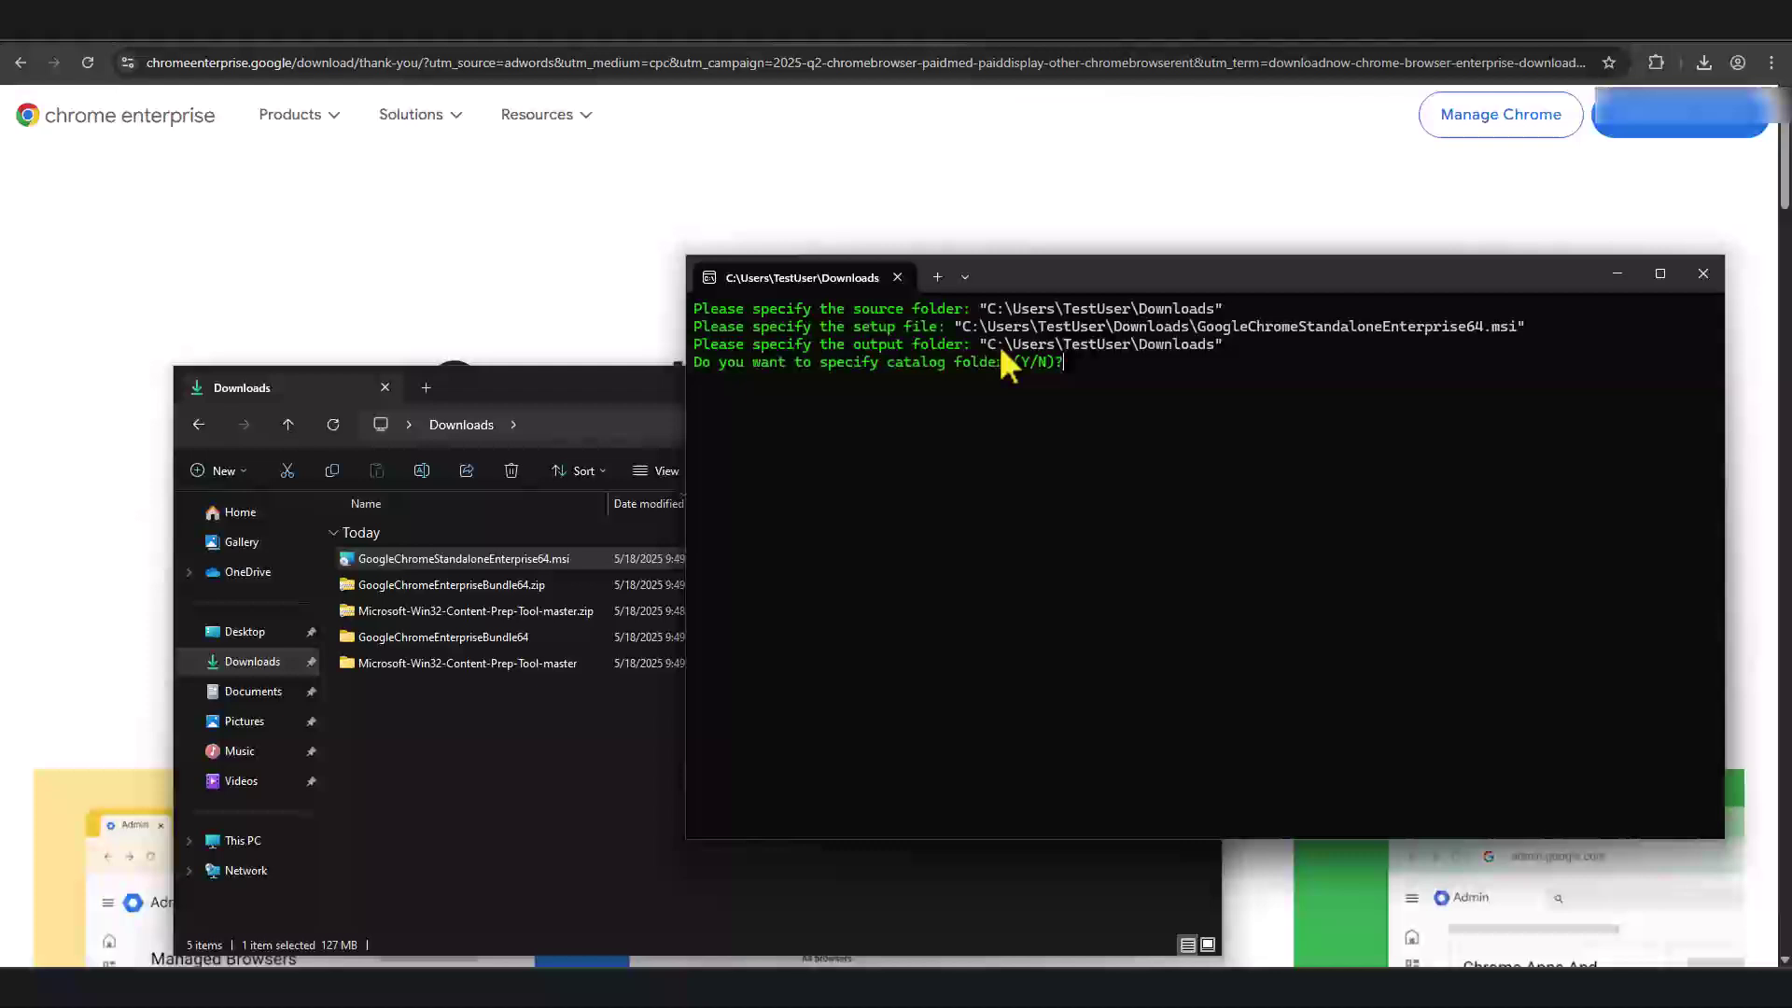
Step: Answer N to the catalog folder prompt so GoogleChromeStandaloneEnterprise64.intunewin is built in Downloads
{"action": "type", "text": "N"}
{"action": "key", "text": "Return"}
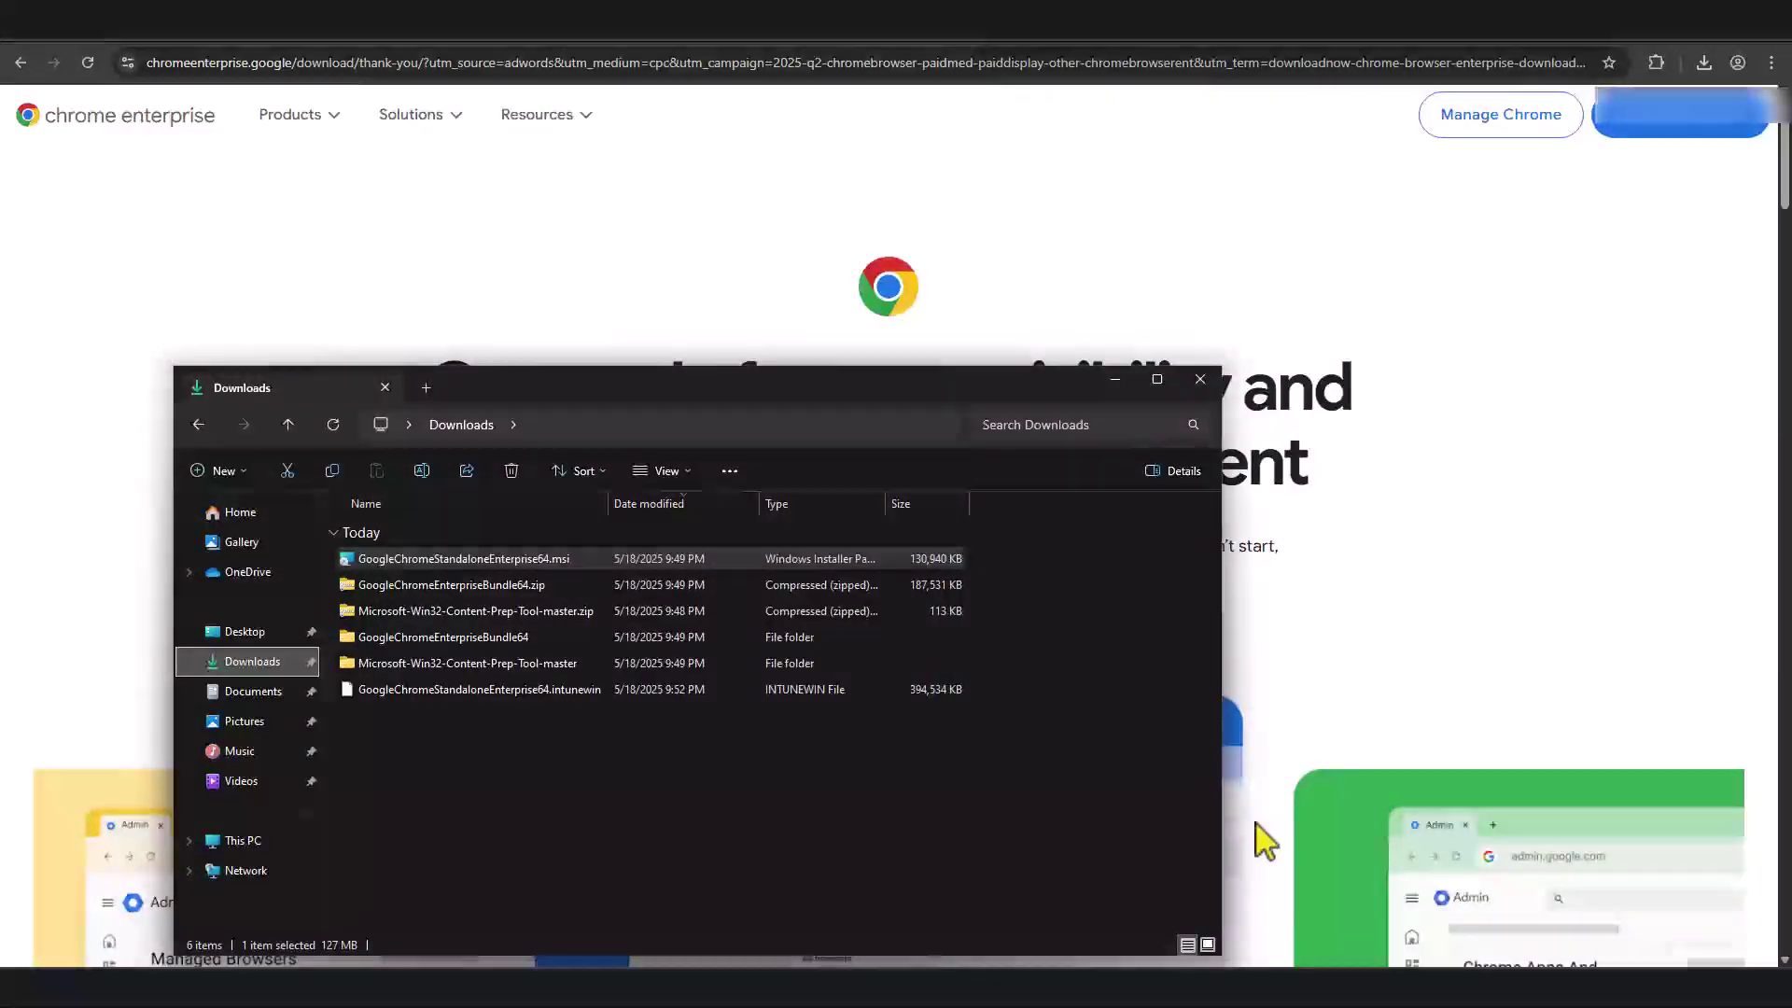
{"action": "left_click", "coordinate": [601, 780]}
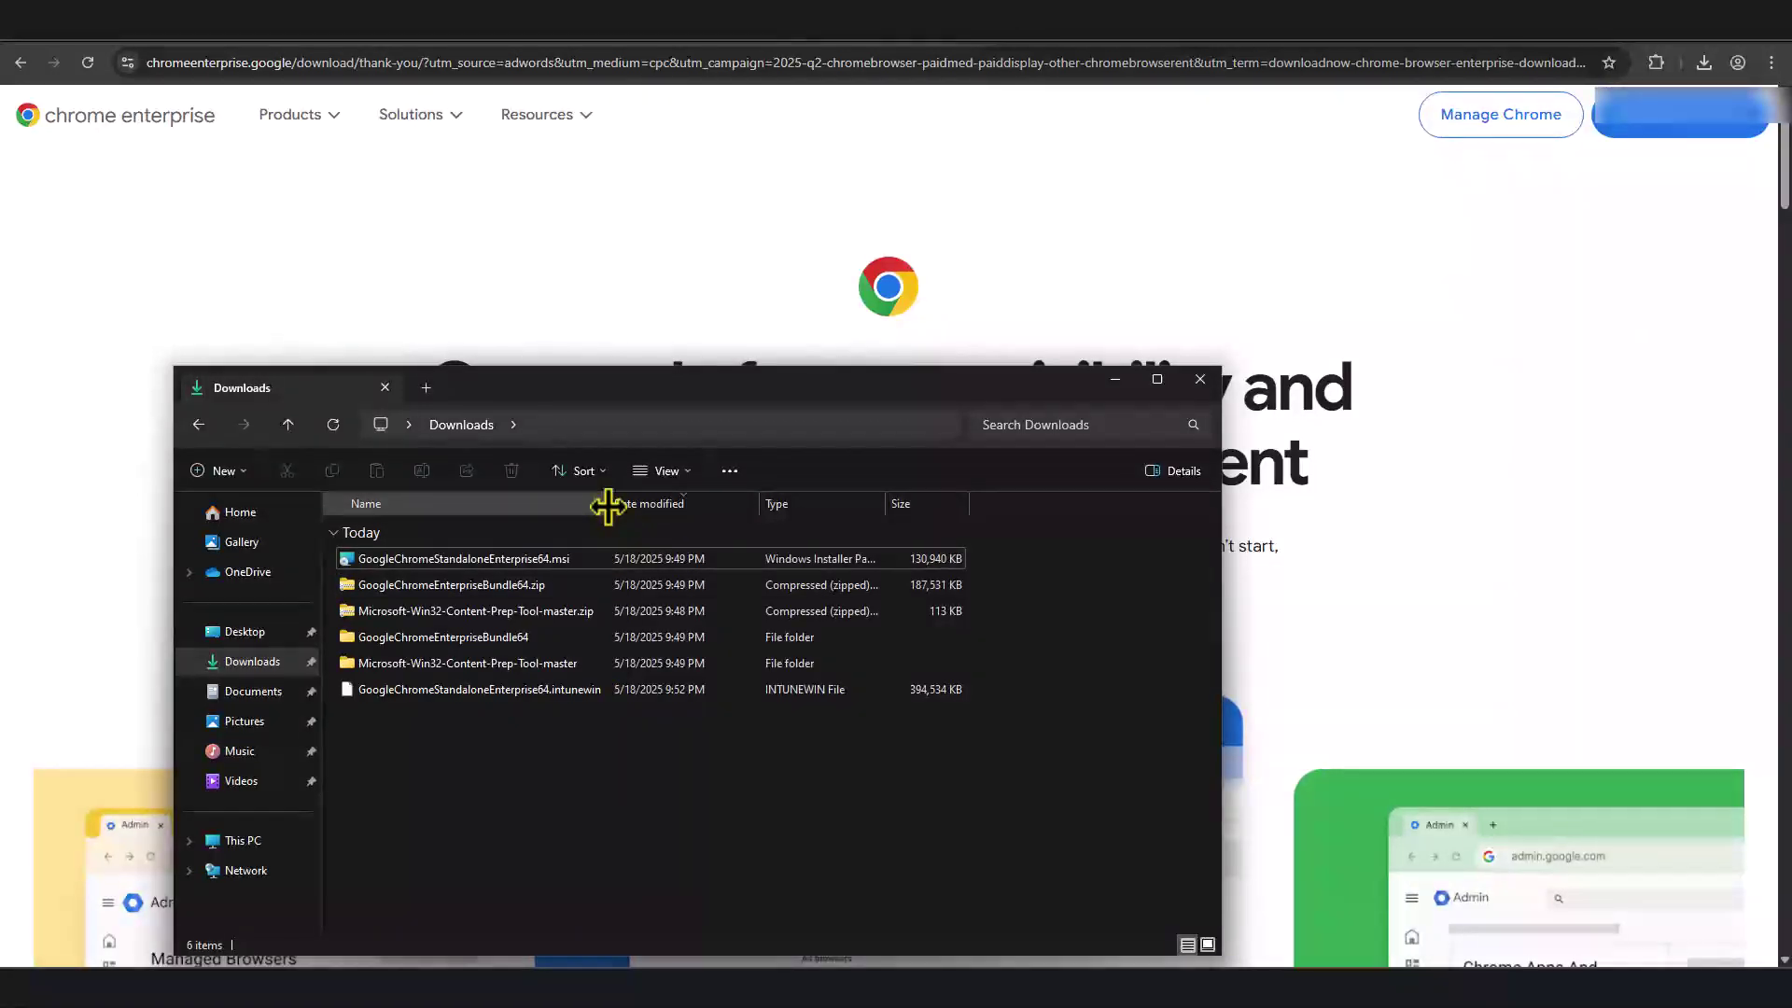
Step: Under Apps > Windows, create a new app of type Windows app (Win32)
{"action": "left_click", "coordinate": [494, 690]}
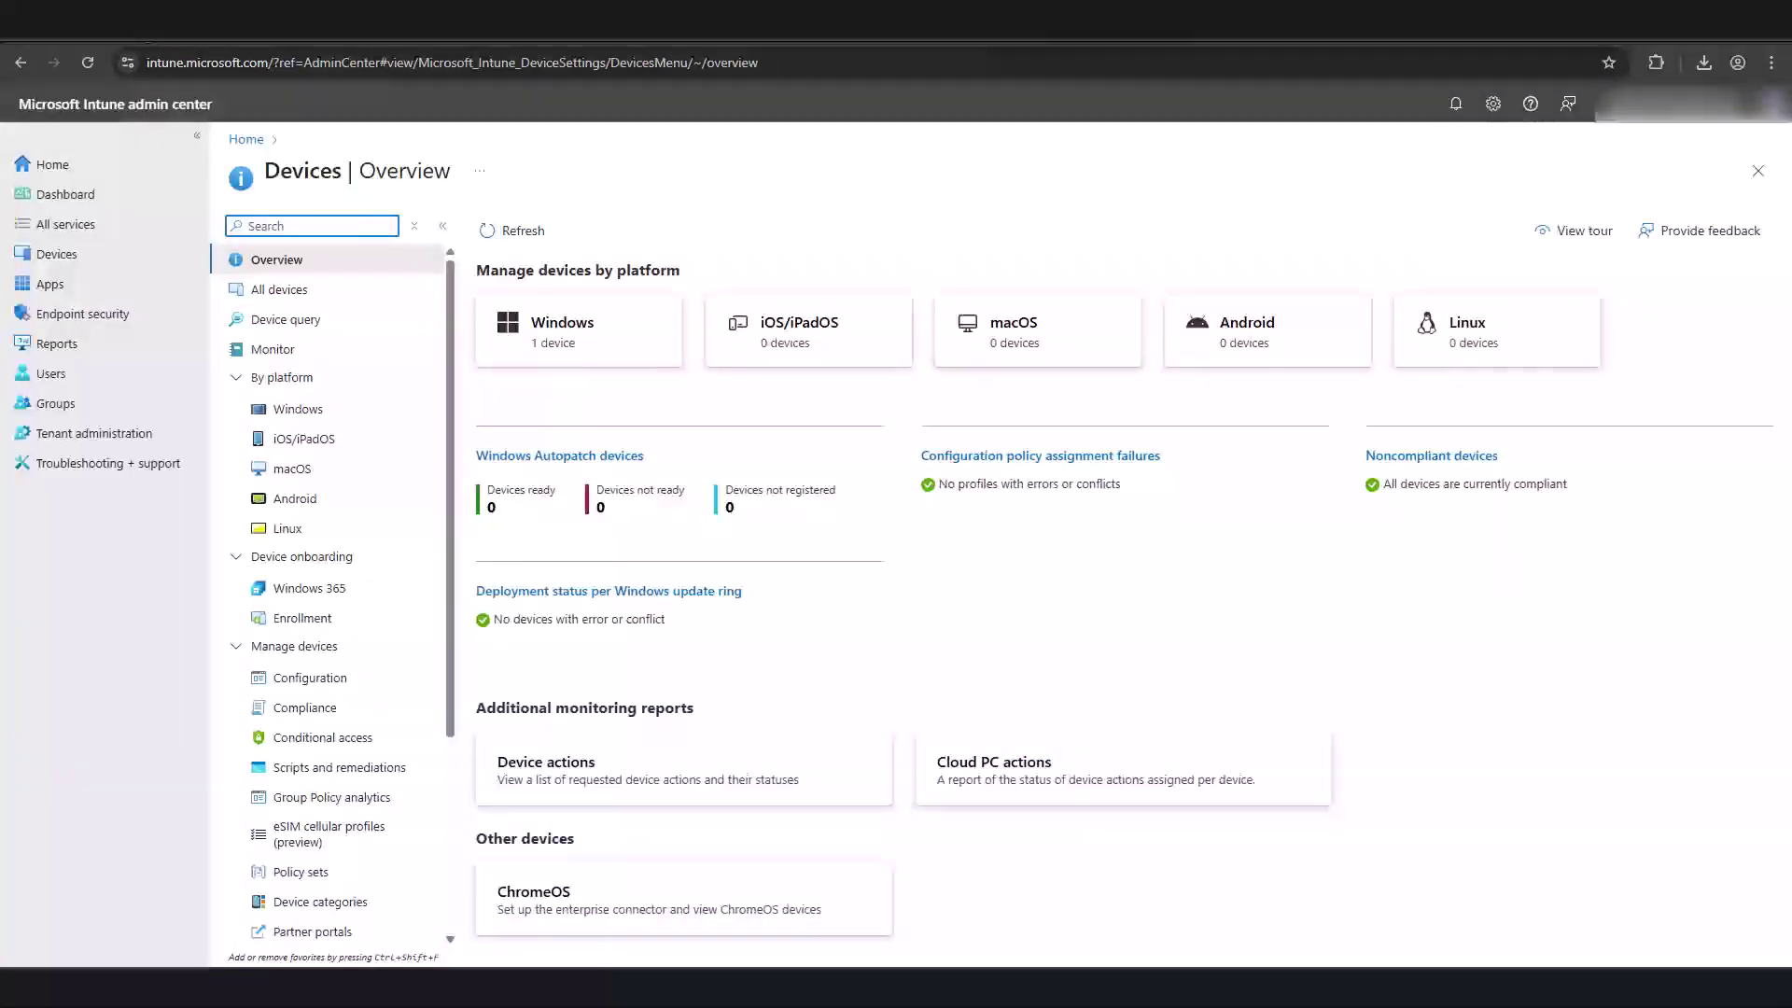
{"action": "left_click", "coordinate": [56, 285]}
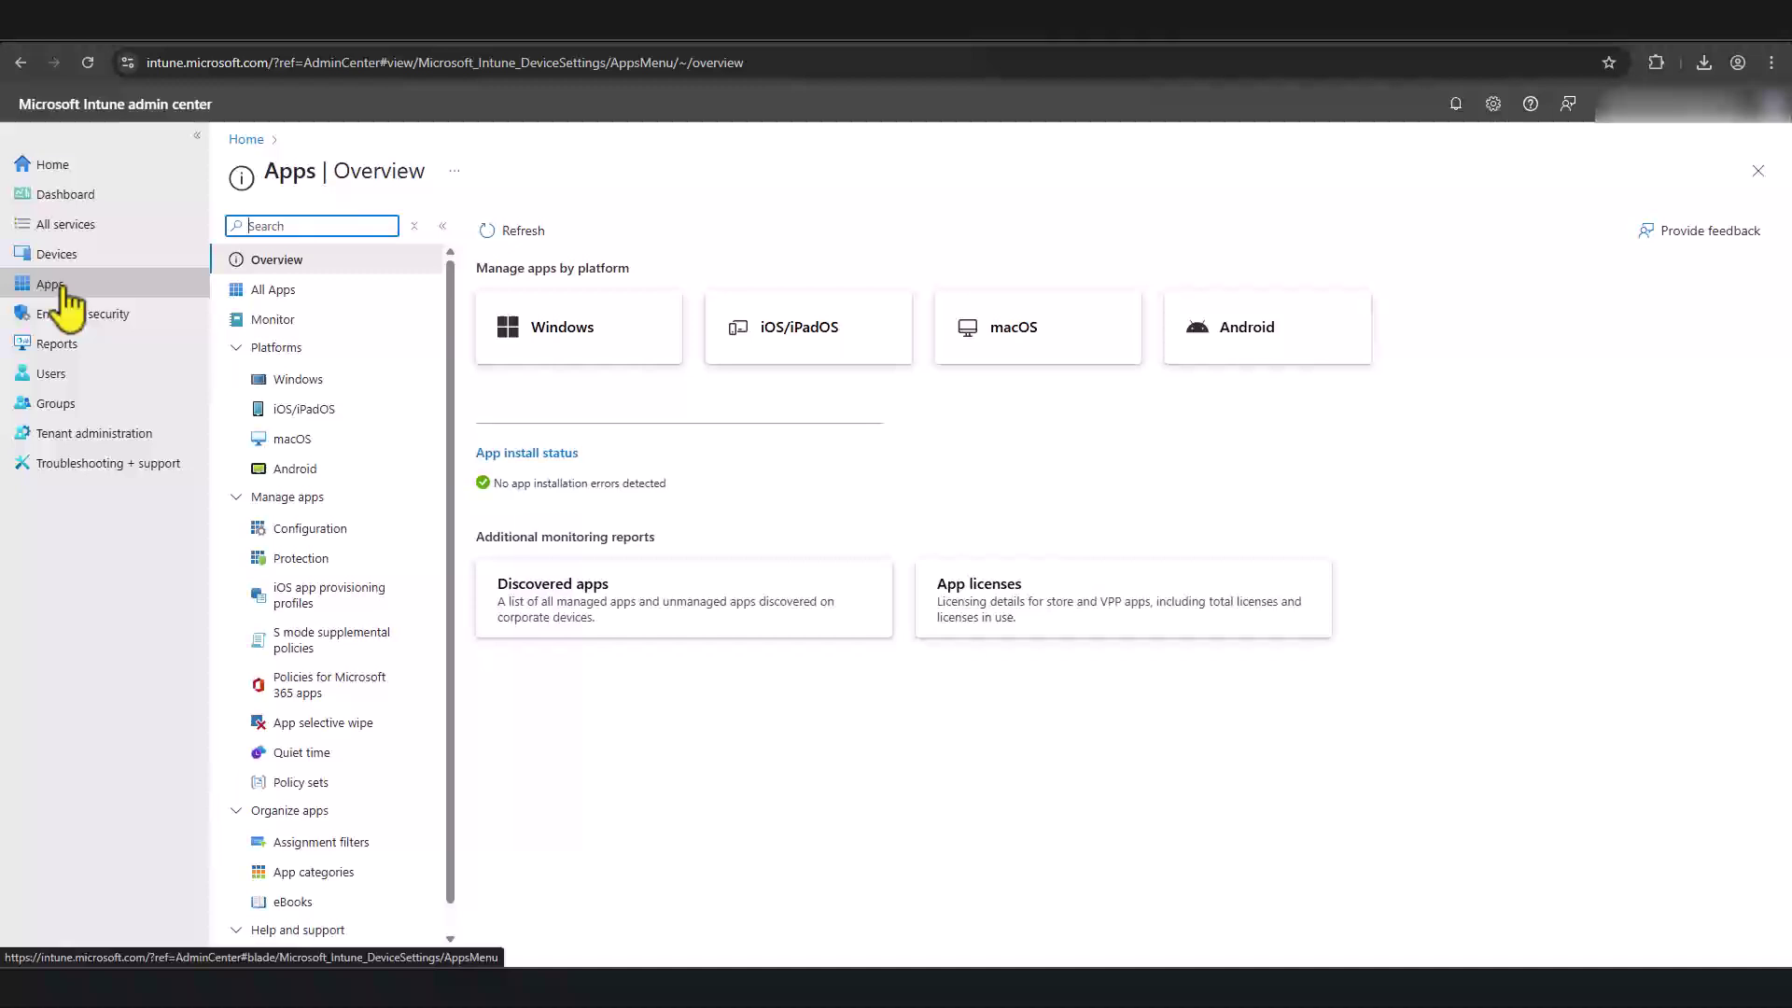
{"action": "left_click", "coordinate": [306, 381]}
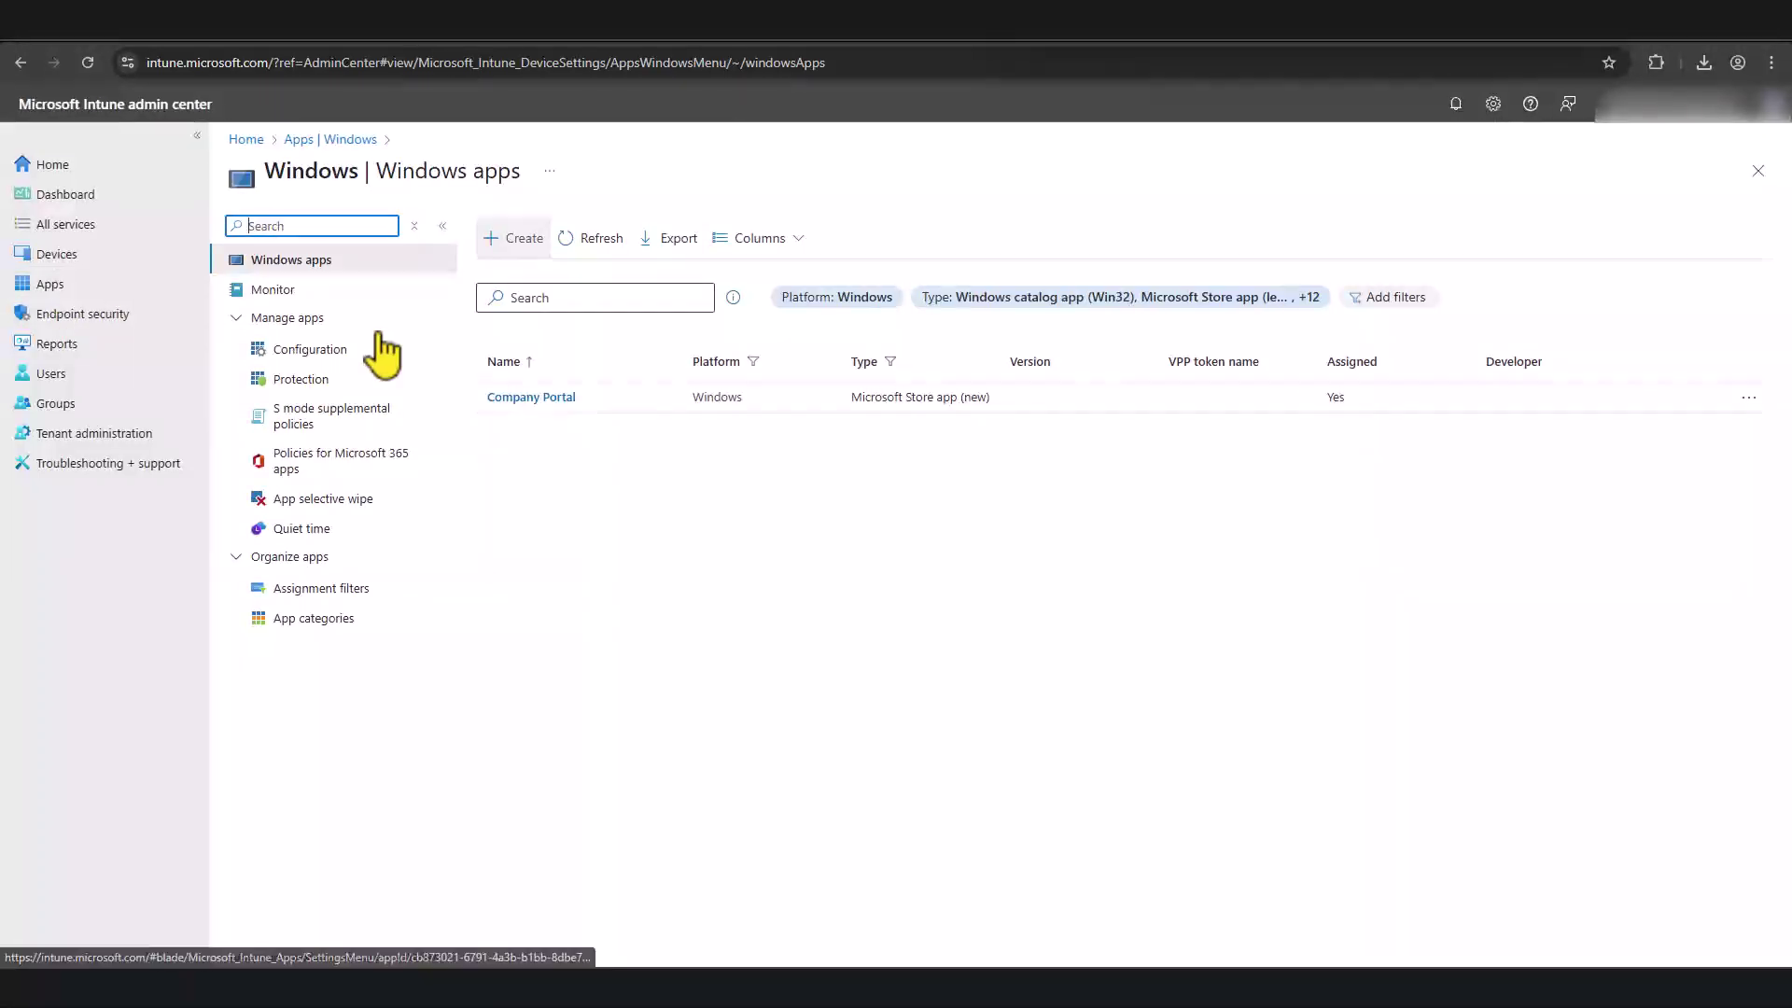
{"action": "left_click", "coordinate": [514, 240]}
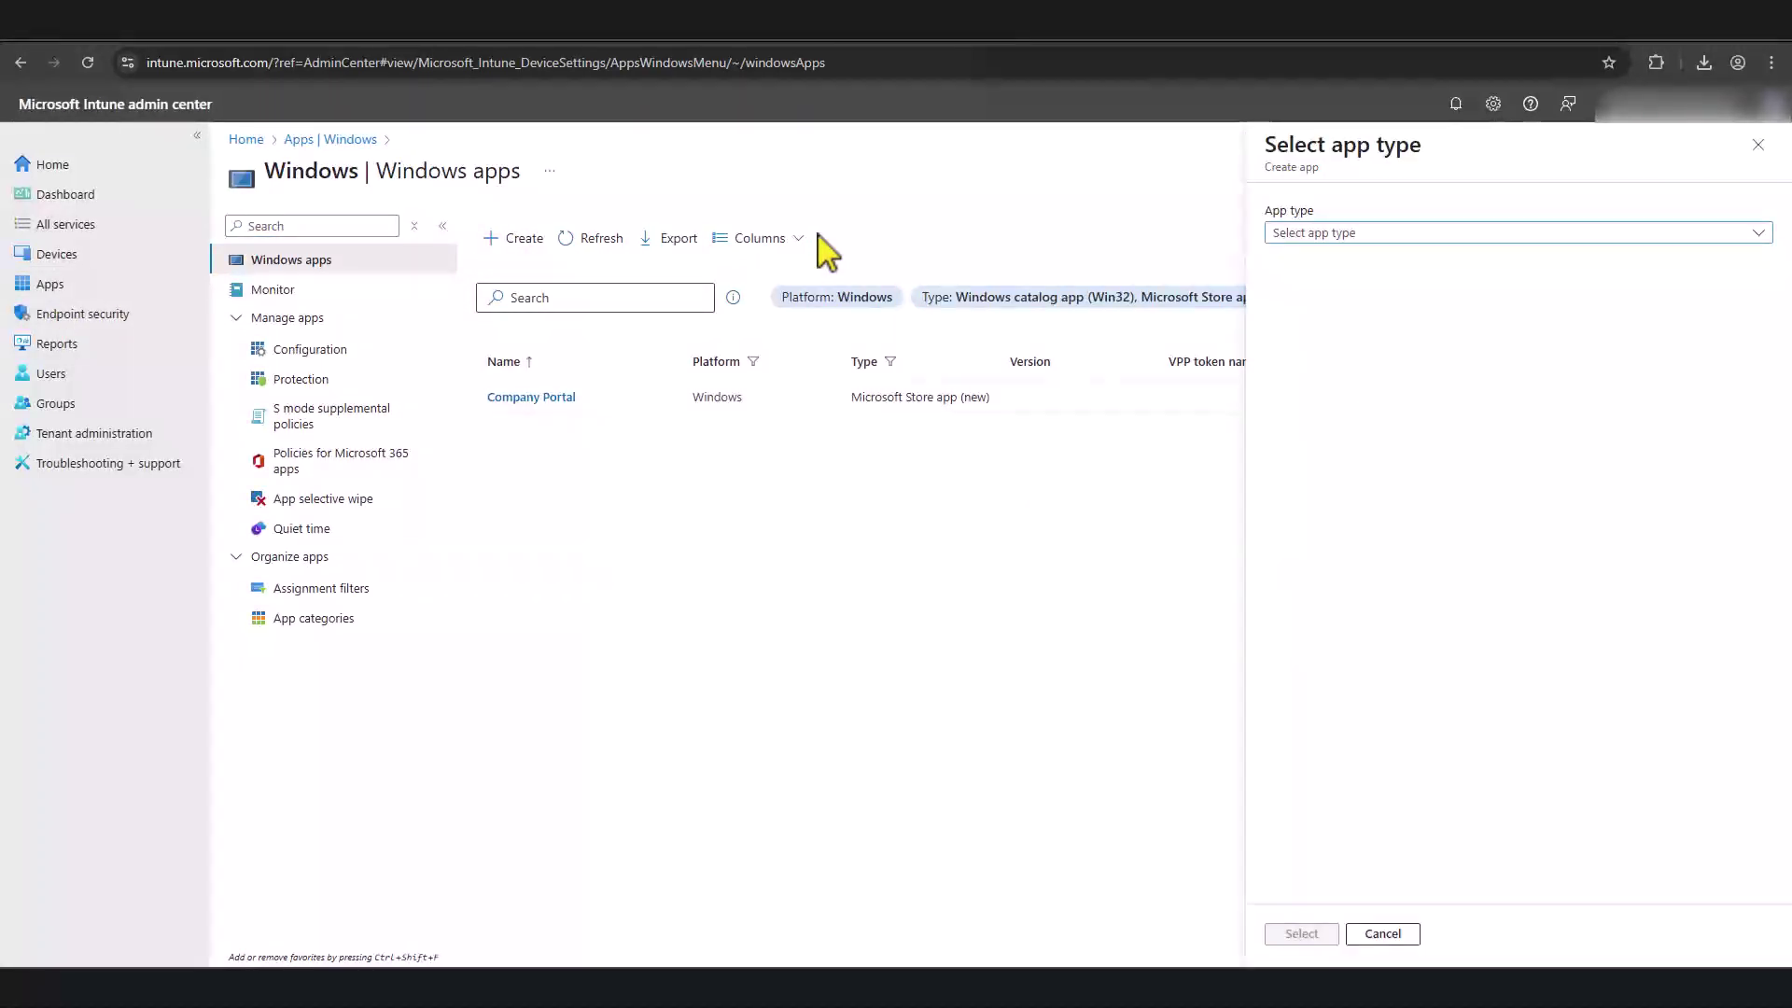
{"action": "left_click", "coordinate": [1320, 236]}
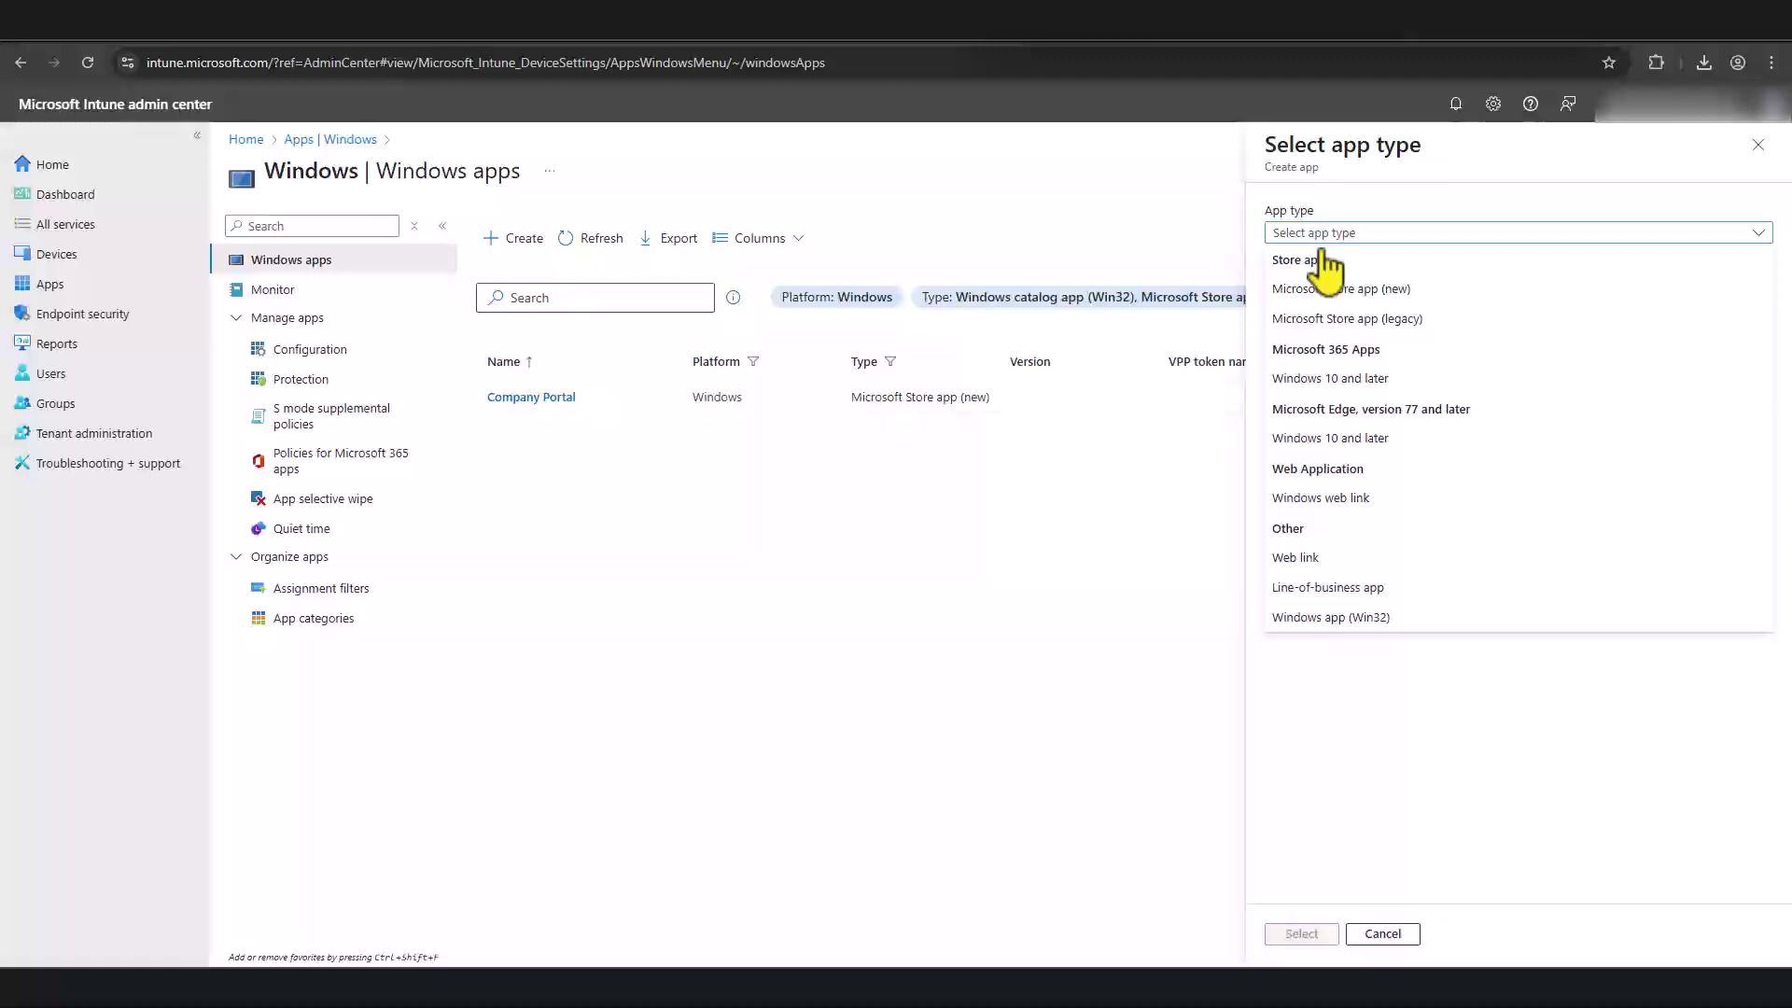
{"action": "left_click", "coordinate": [1330, 617]}
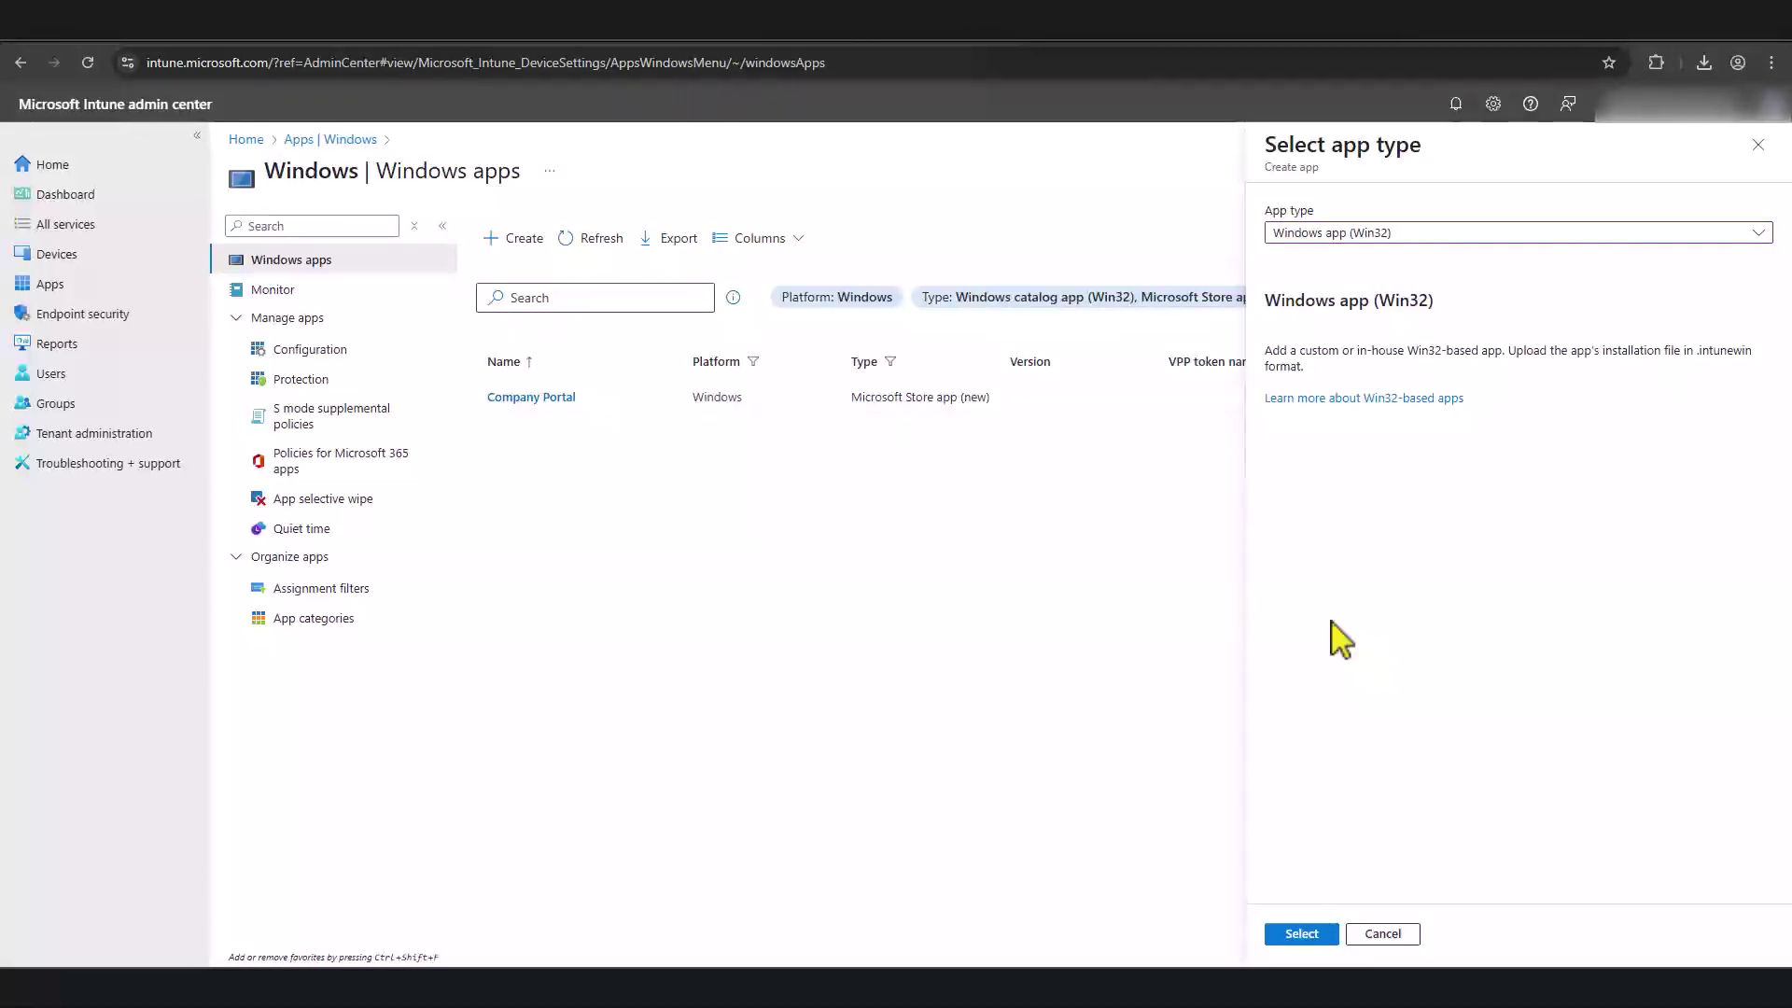
{"action": "left_click", "coordinate": [1307, 936]}
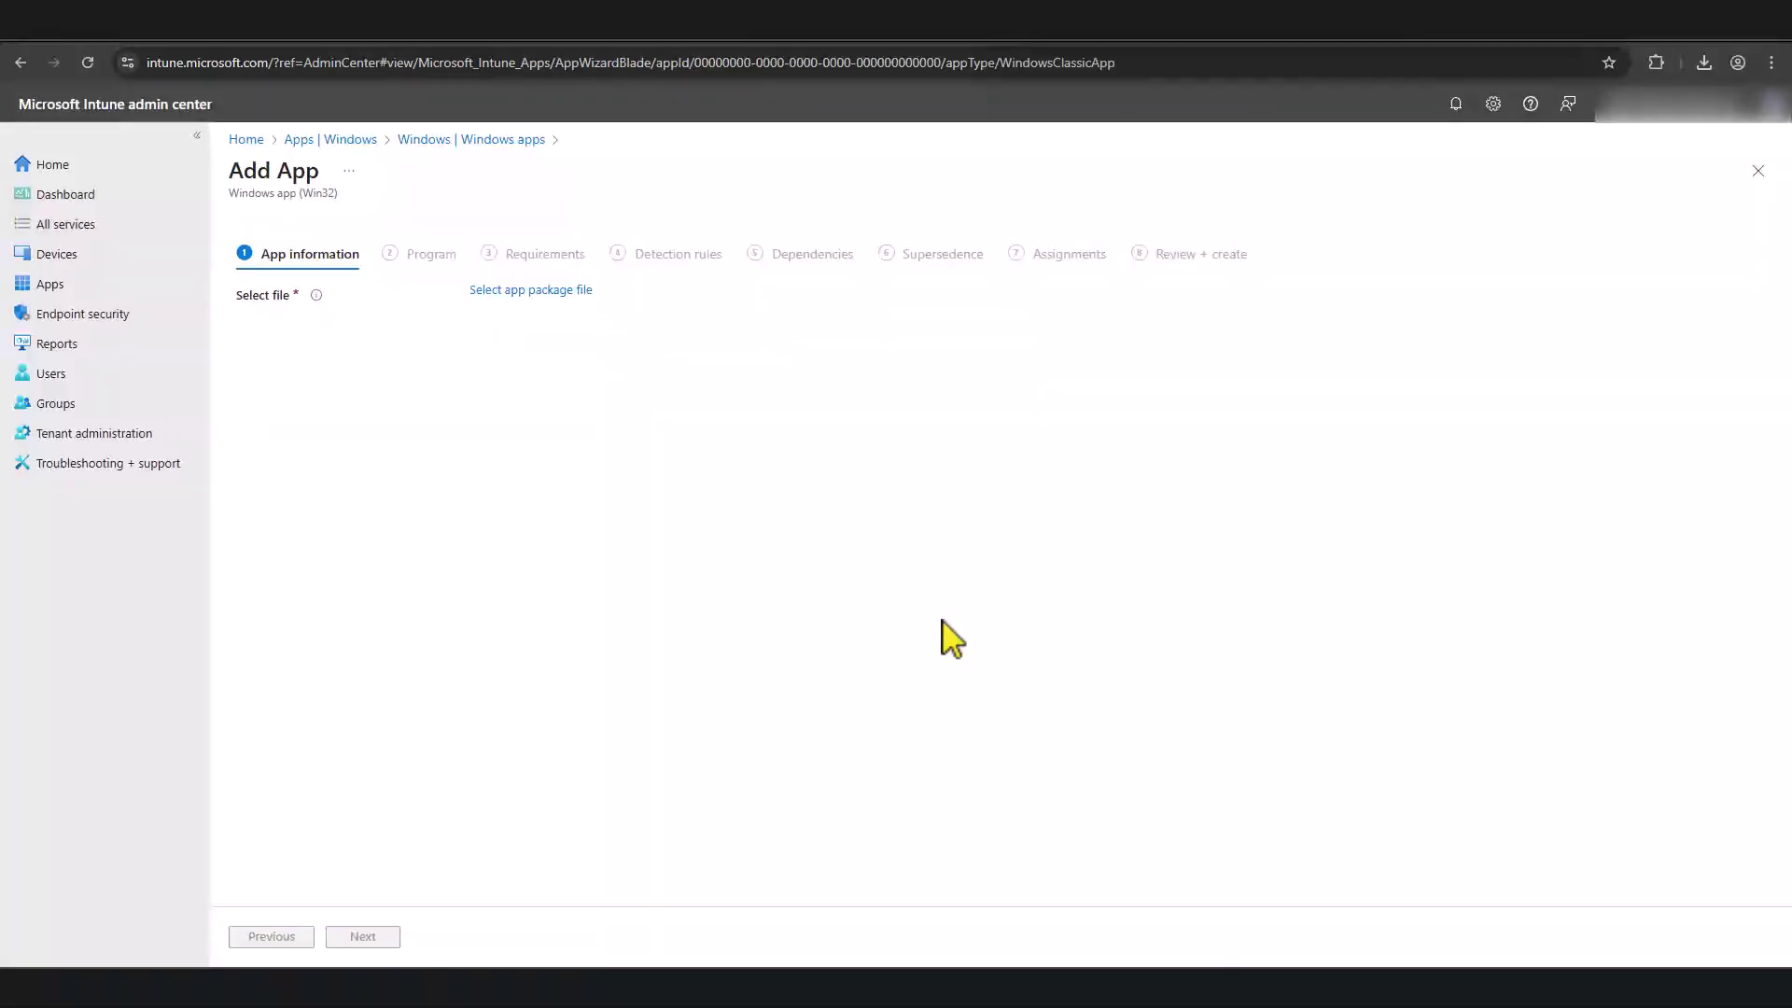
Step: Load GoogleChromeStandaloneEnterprise64.intunewin from Downloads as the app package file
{"action": "left_click", "coordinate": [557, 291]}
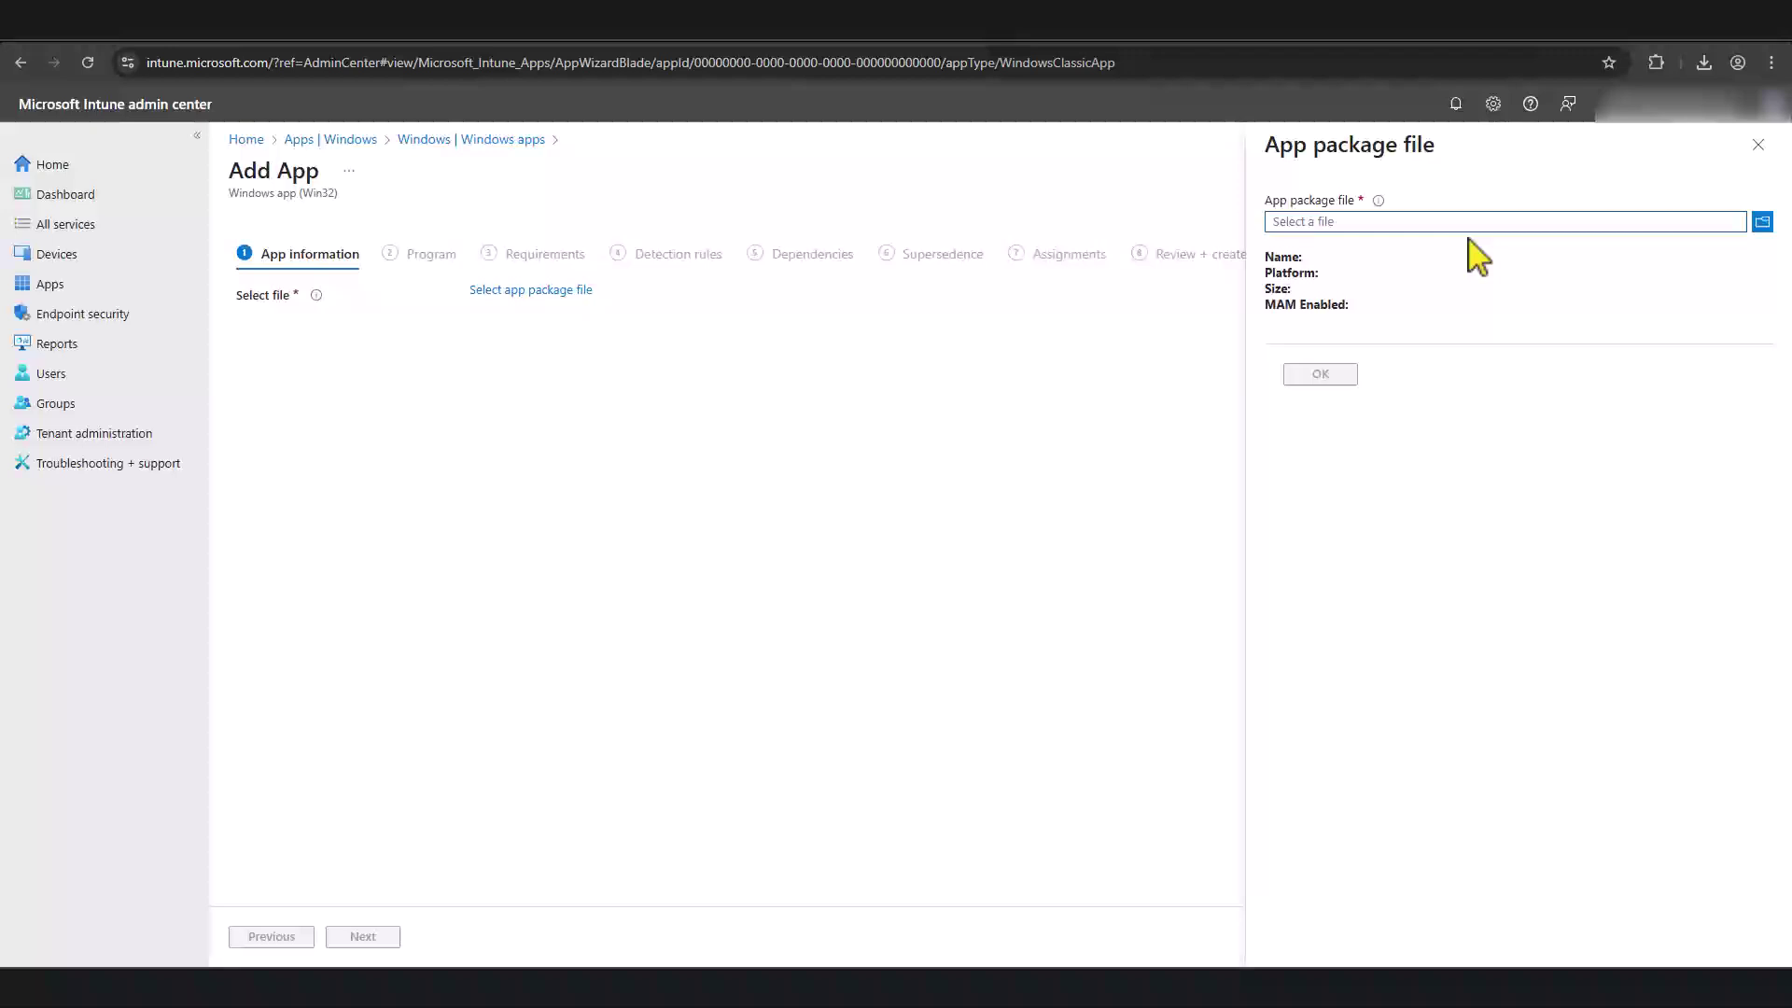
{"action": "left_click", "coordinate": [1762, 224]}
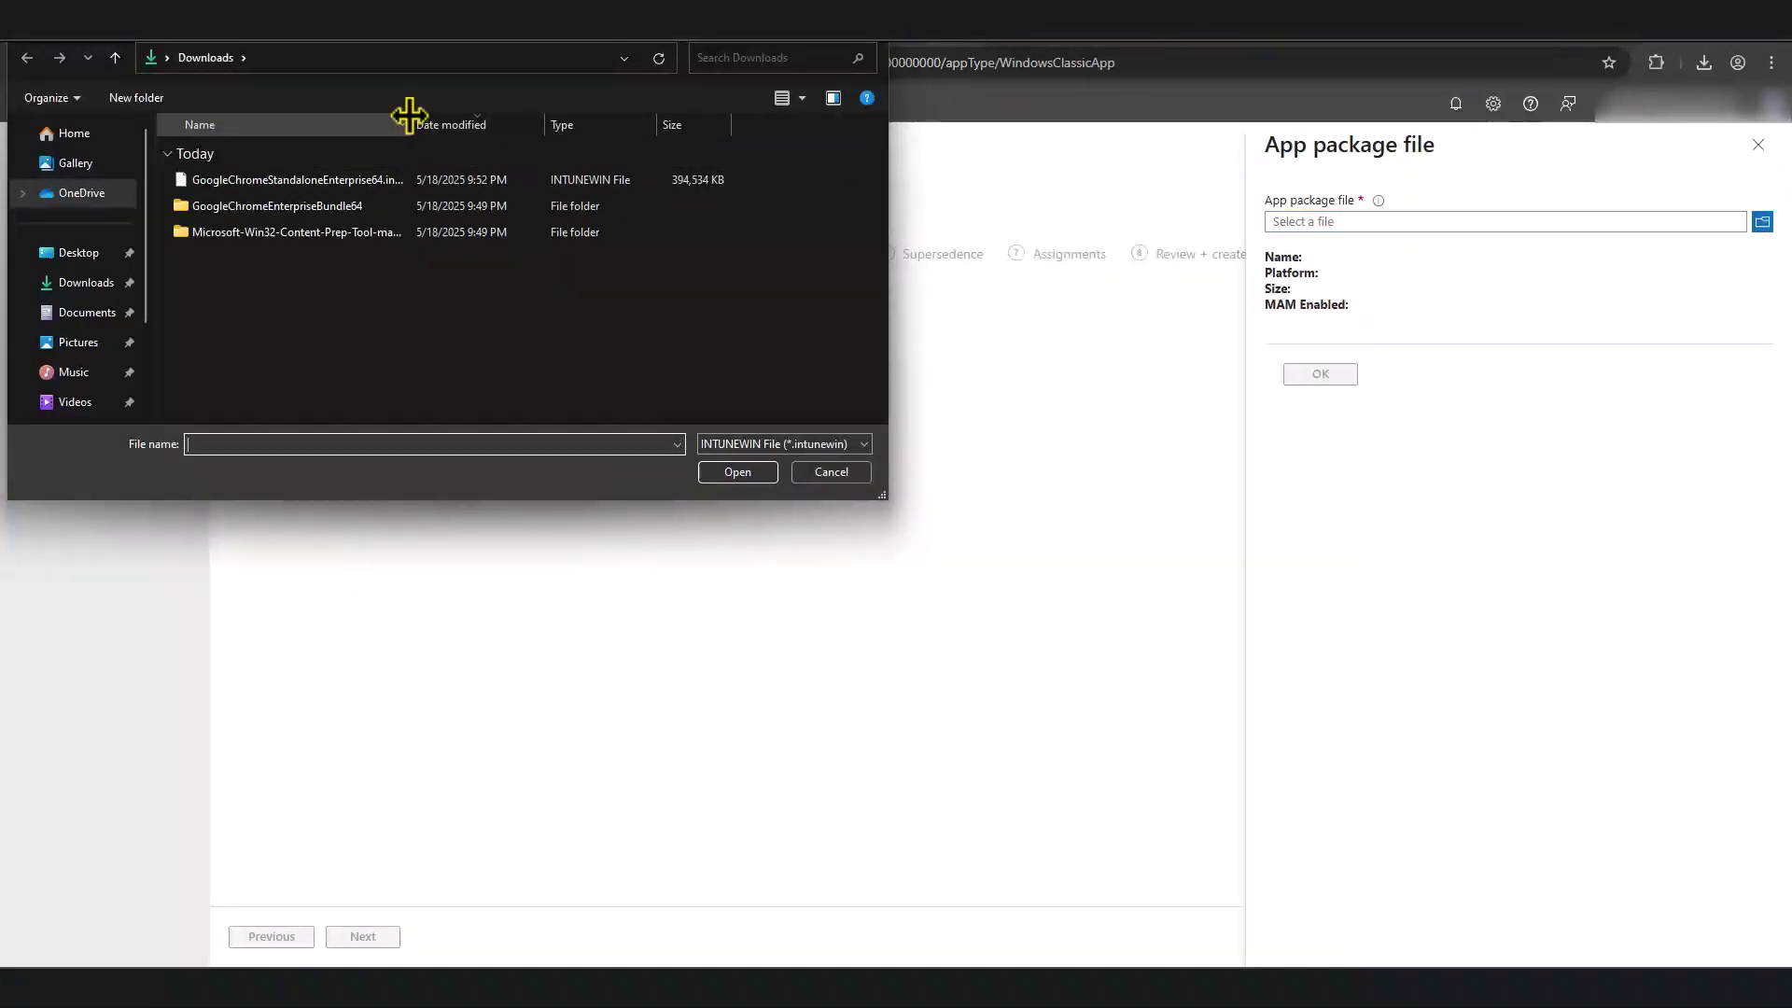
{"action": "left_click_drag", "start_coordinate": [407, 115], "coordinate": [495, 118]}
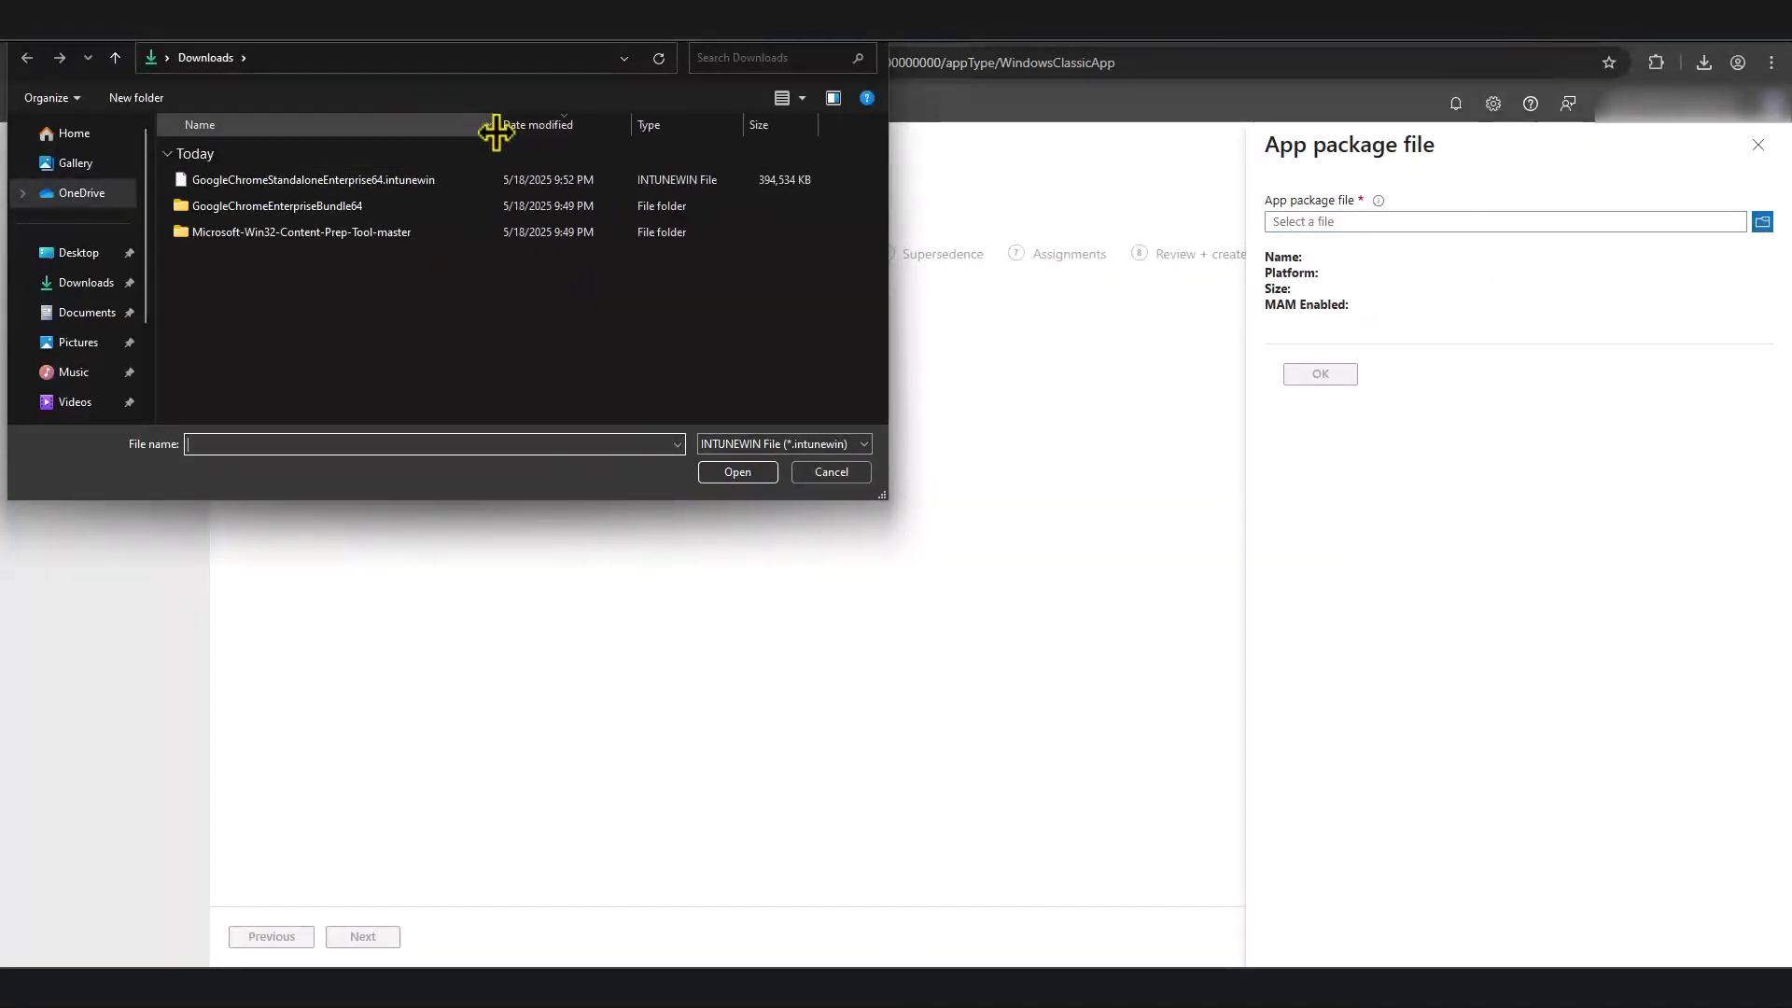
{"action": "left_click", "coordinate": [396, 181]}
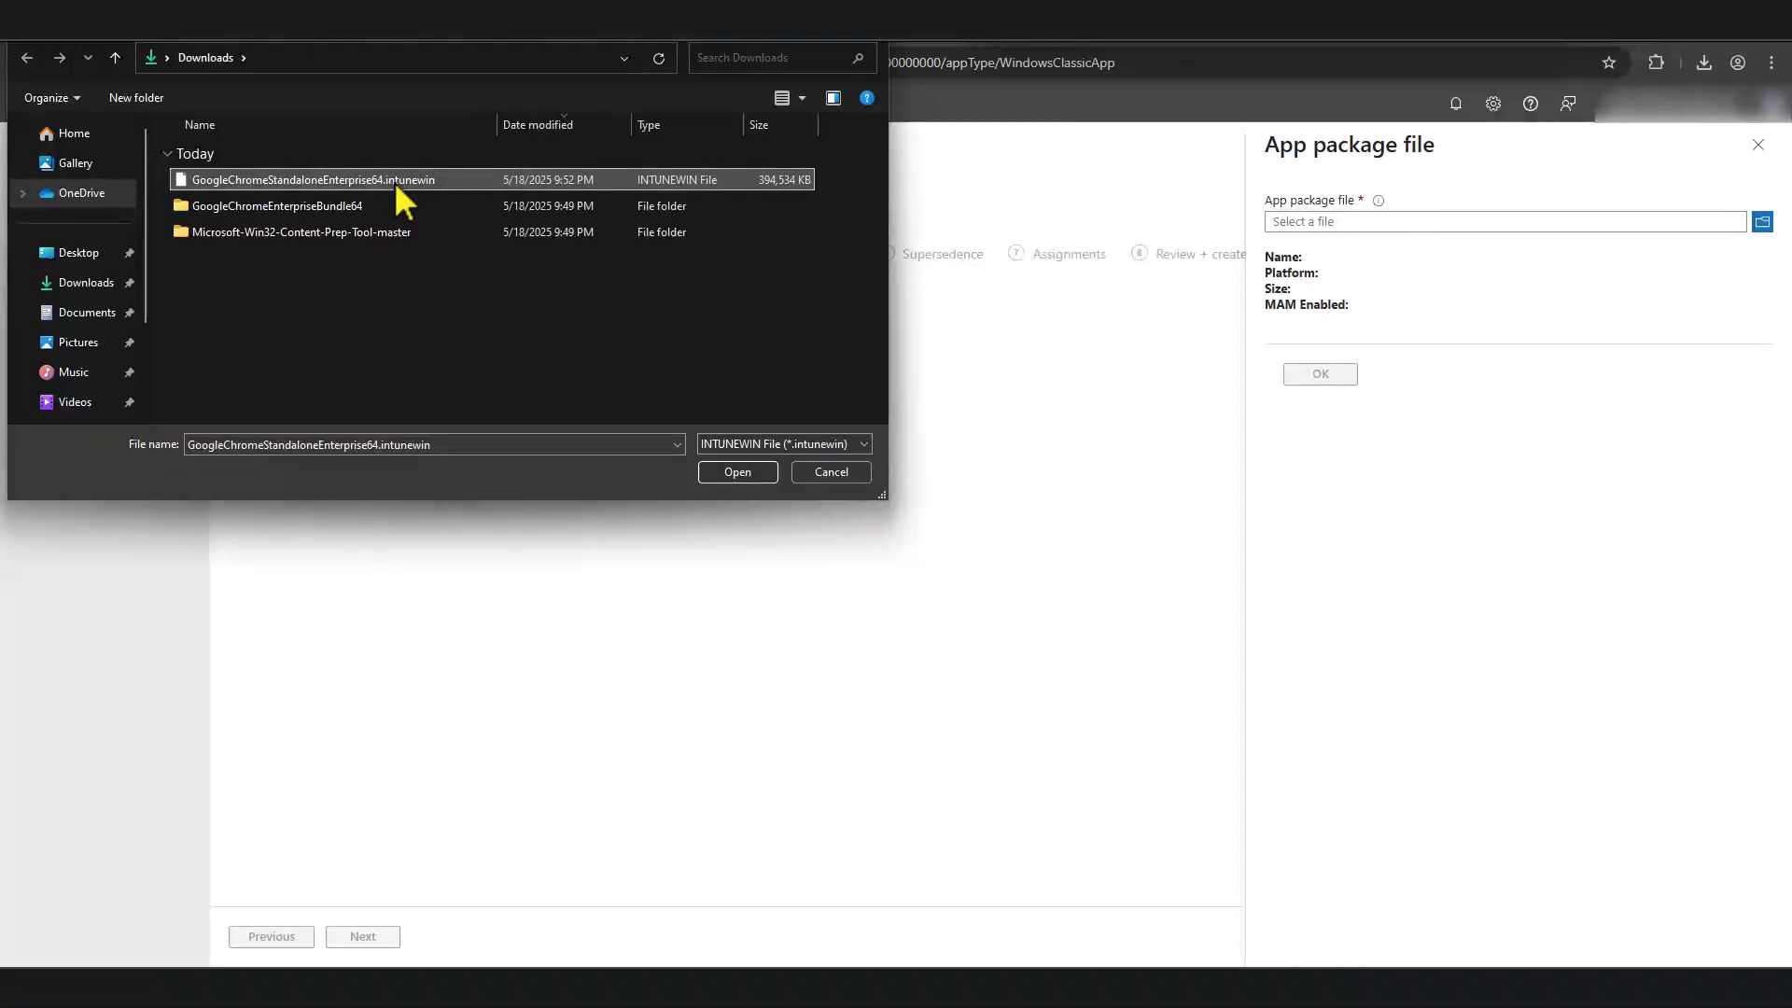
{"action": "double_click", "coordinate": [394, 181]}
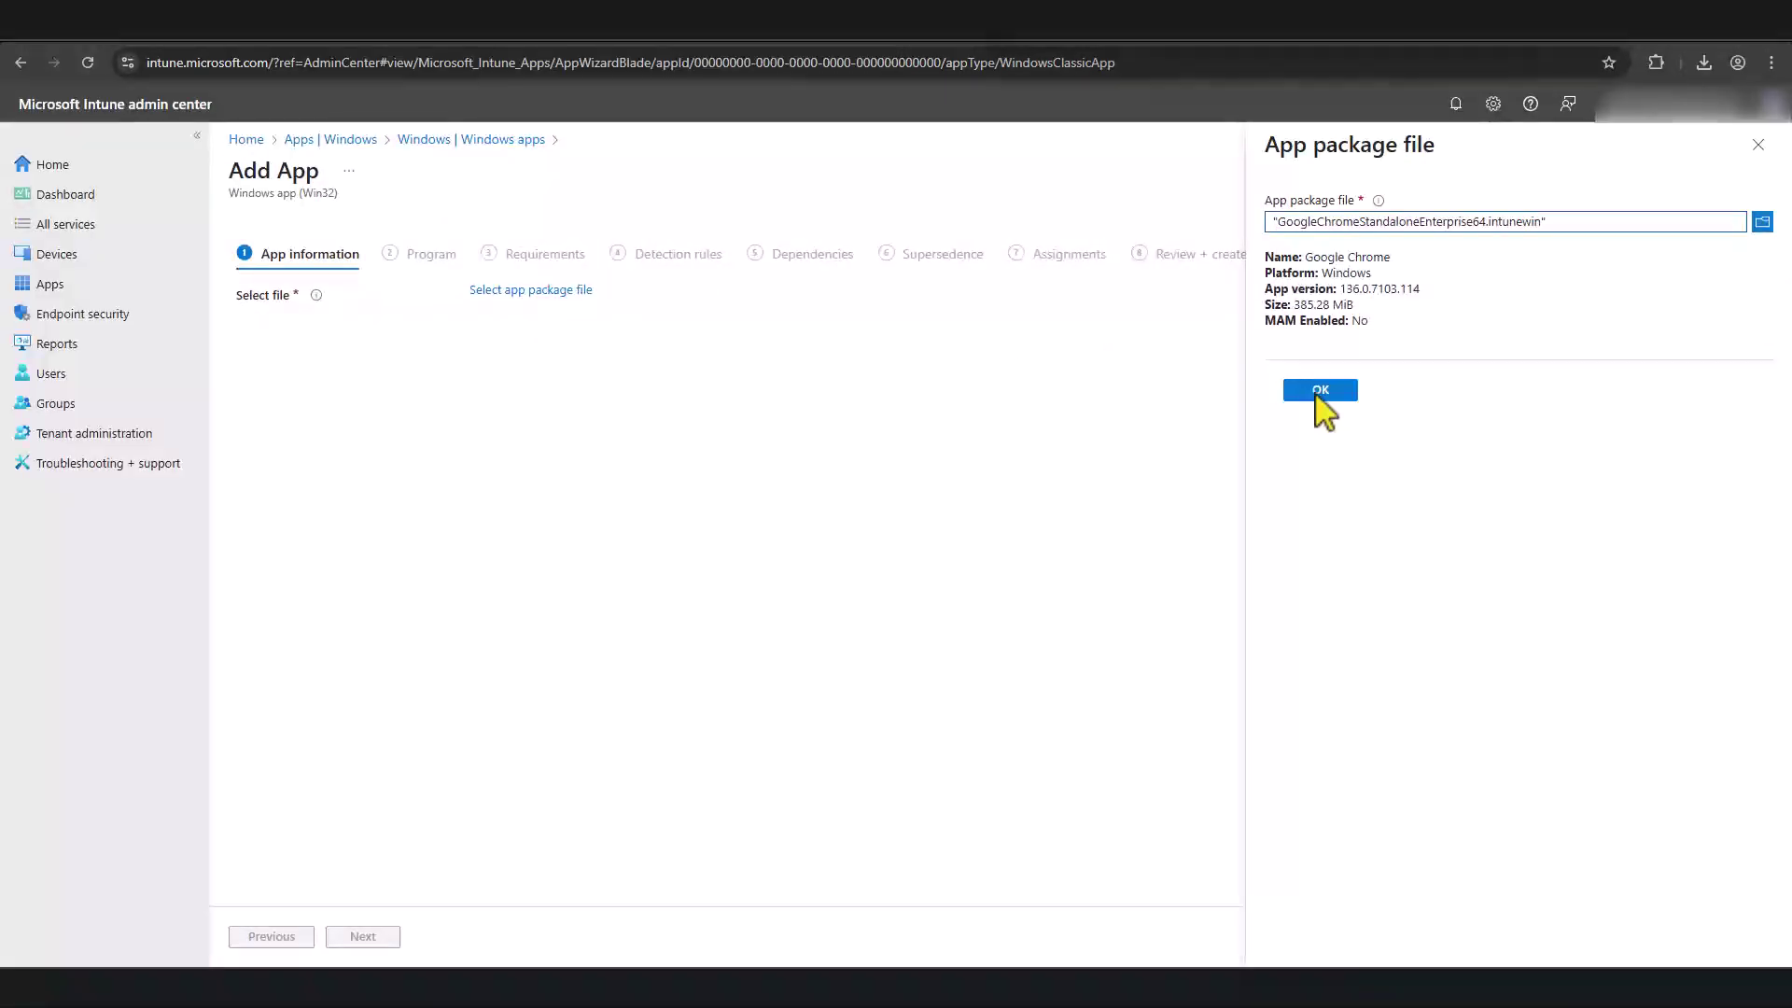
{"action": "left_click", "coordinate": [1318, 390]}
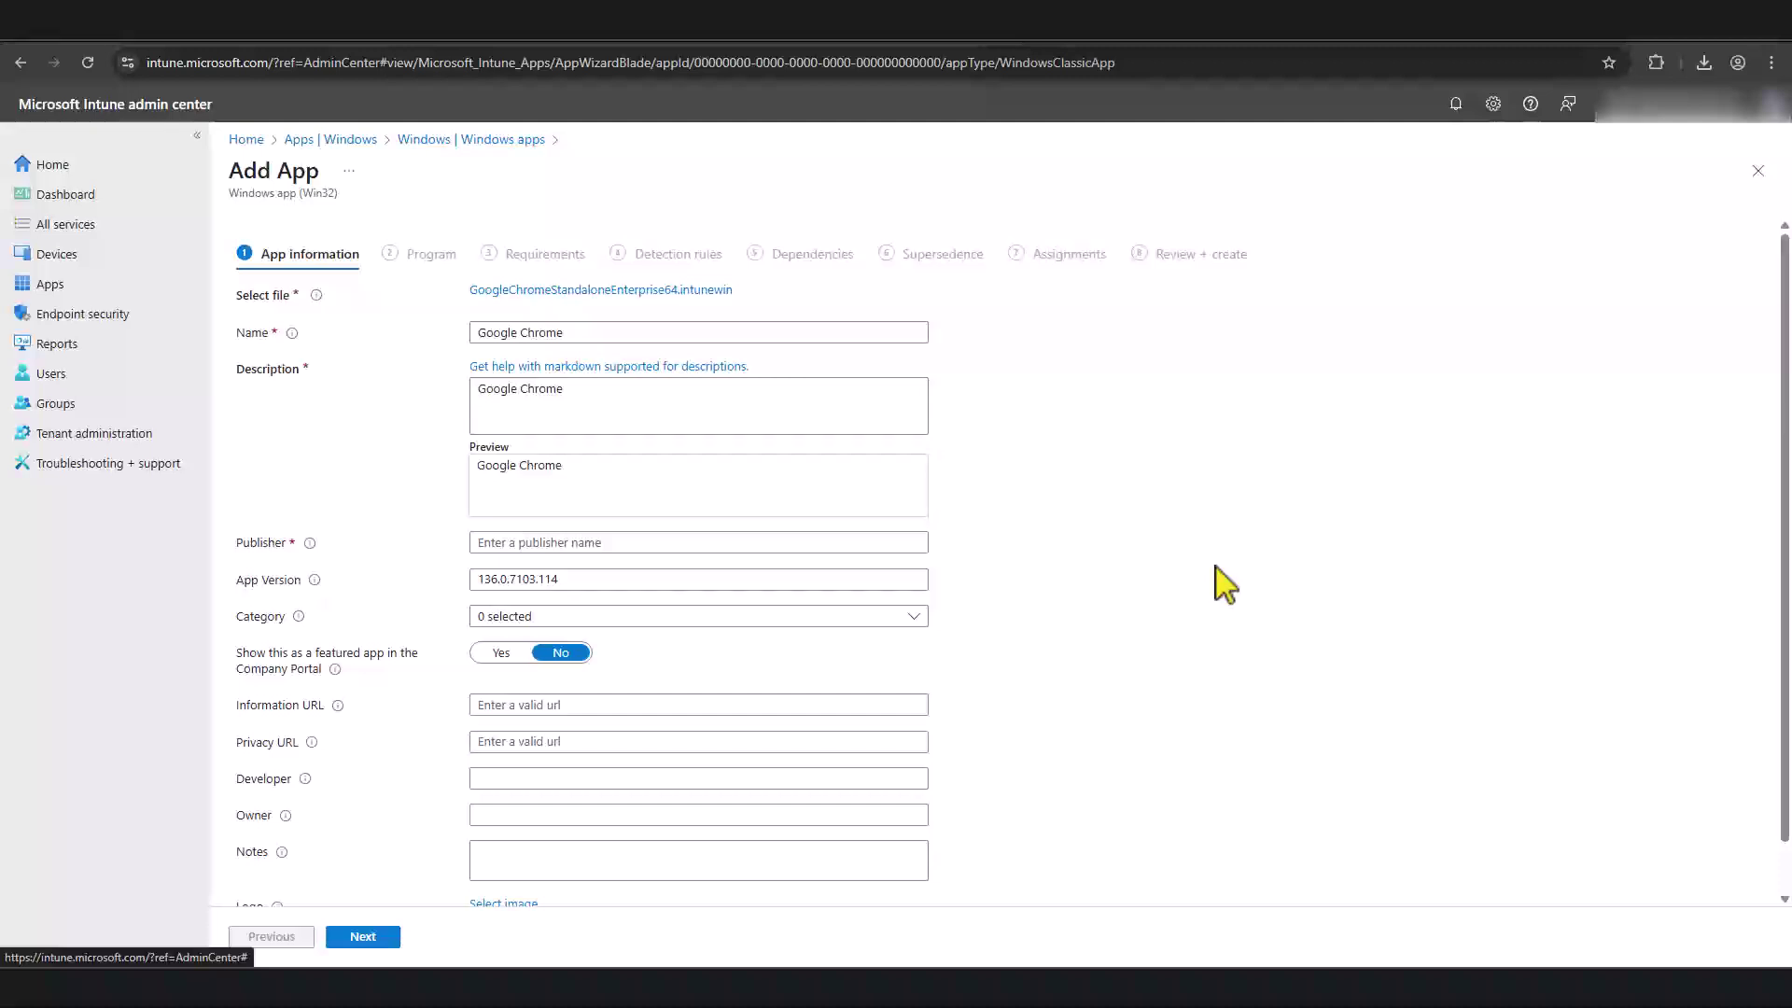
Step: Enter Google as the app's publisher
{"action": "scroll", "coordinate": [1213, 580], "scroll_direction": "down", "scroll_amount": 1}
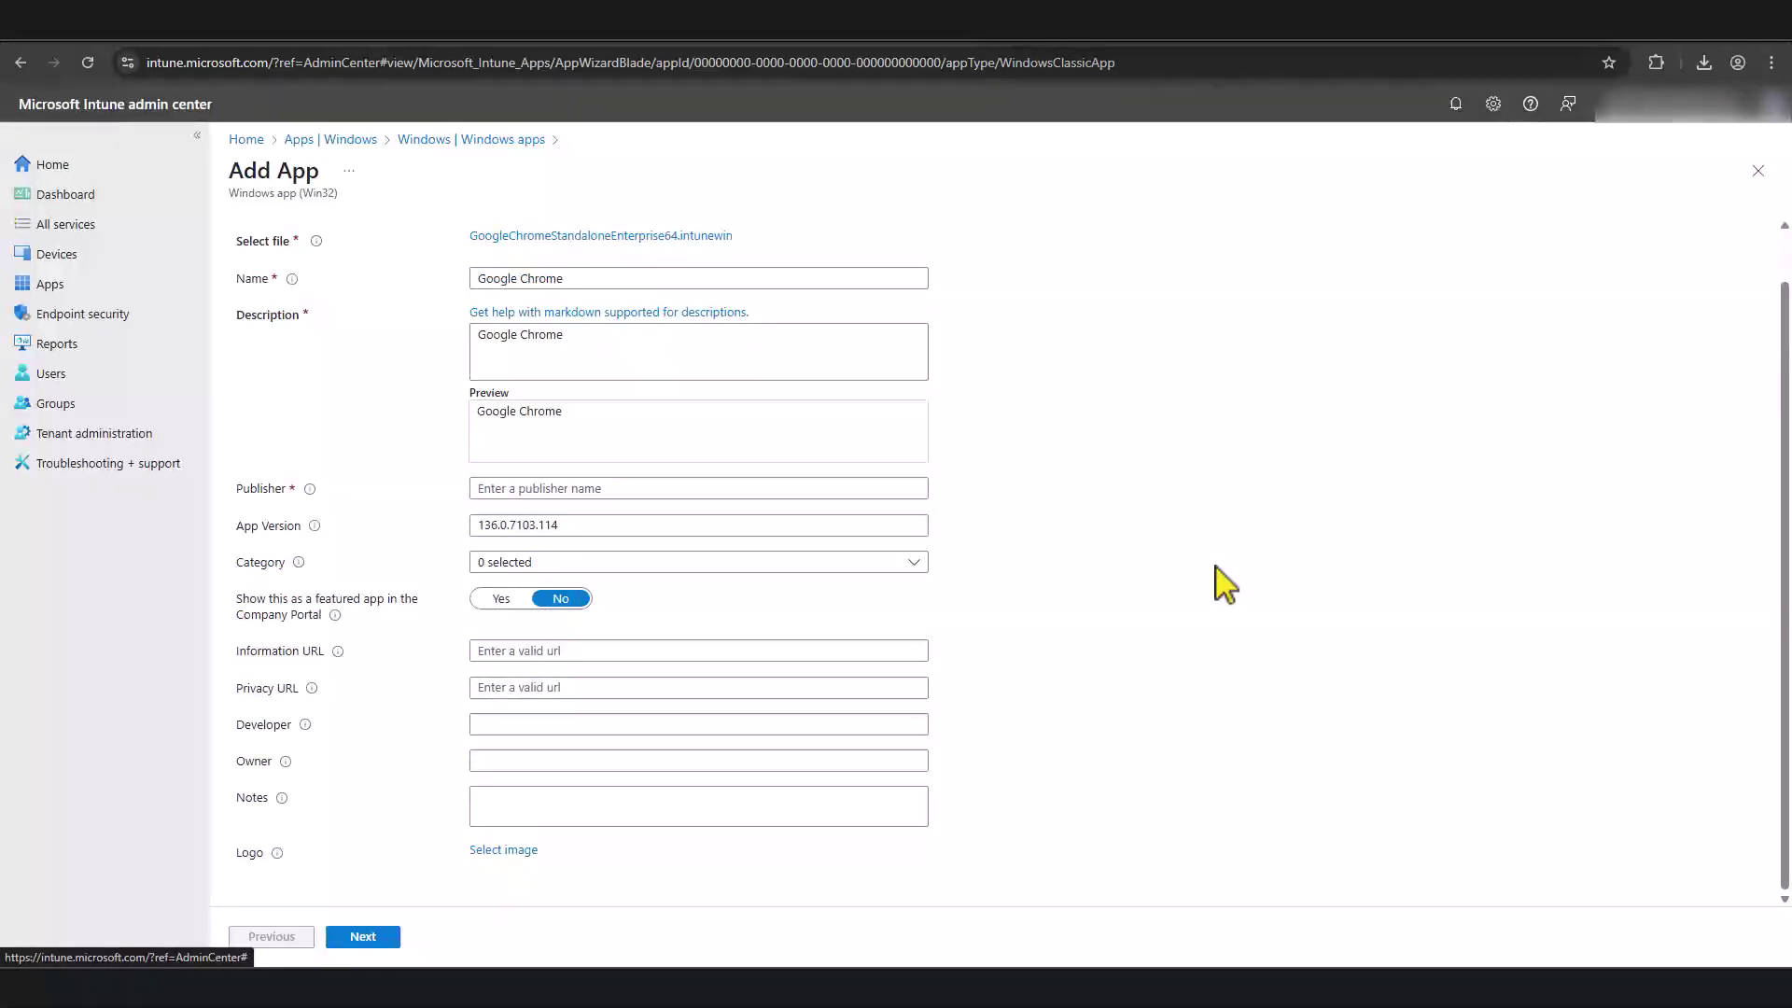
{"action": "left_click", "coordinate": [521, 488]}
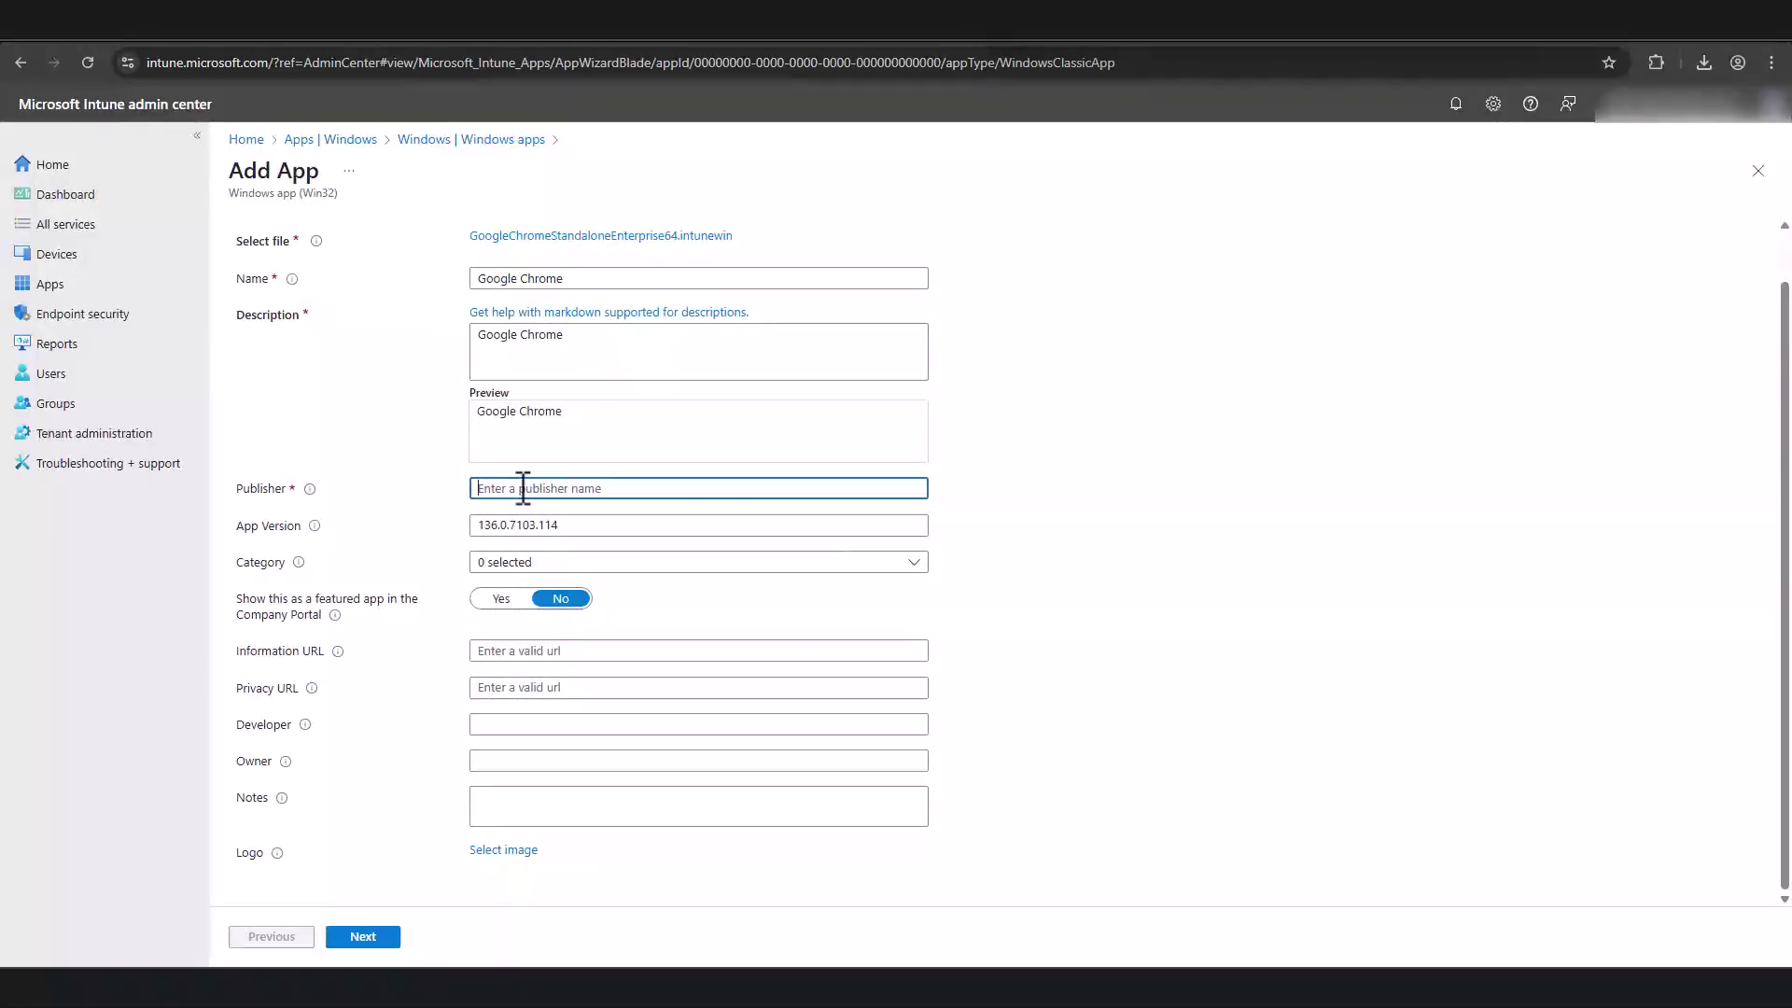
{"action": "type", "text": "Google"}
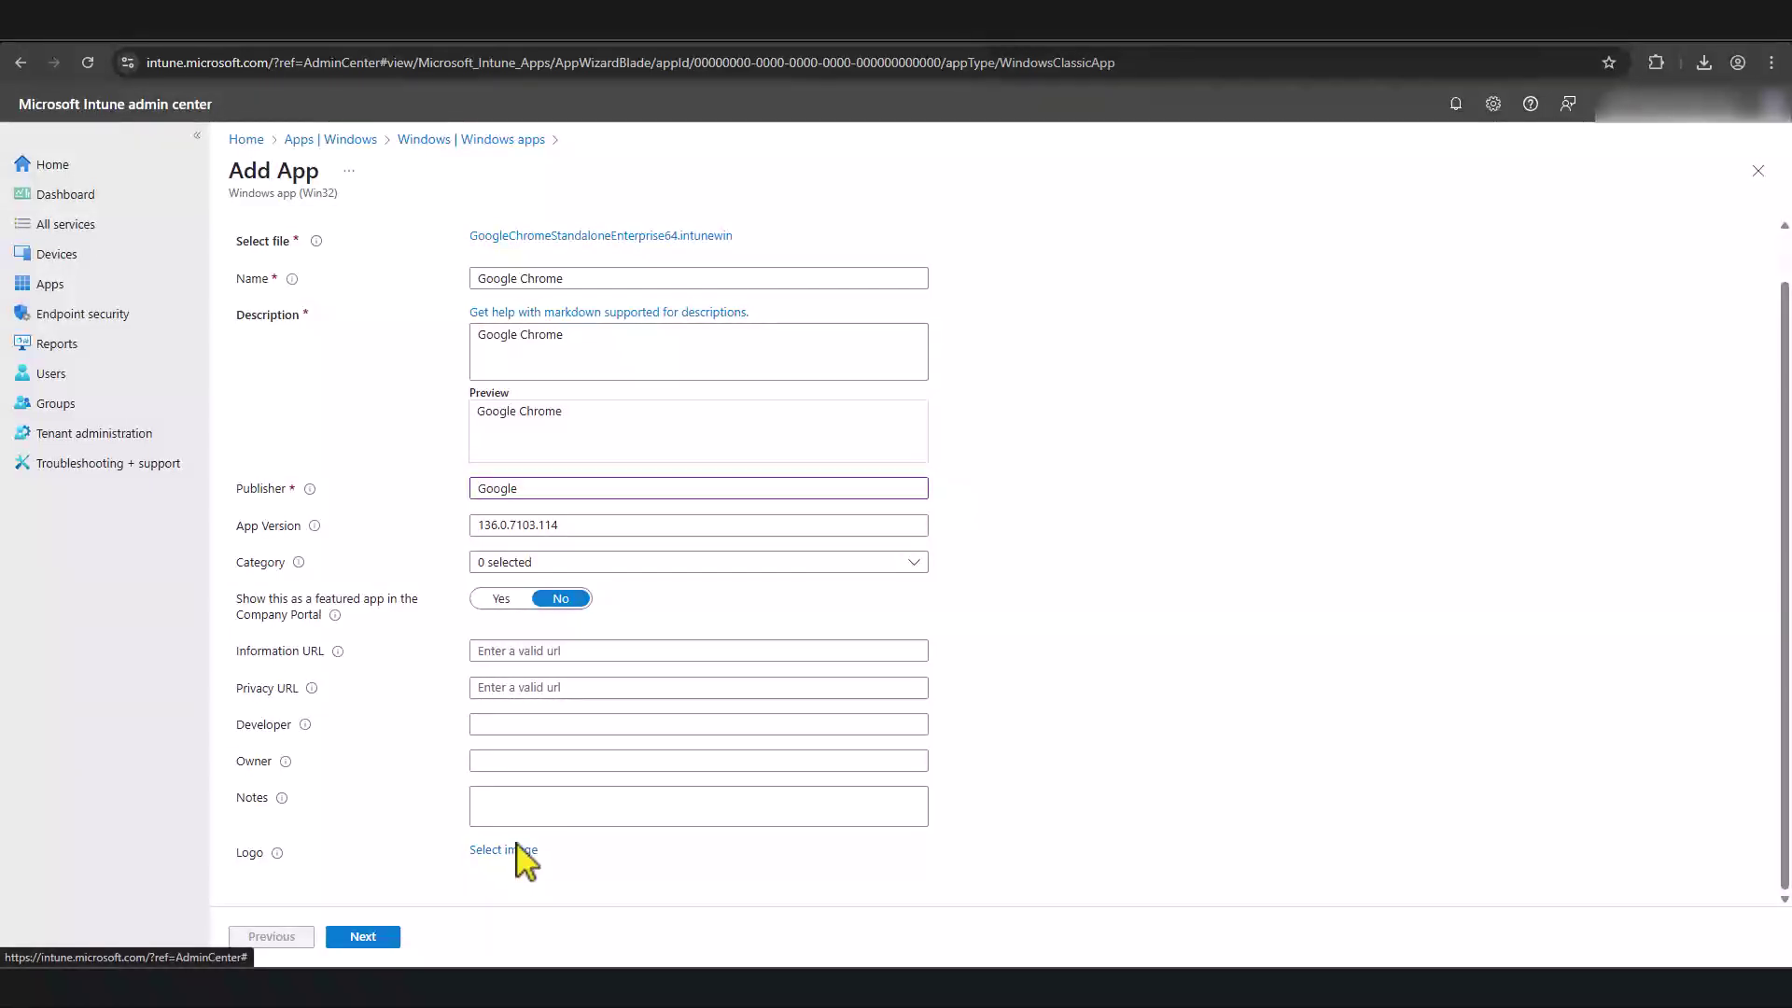
{"action": "scroll", "coordinate": [355, 737], "scroll_direction": "up", "scroll_amount": 1}
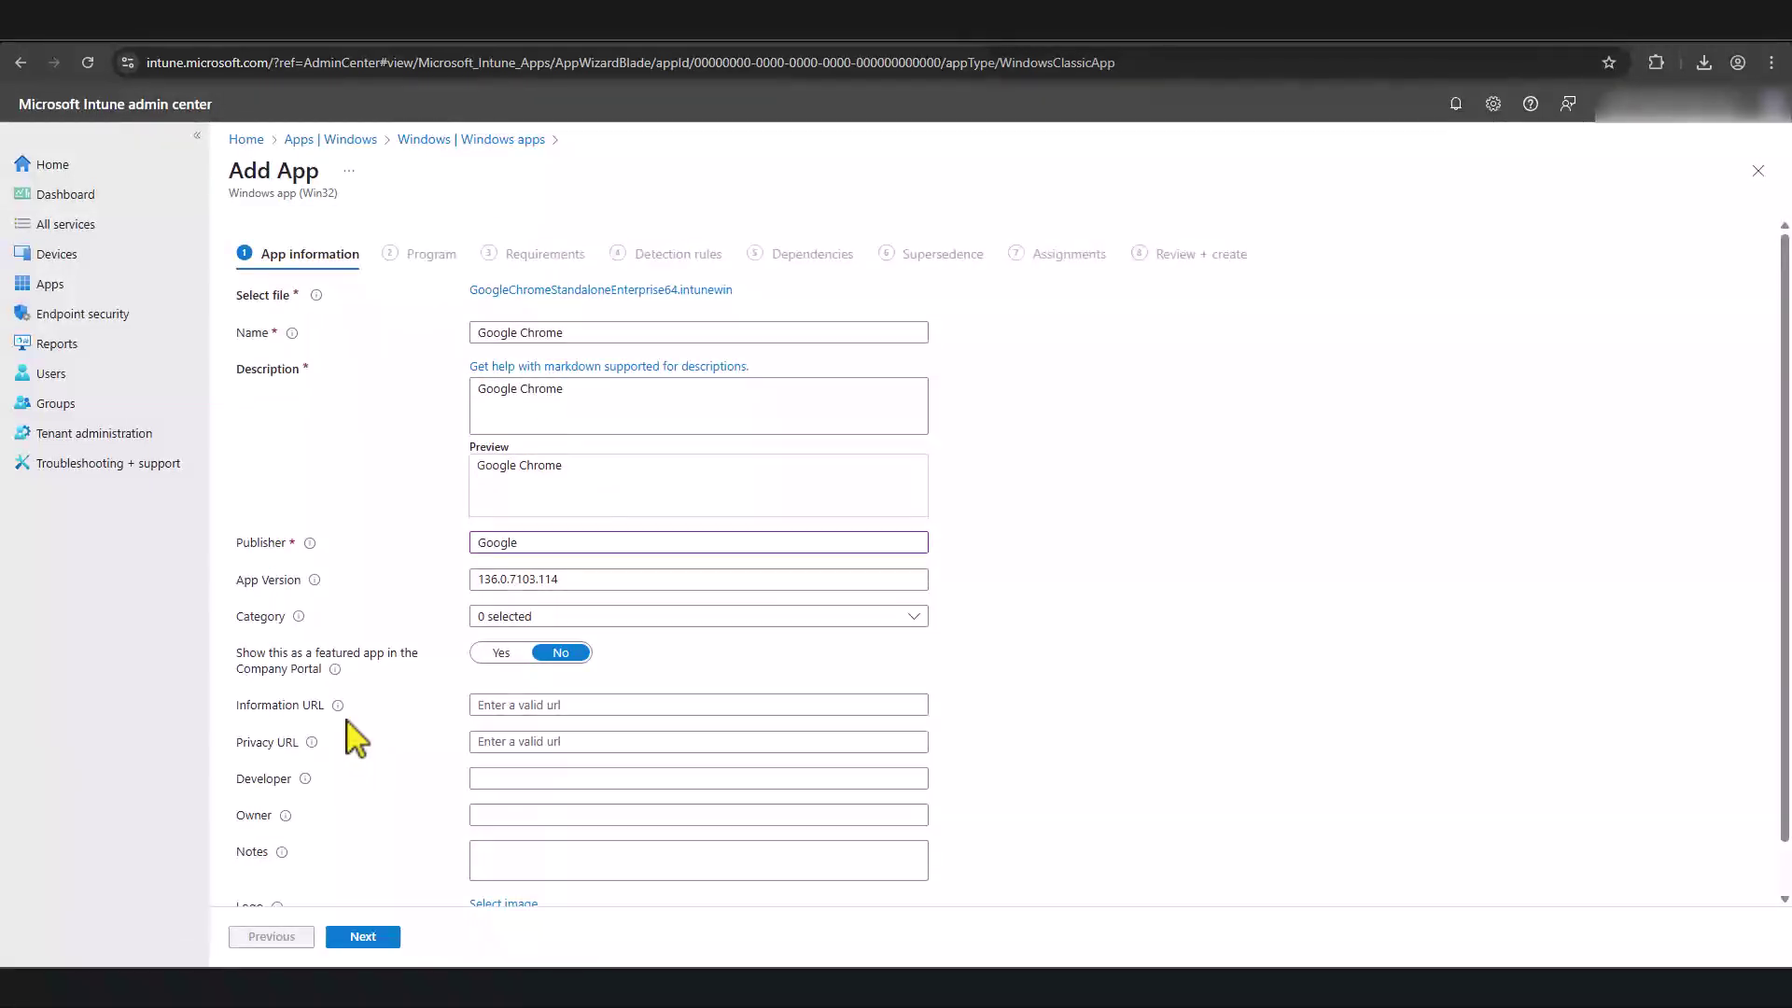
Step: Set the Chrome app's device restart behavior to 'Determine behavior based on return codes'
{"action": "left_click", "coordinate": [362, 936]}
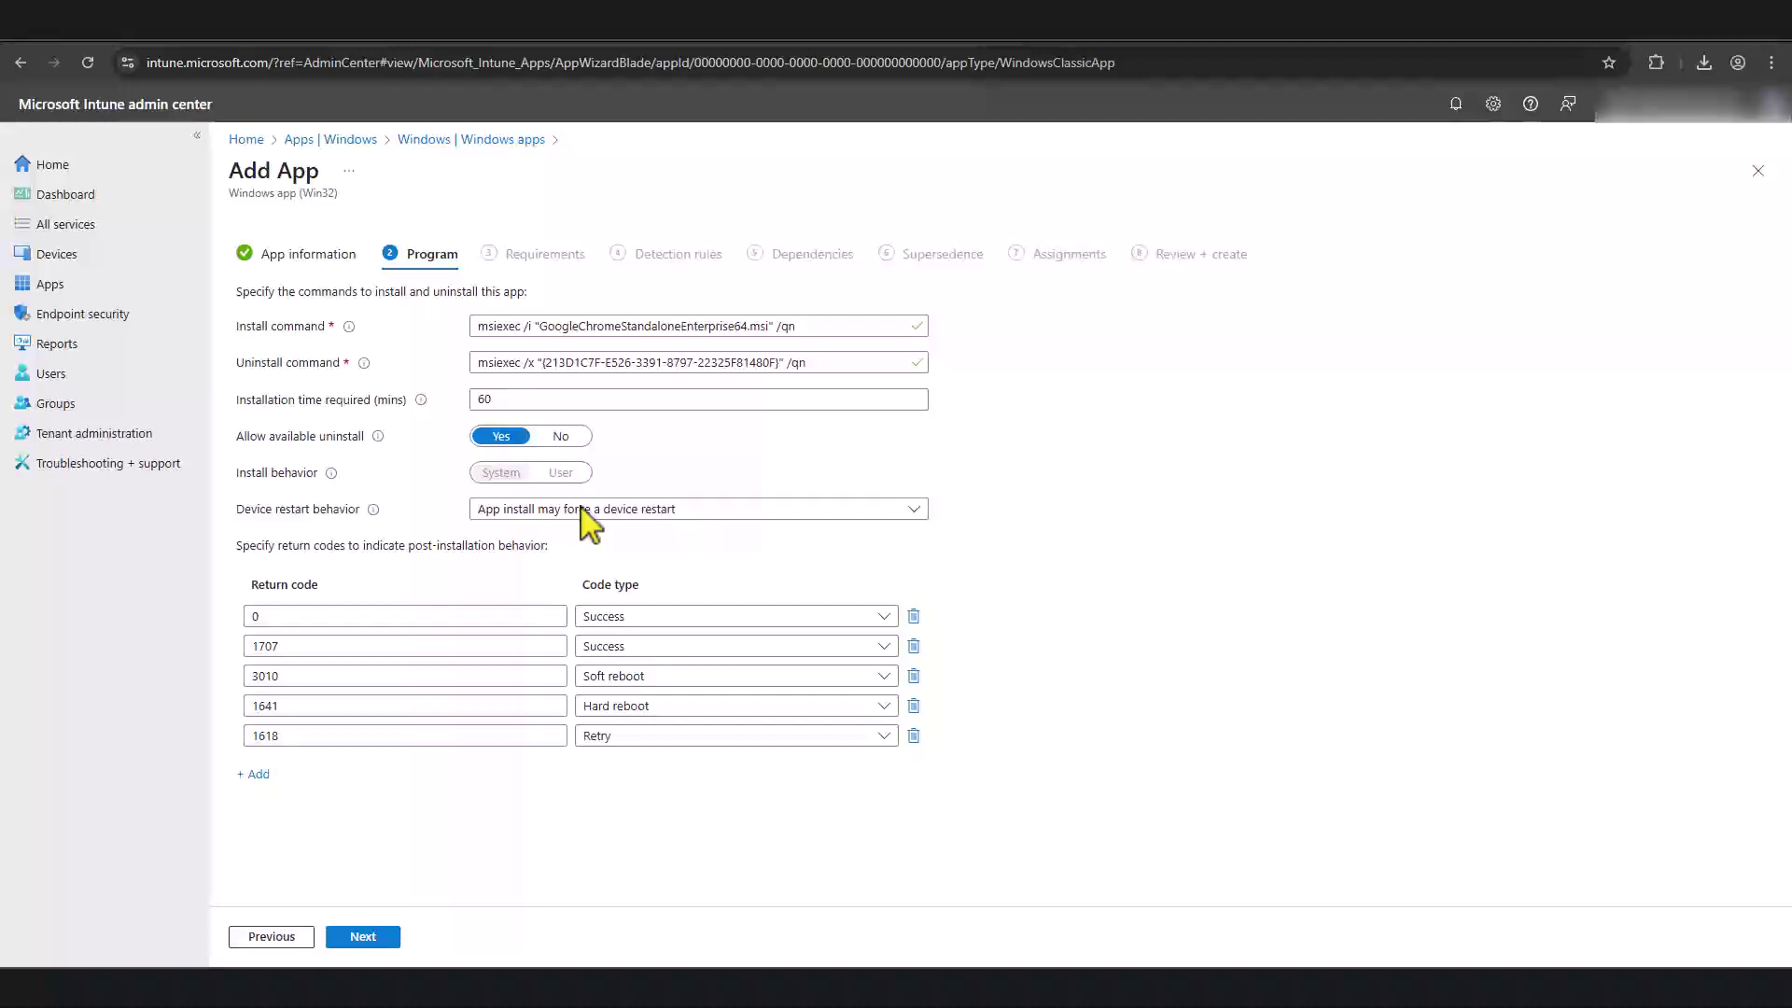
{"action": "left_click", "coordinate": [542, 511]}
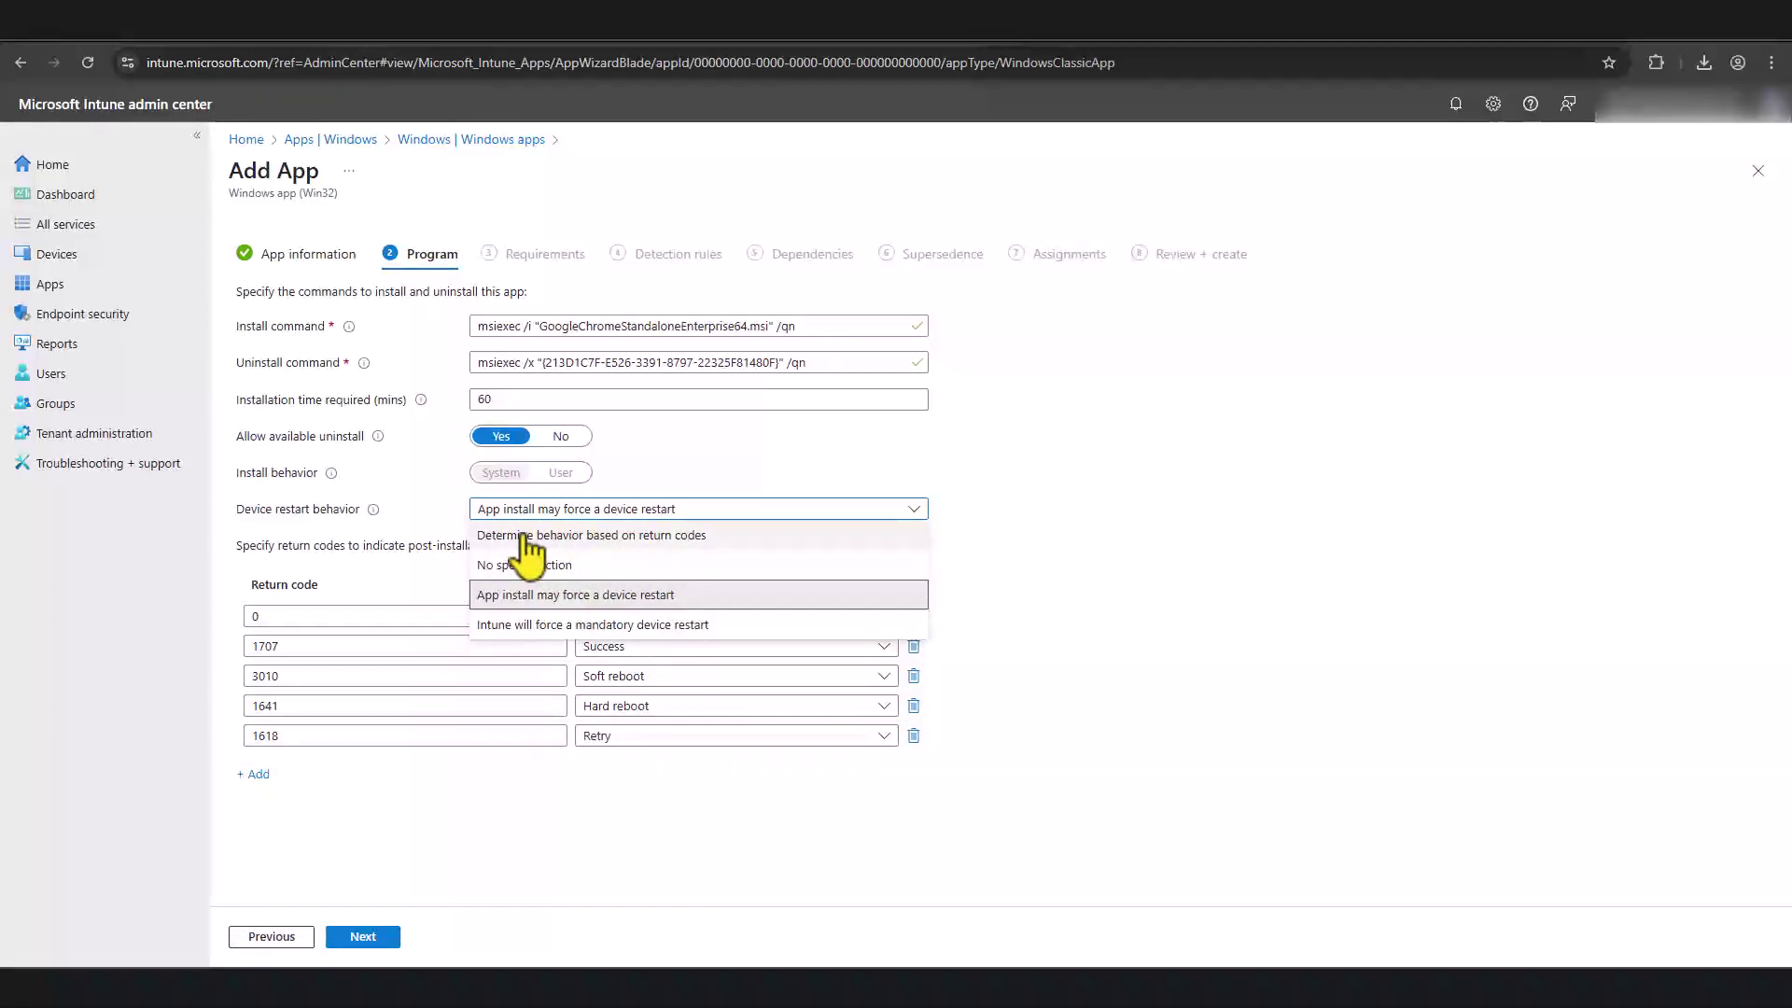
{"action": "left_click", "coordinate": [615, 535]}
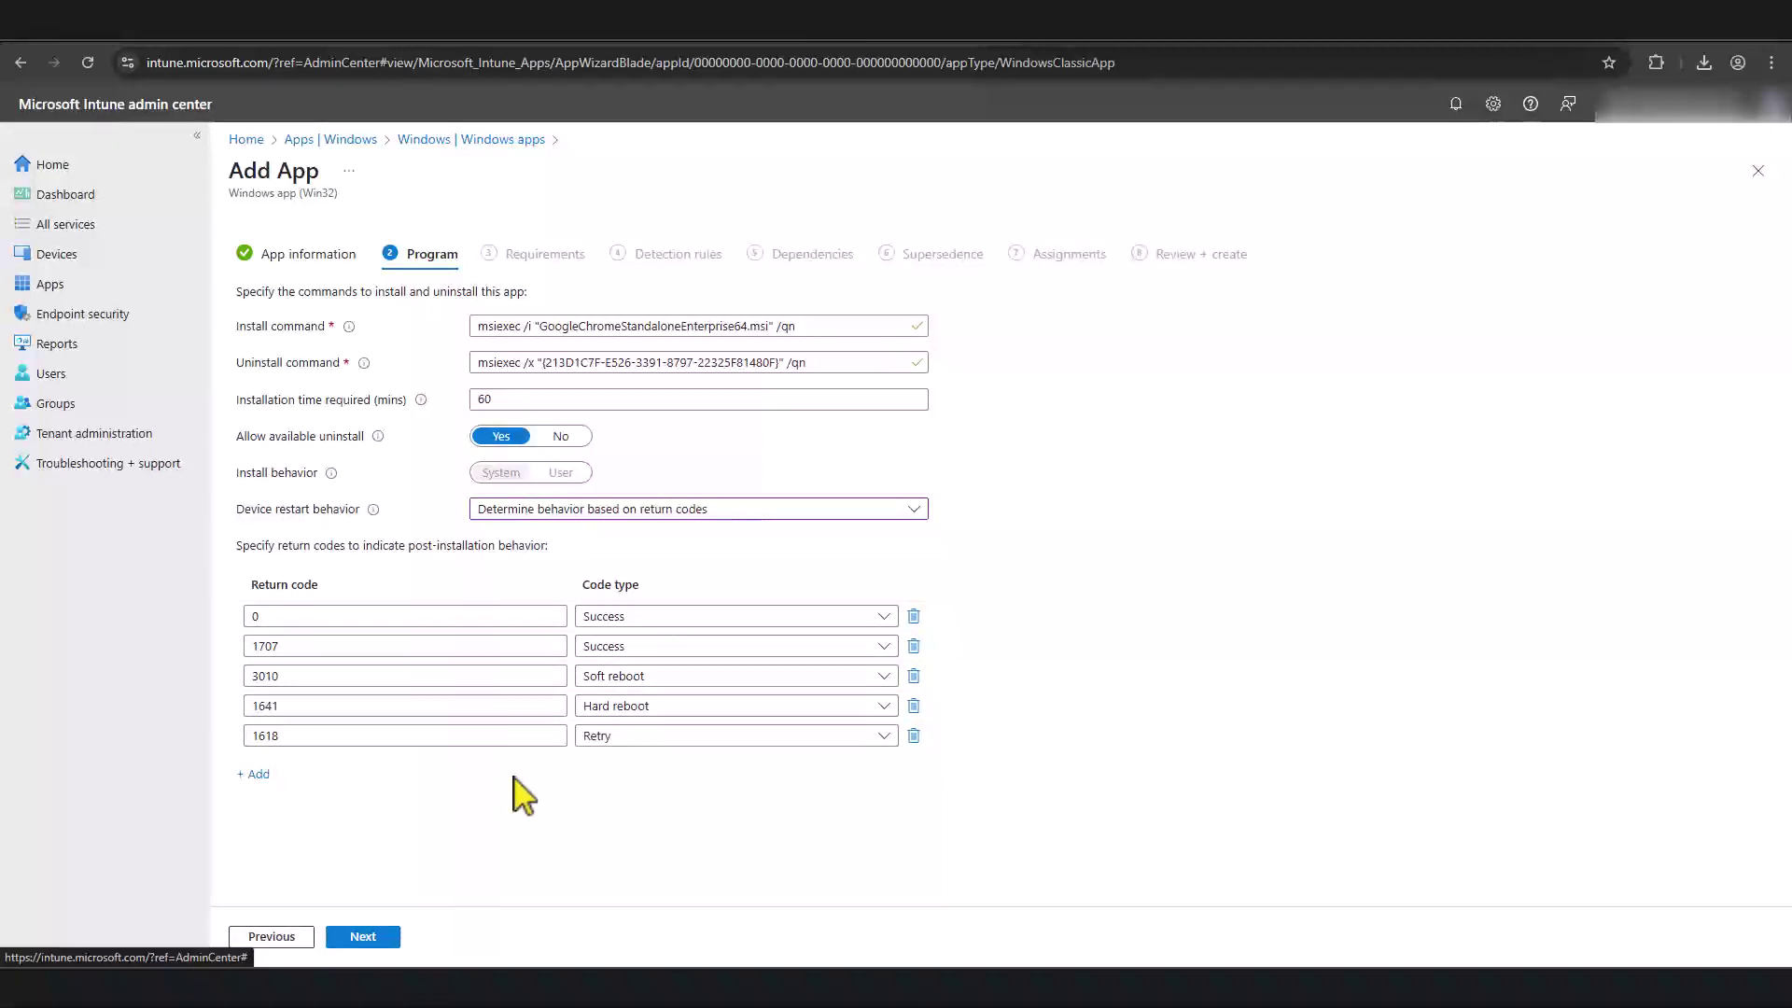
{"action": "left_click", "coordinate": [378, 943]}
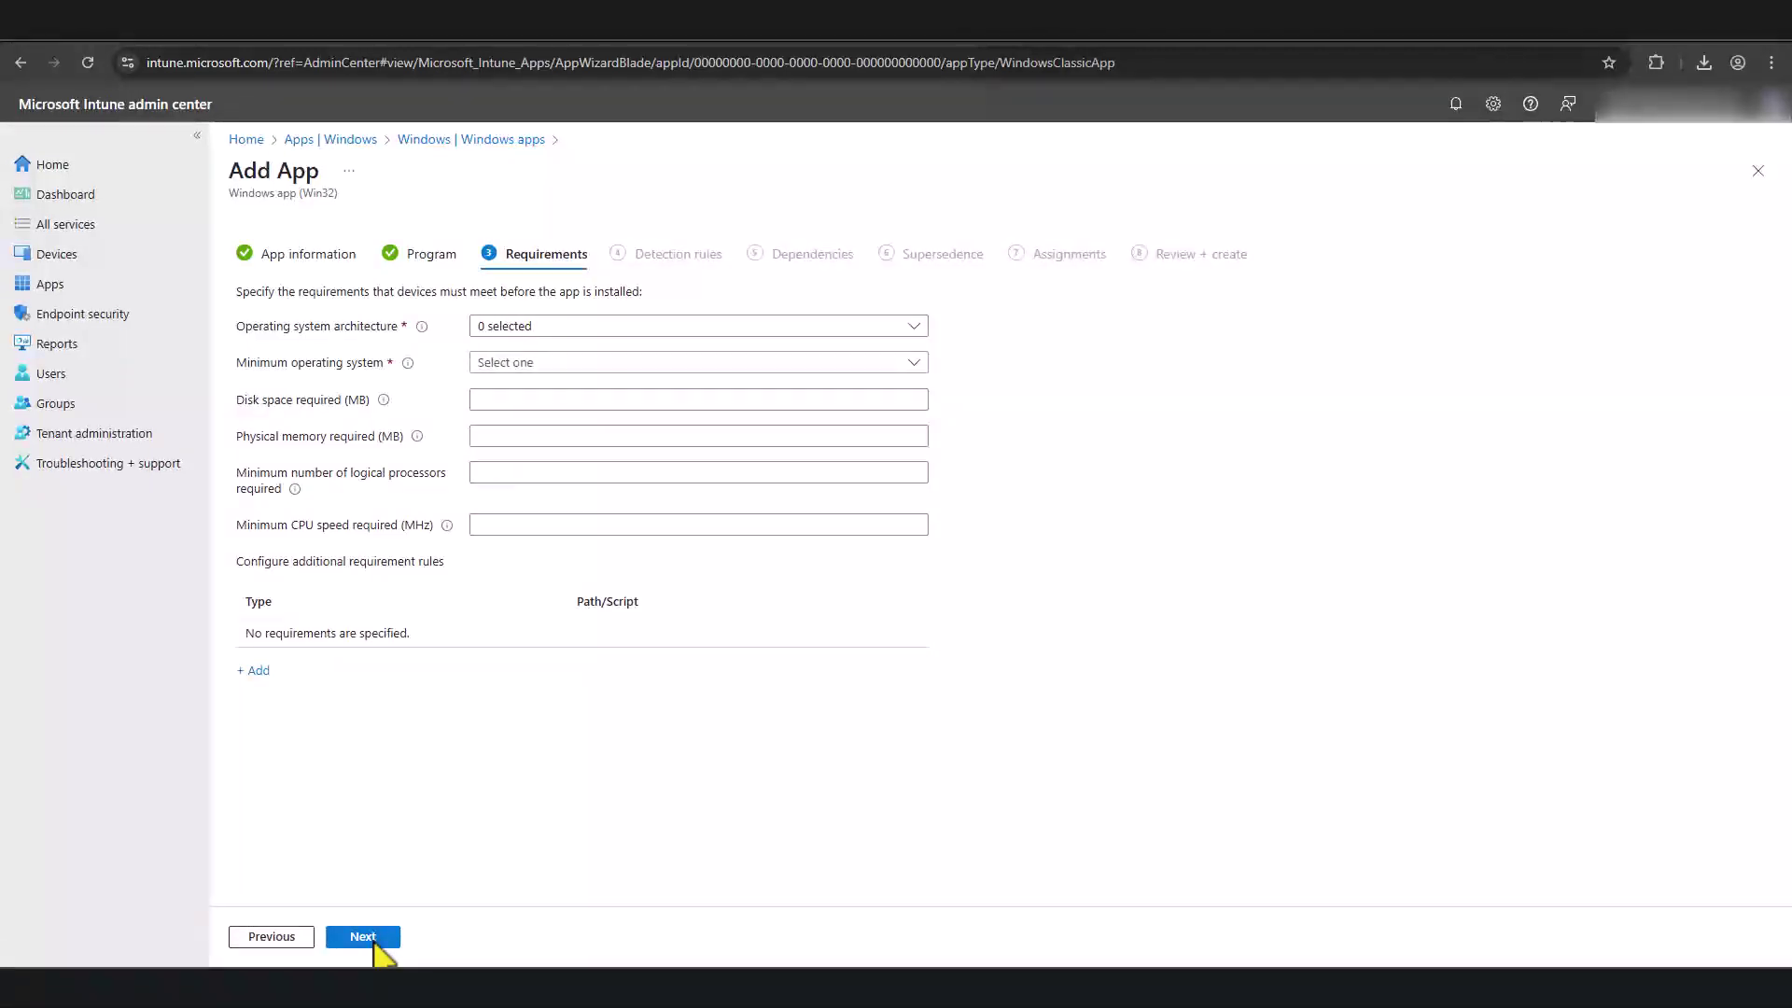
Step: Require 64-bit architecture and a minimum operating system of Windows 10 1607
{"action": "left_click", "coordinate": [518, 327]}
{"action": "left_click", "coordinate": [485, 382]}
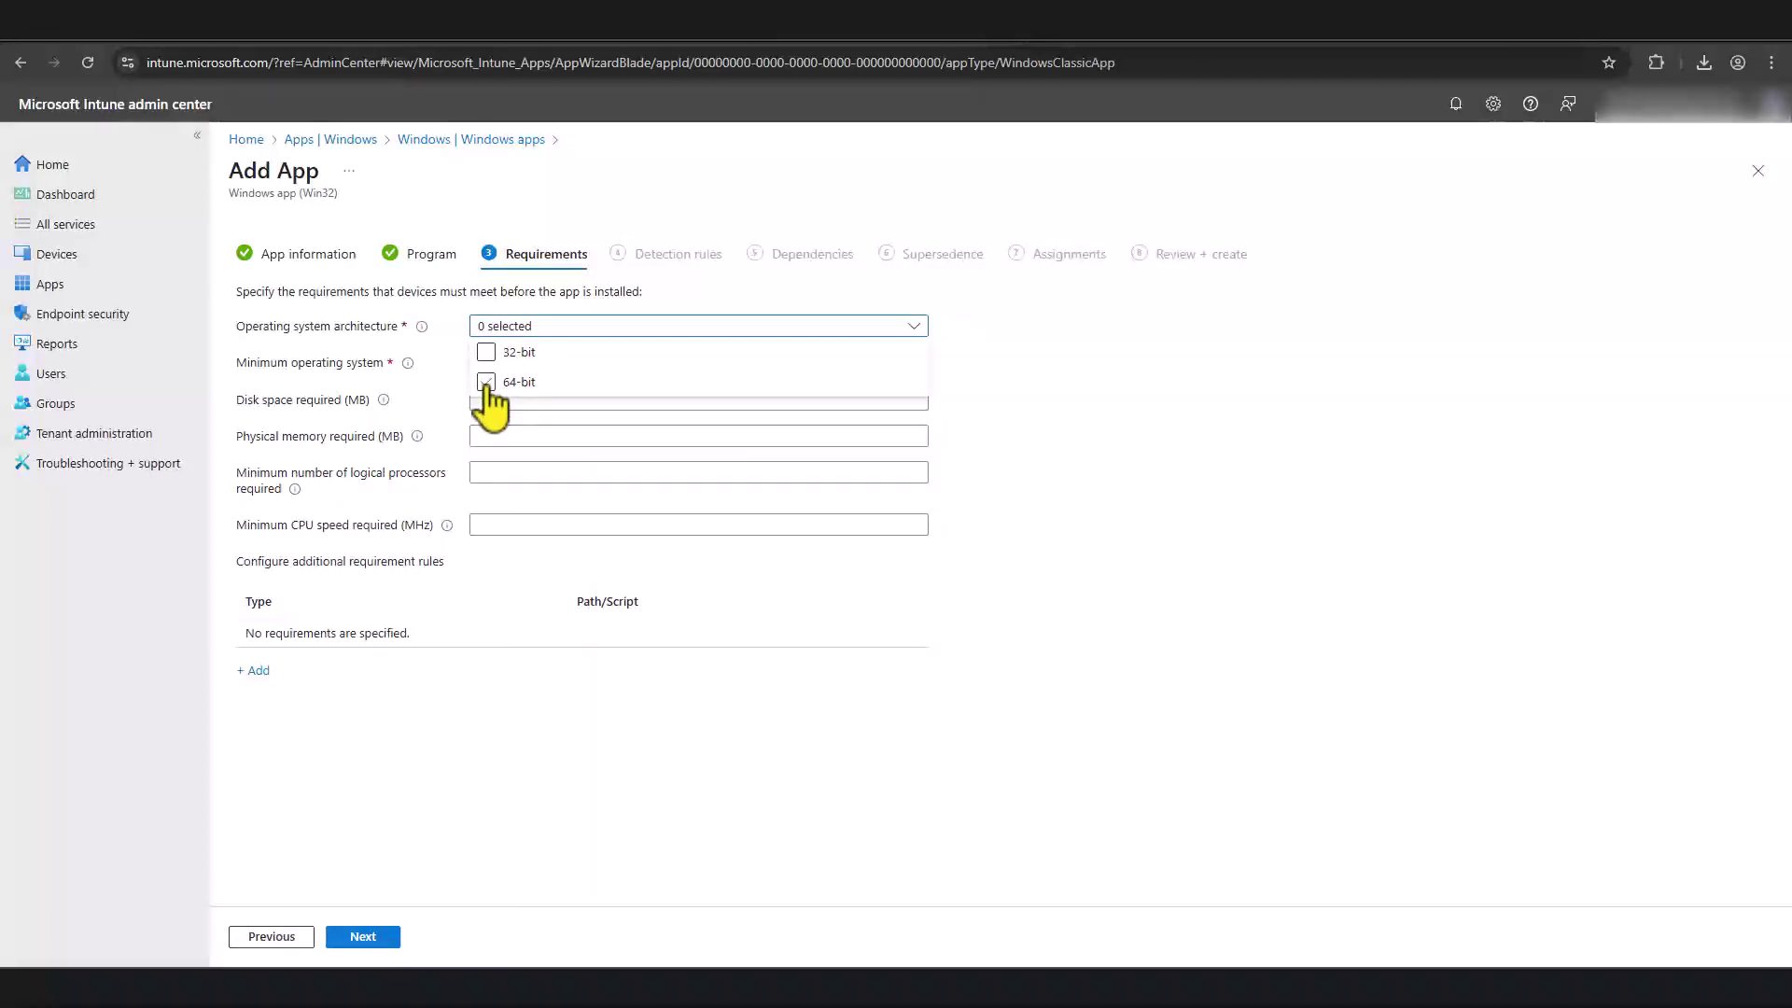
{"action": "left_click", "coordinate": [1012, 388]}
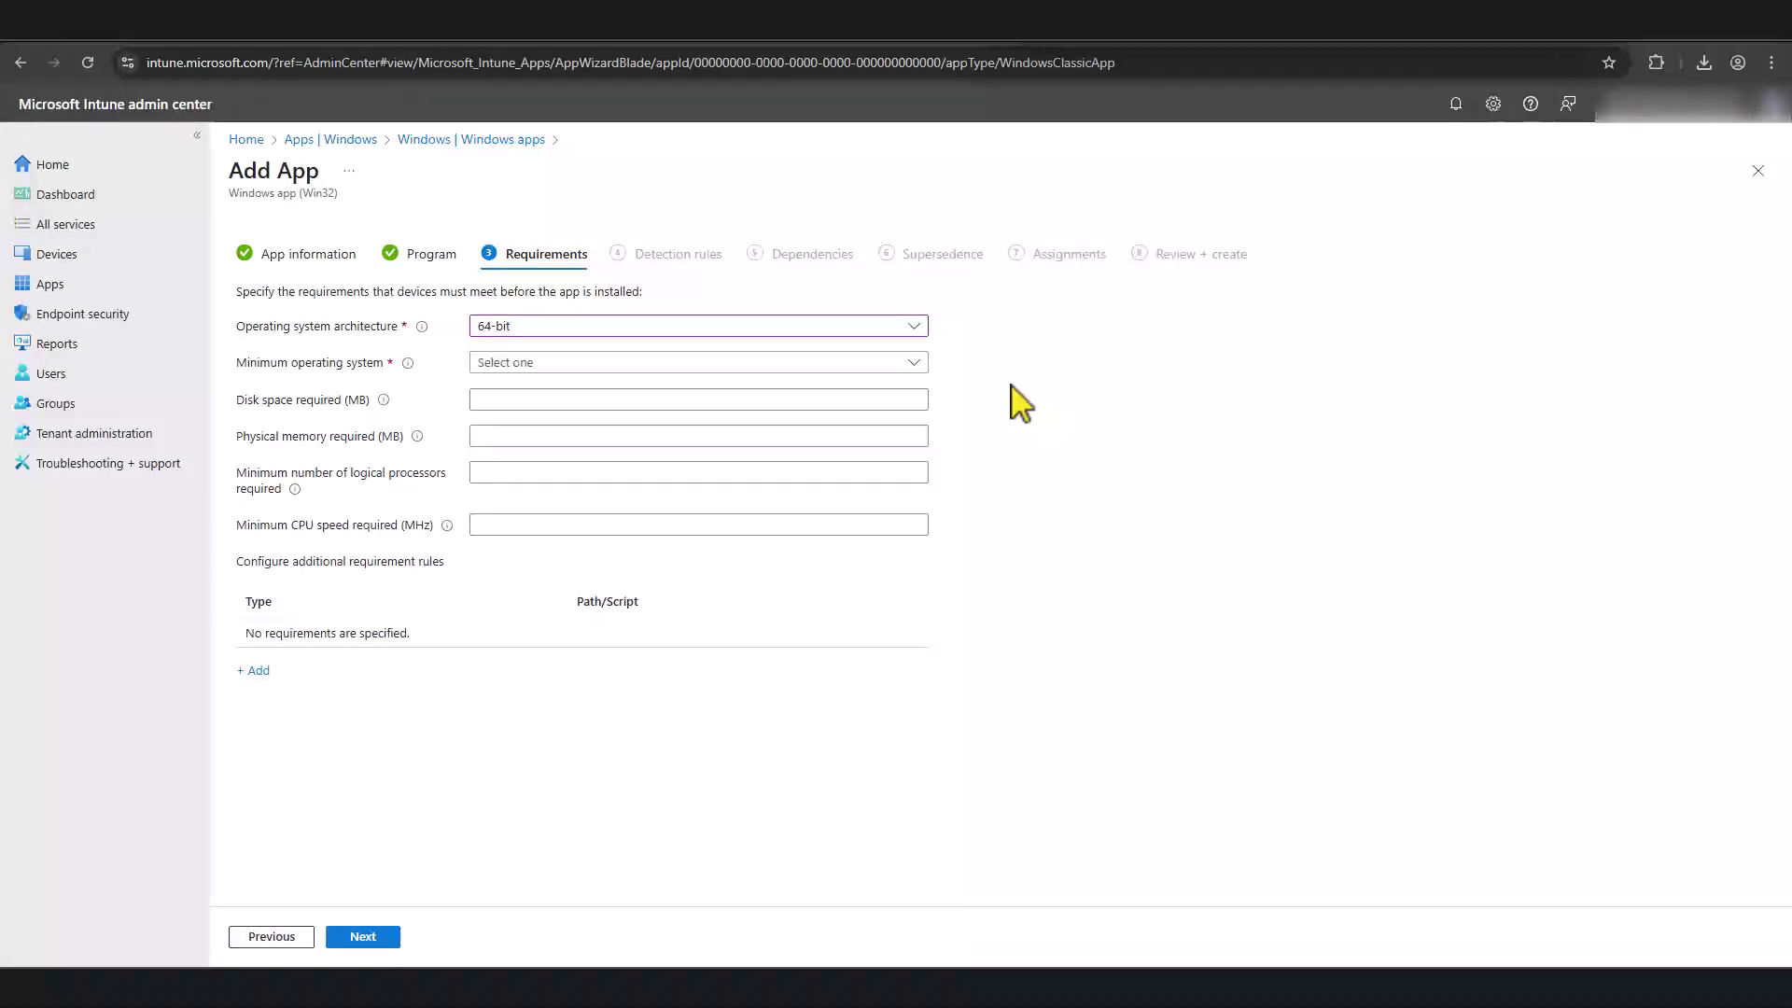
{"action": "left_click", "coordinate": [526, 367]}
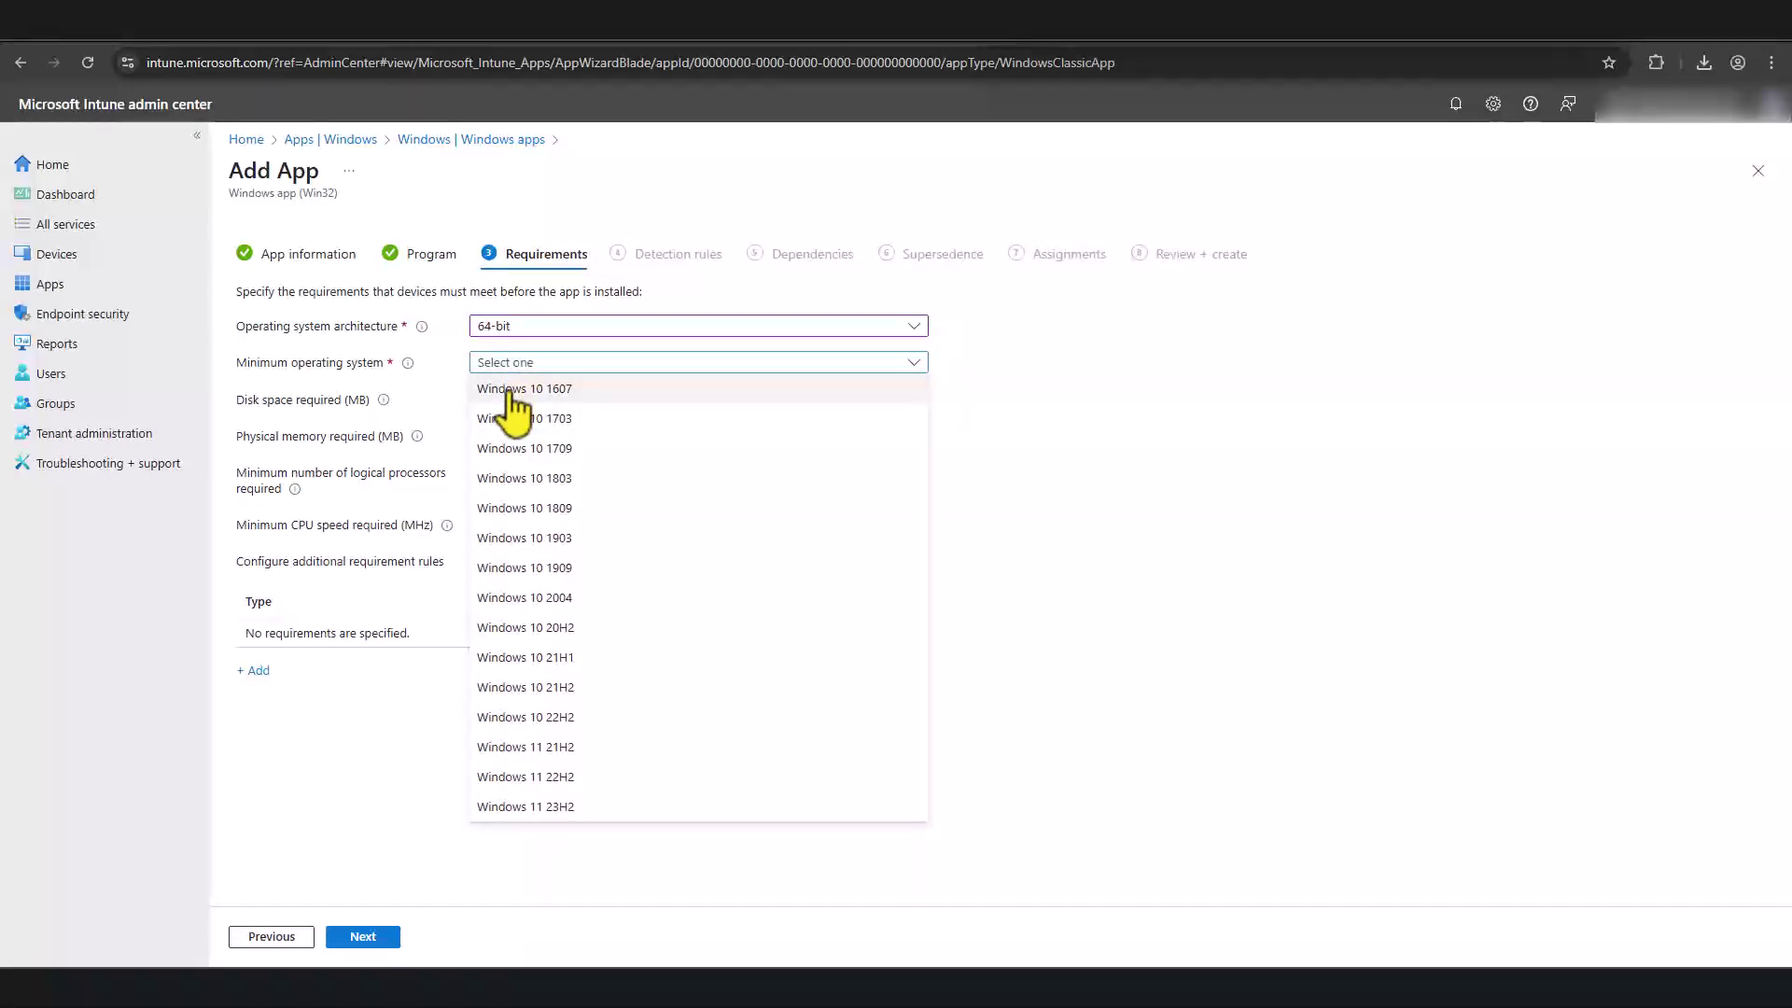
{"action": "left_click", "coordinate": [510, 392]}
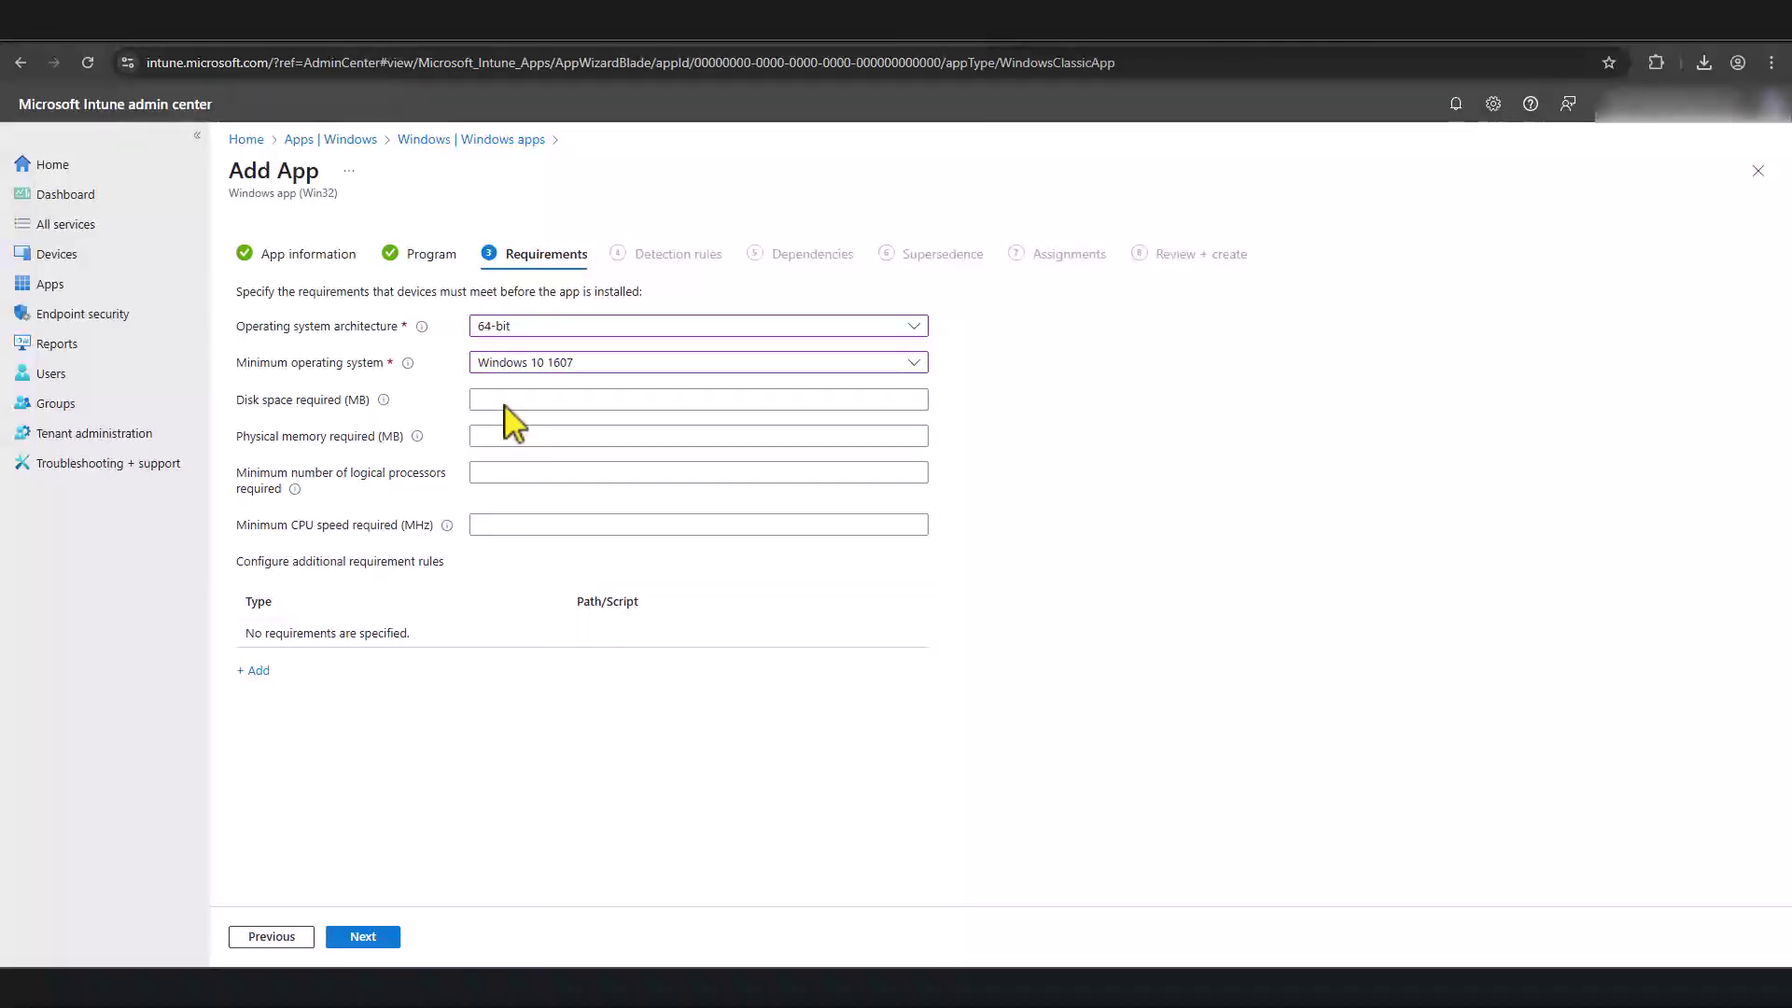
{"action": "left_click", "coordinate": [378, 938]}
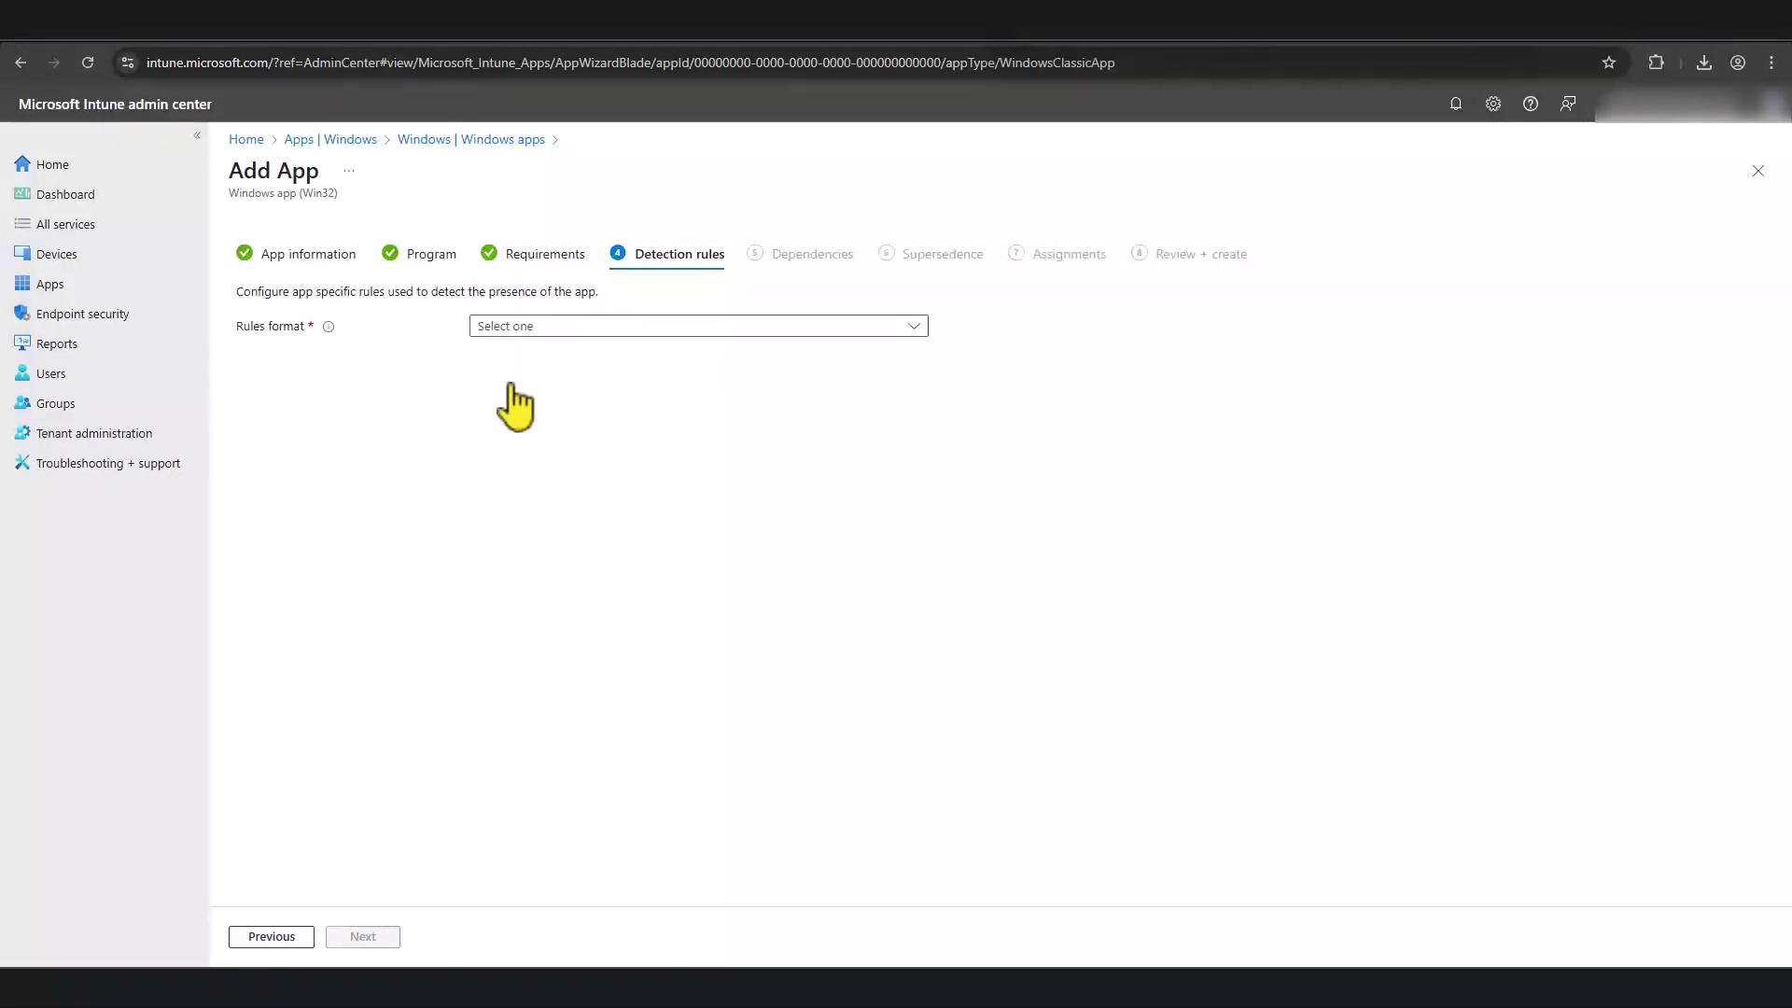
{"action": "left_click", "coordinate": [519, 328]}
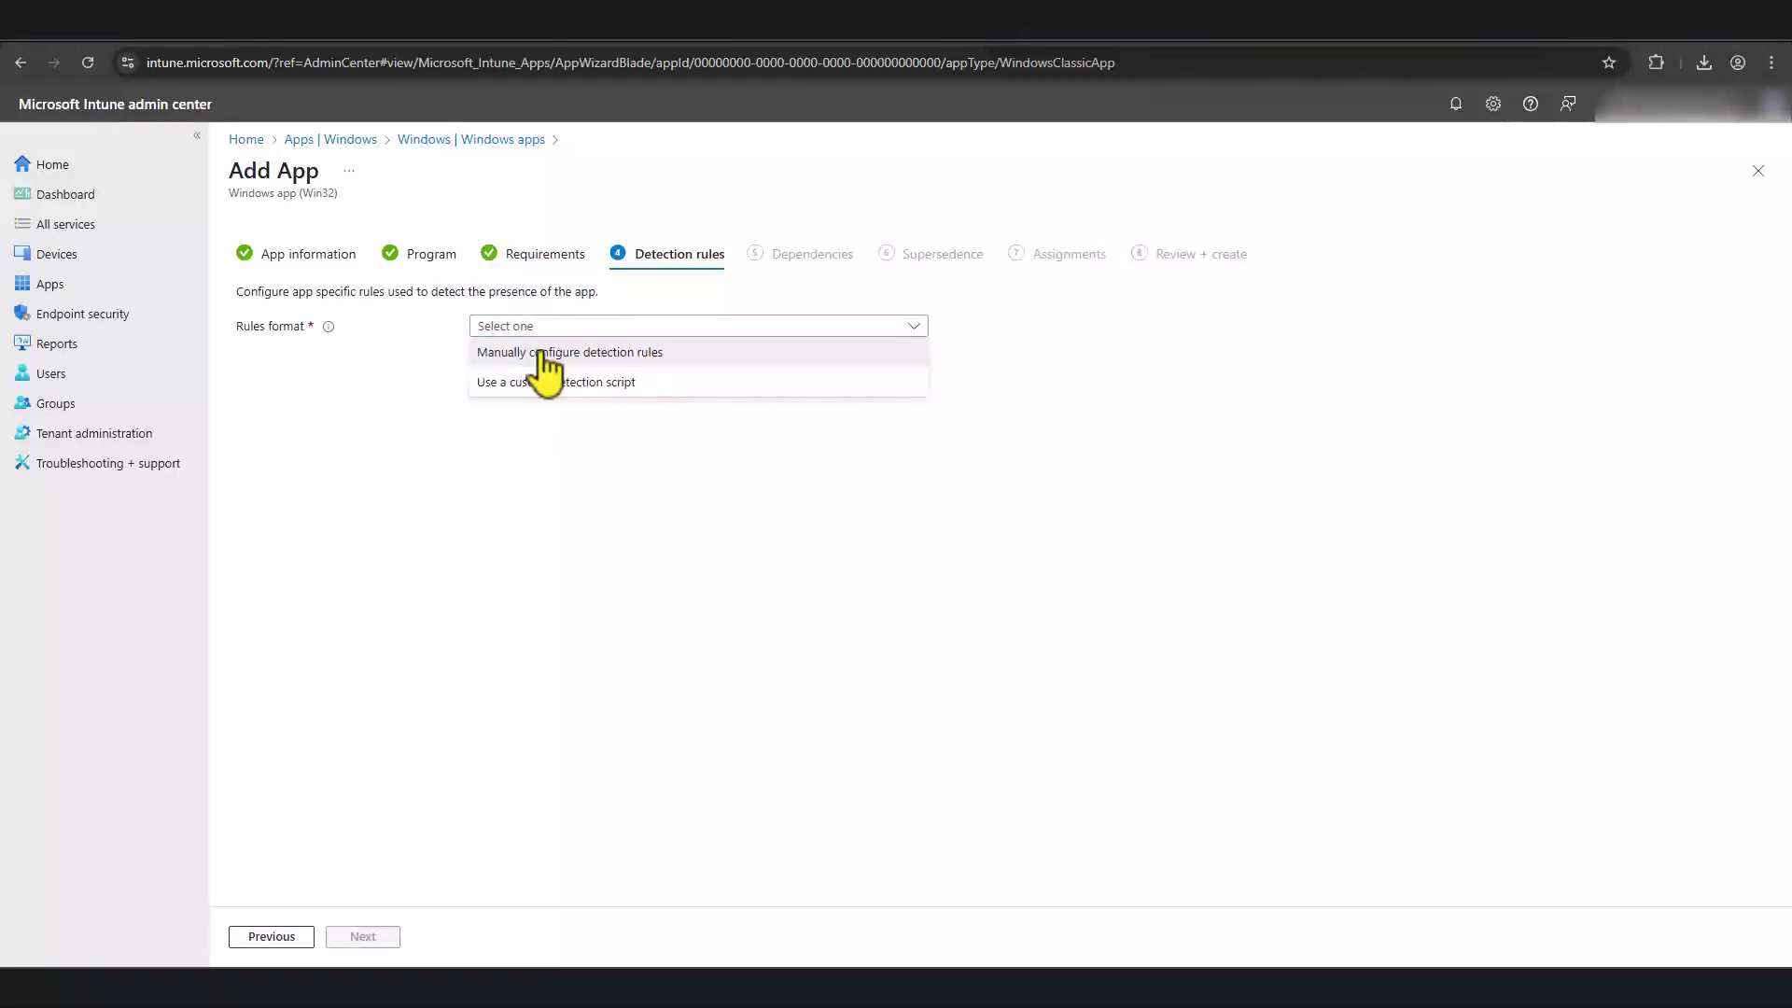
{"action": "left_click", "coordinate": [544, 354]}
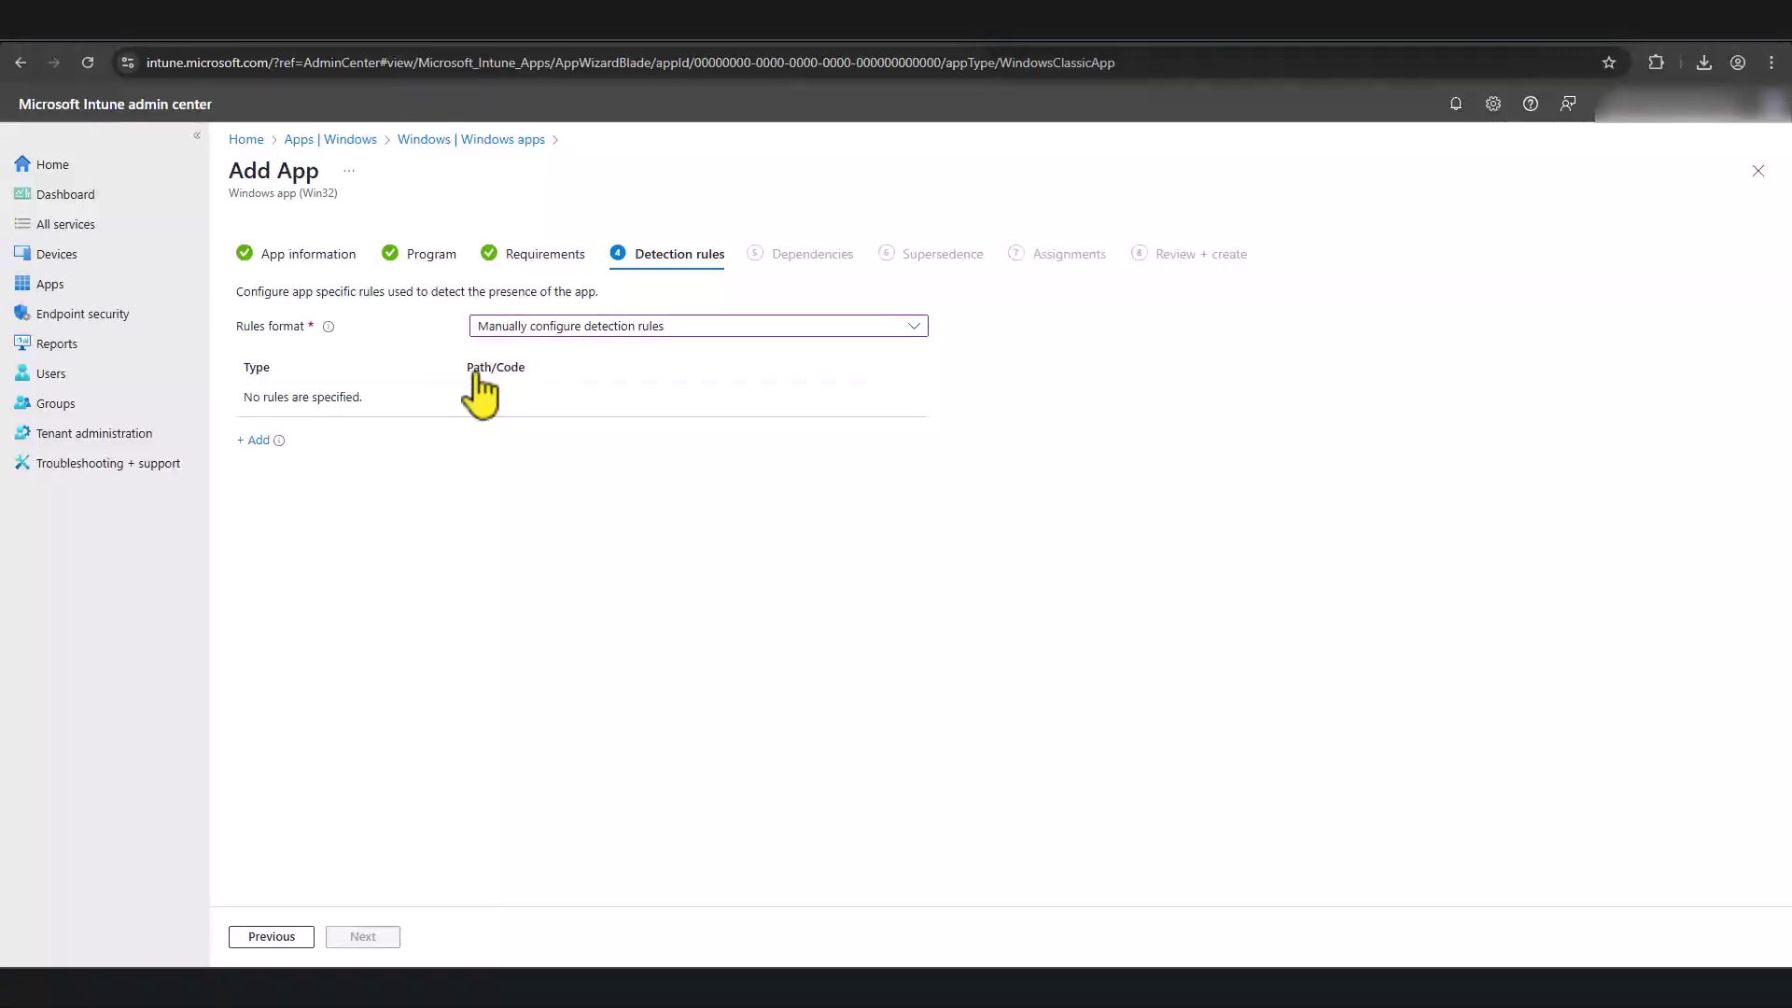
{"action": "left_click", "coordinate": [258, 440]}
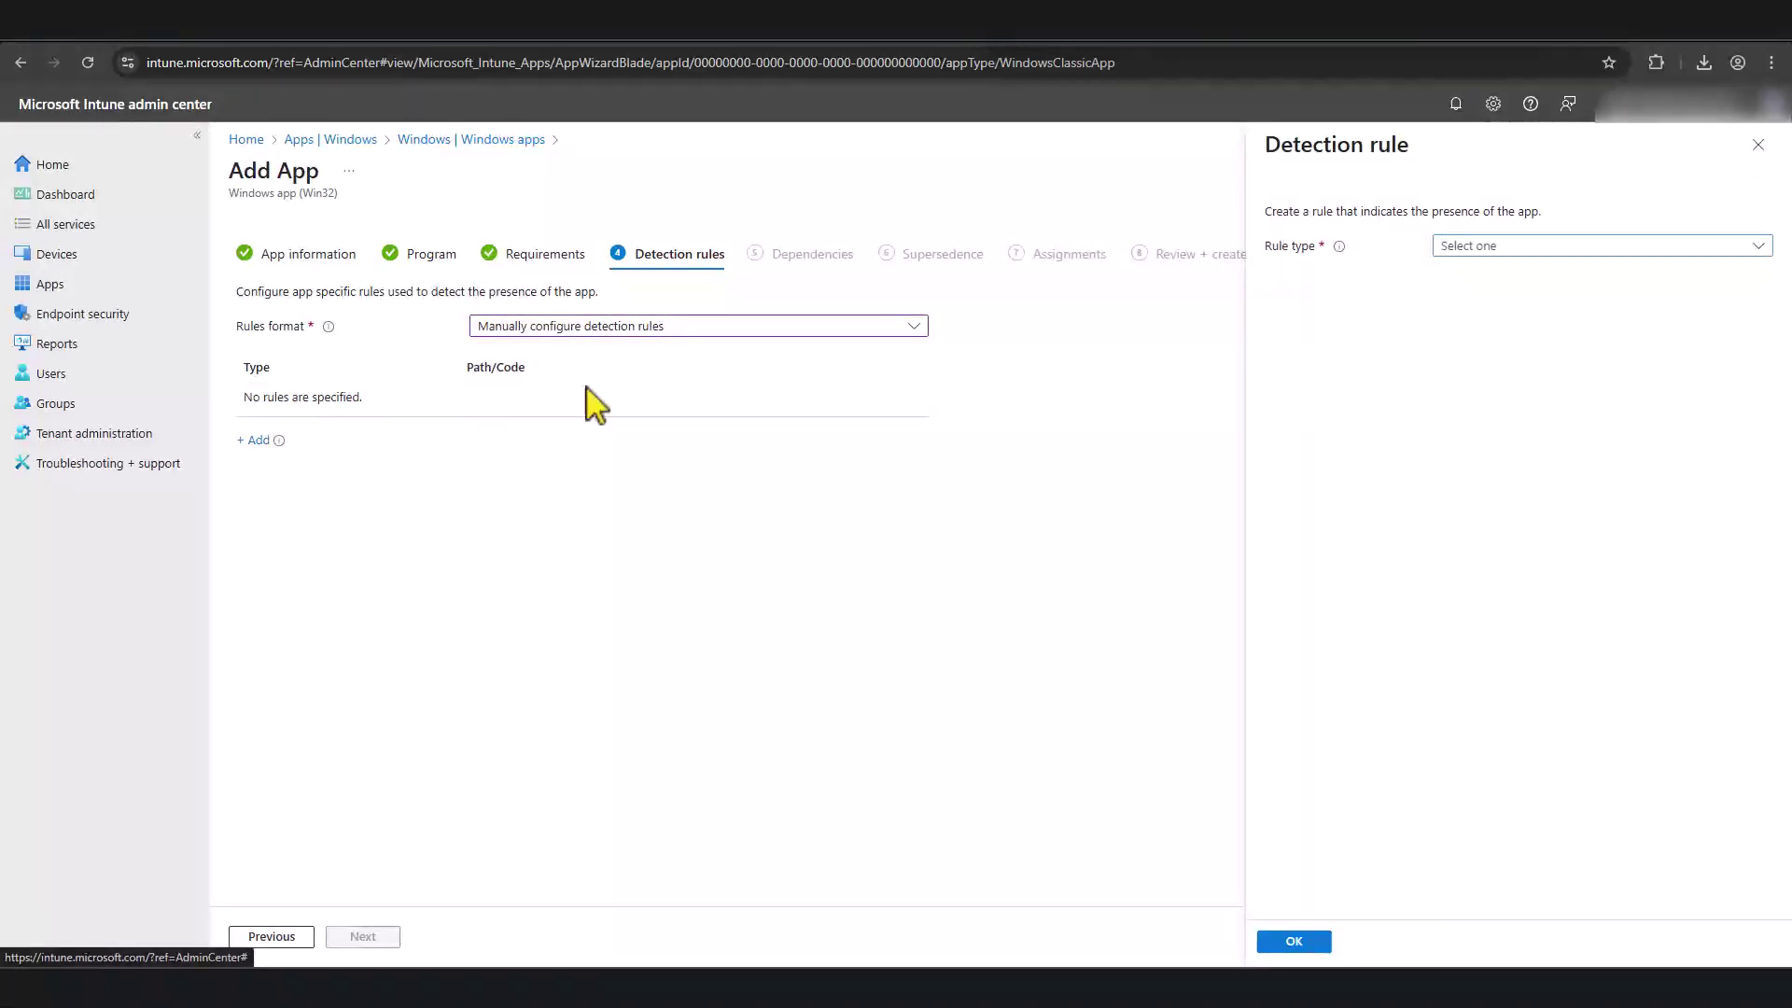
{"action": "left_click", "coordinate": [1465, 247]}
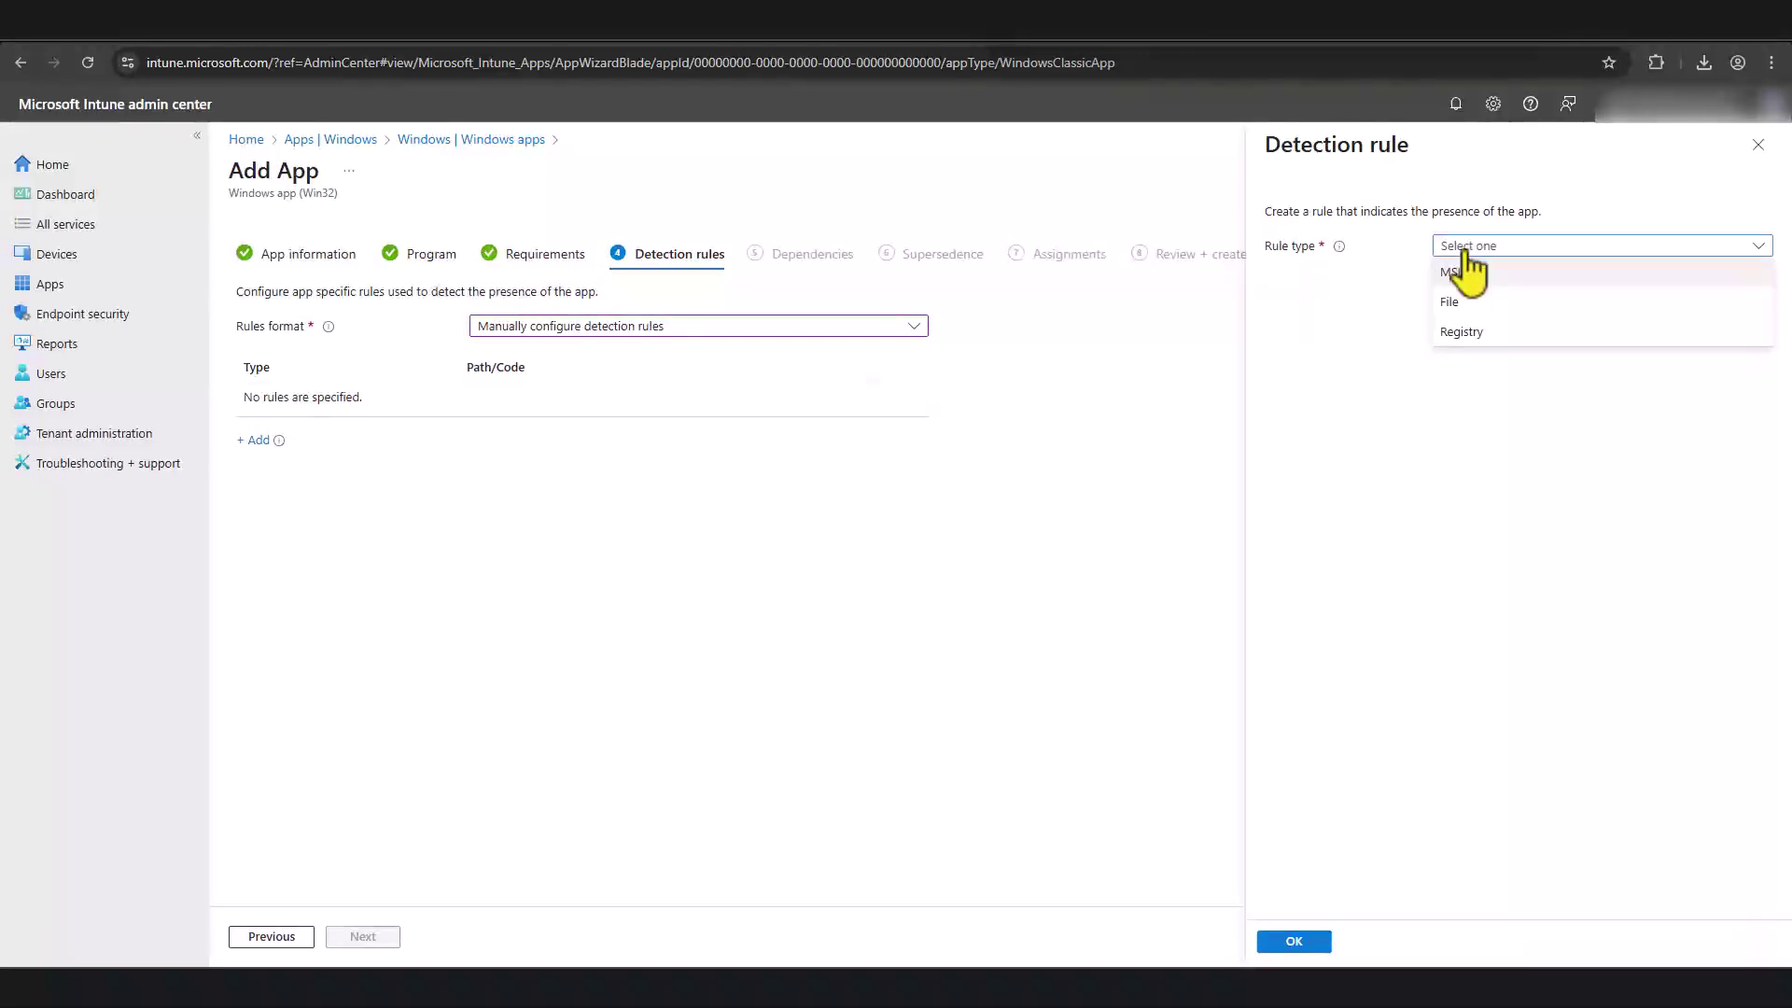
{"action": "left_click", "coordinate": [1456, 273]}
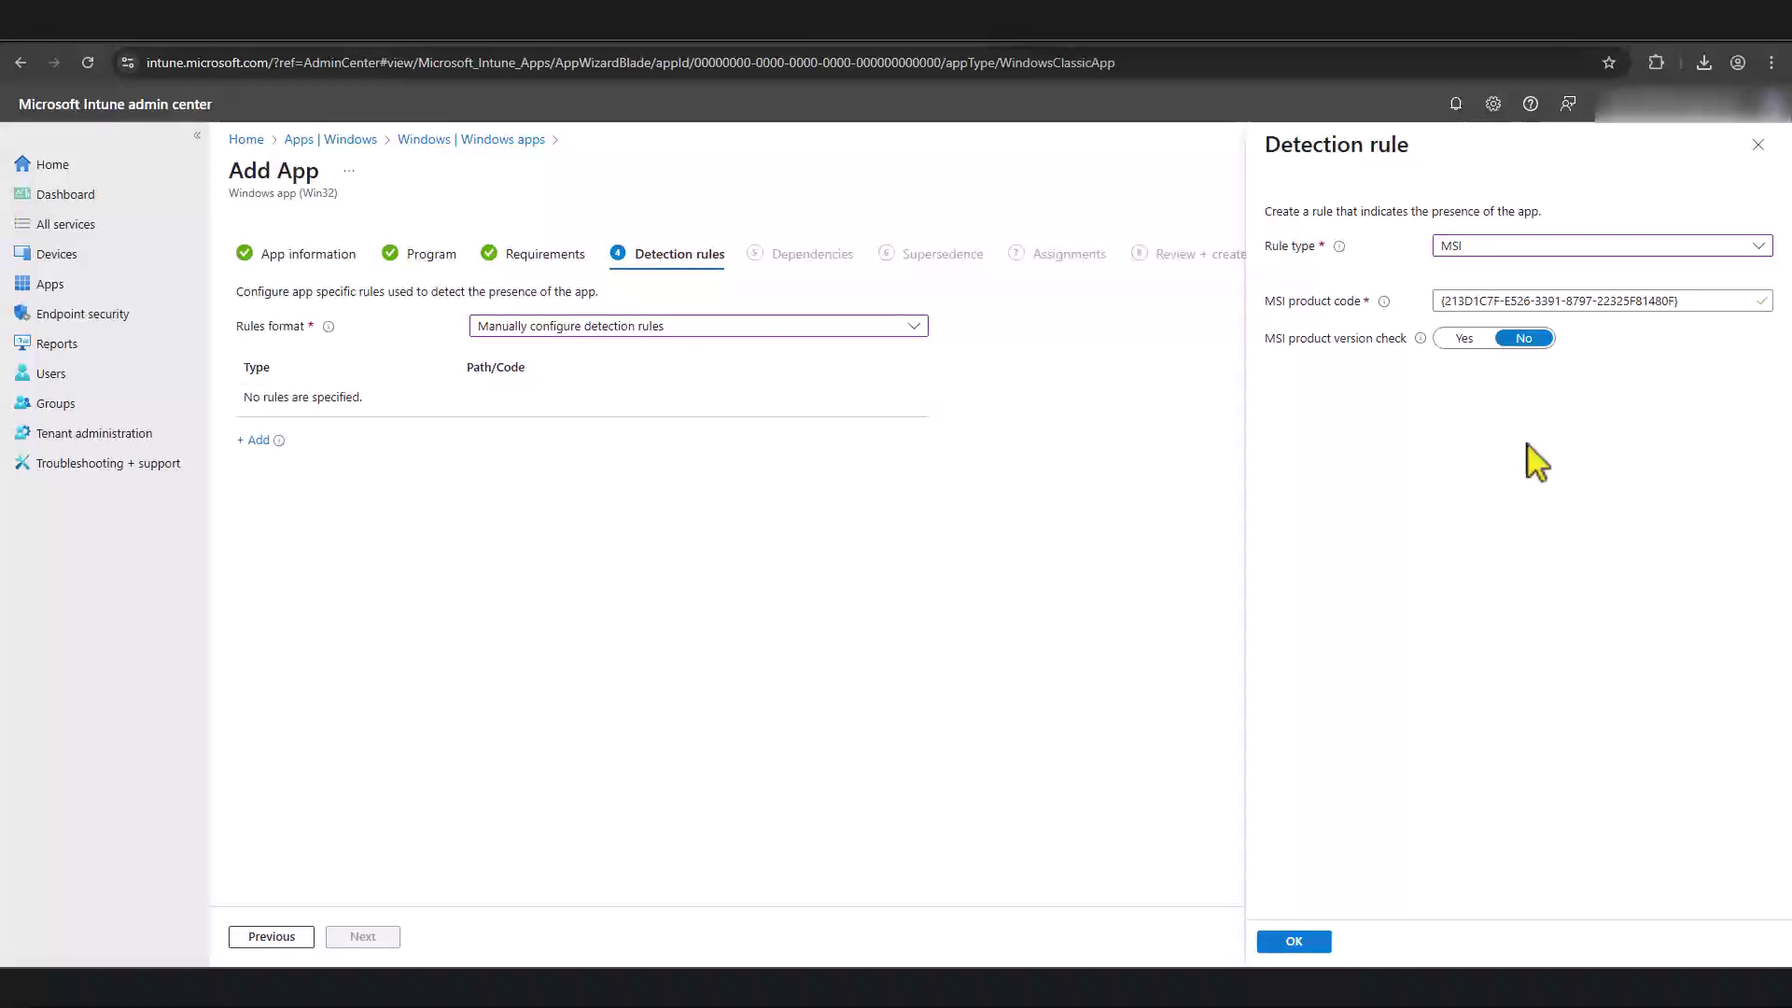
{"action": "left_click", "coordinate": [1311, 944]}
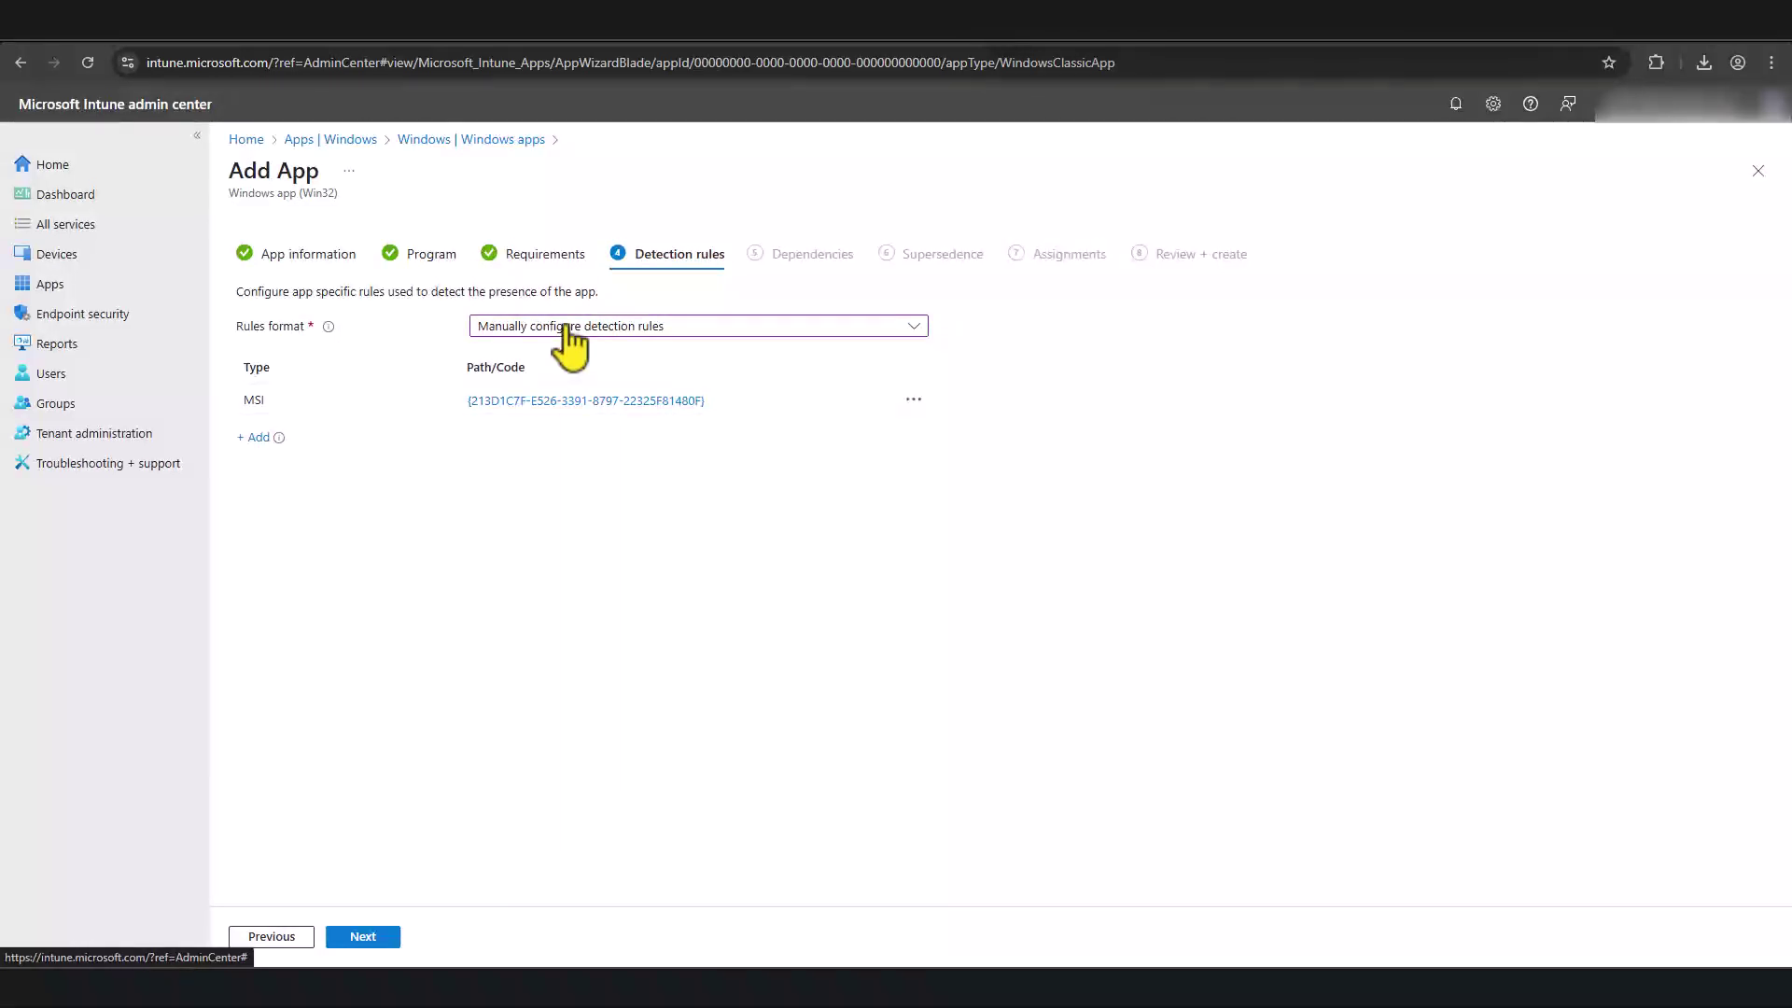
Step: Delete the existing MSI detection rule, leaving the rules format unchanged
{"action": "left_click", "coordinate": [667, 328]}
{"action": "left_click", "coordinate": [622, 353]}
{"action": "left_click", "coordinate": [914, 400]}
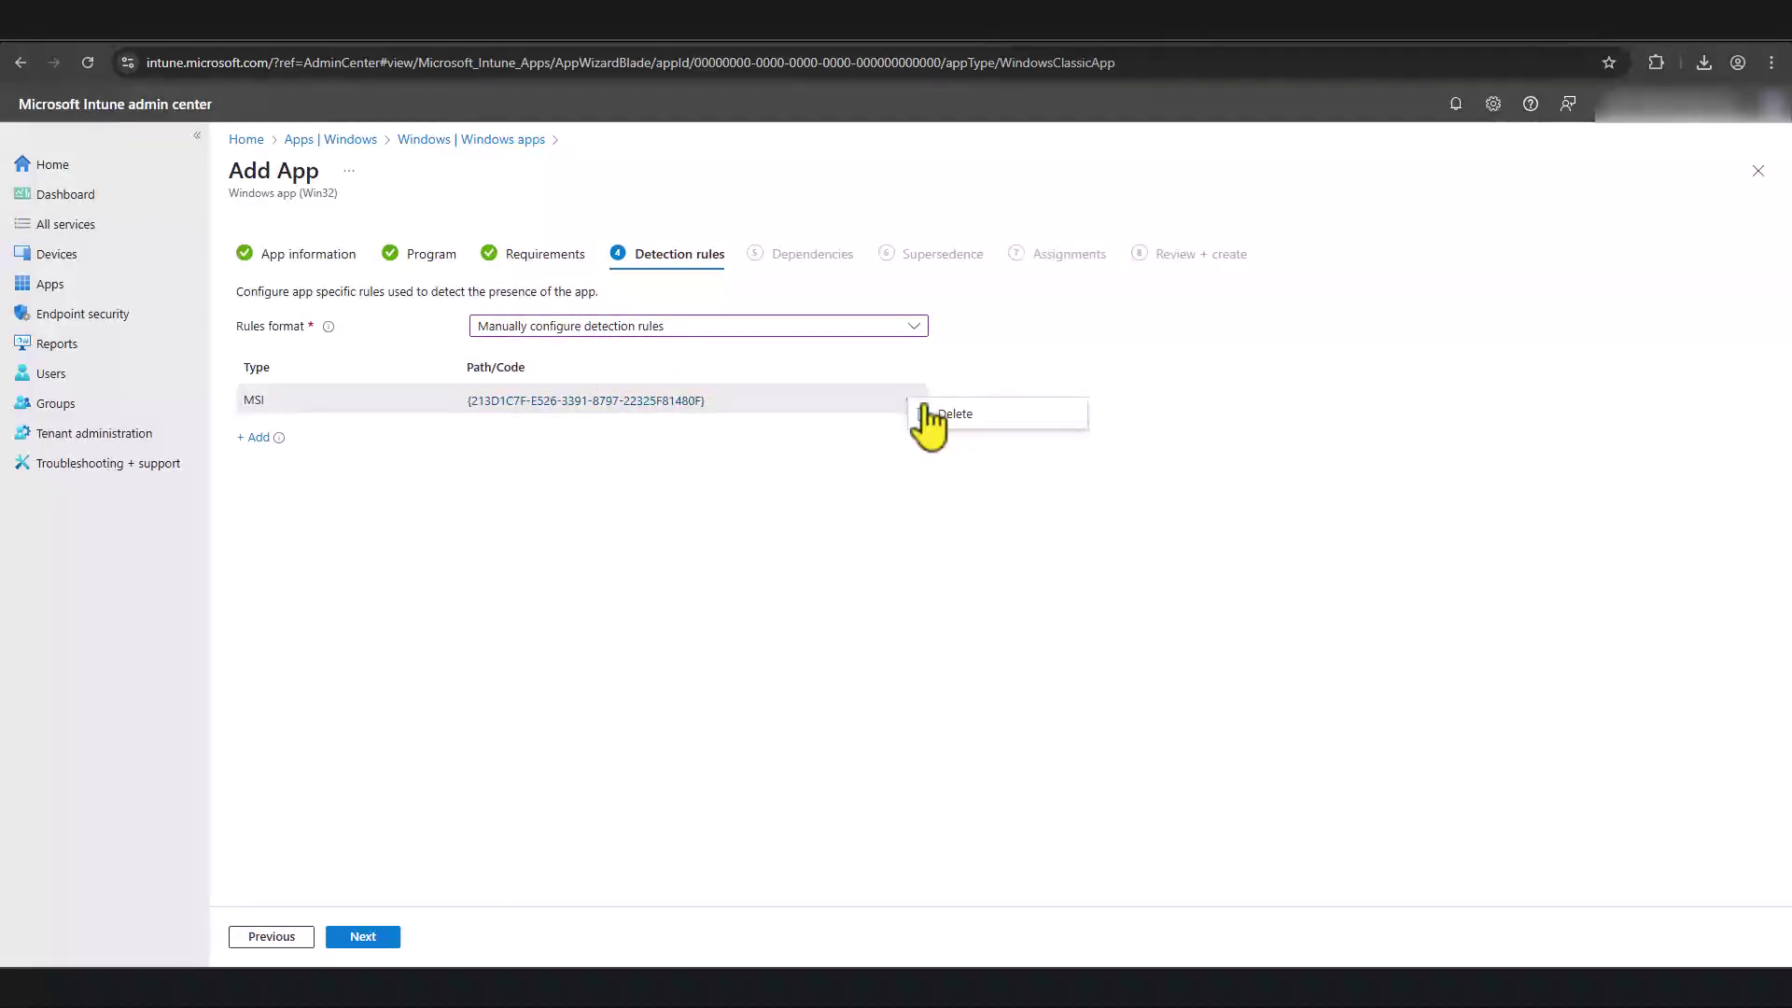
{"action": "left_click", "coordinate": [954, 413]}
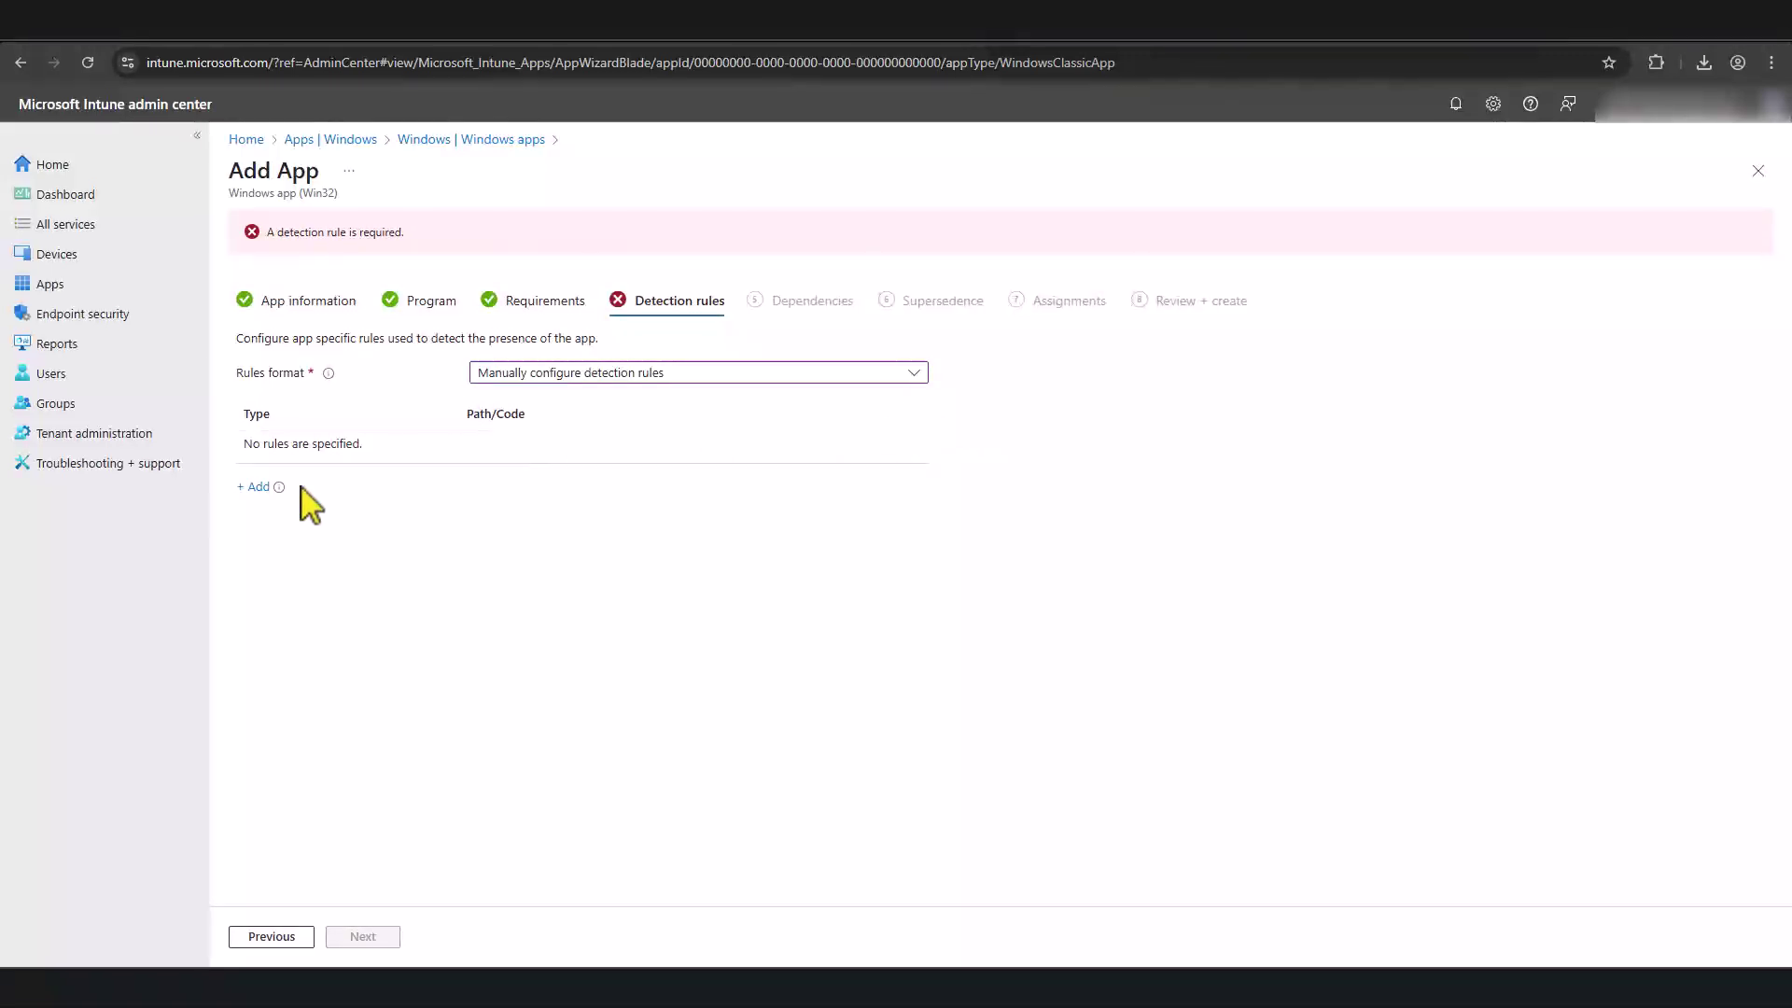
Step: Try a File detection rule using 'File or folder exists', then discard it unsaved
{"action": "left_click", "coordinate": [254, 486]}
{"action": "left_click", "coordinate": [1464, 245]}
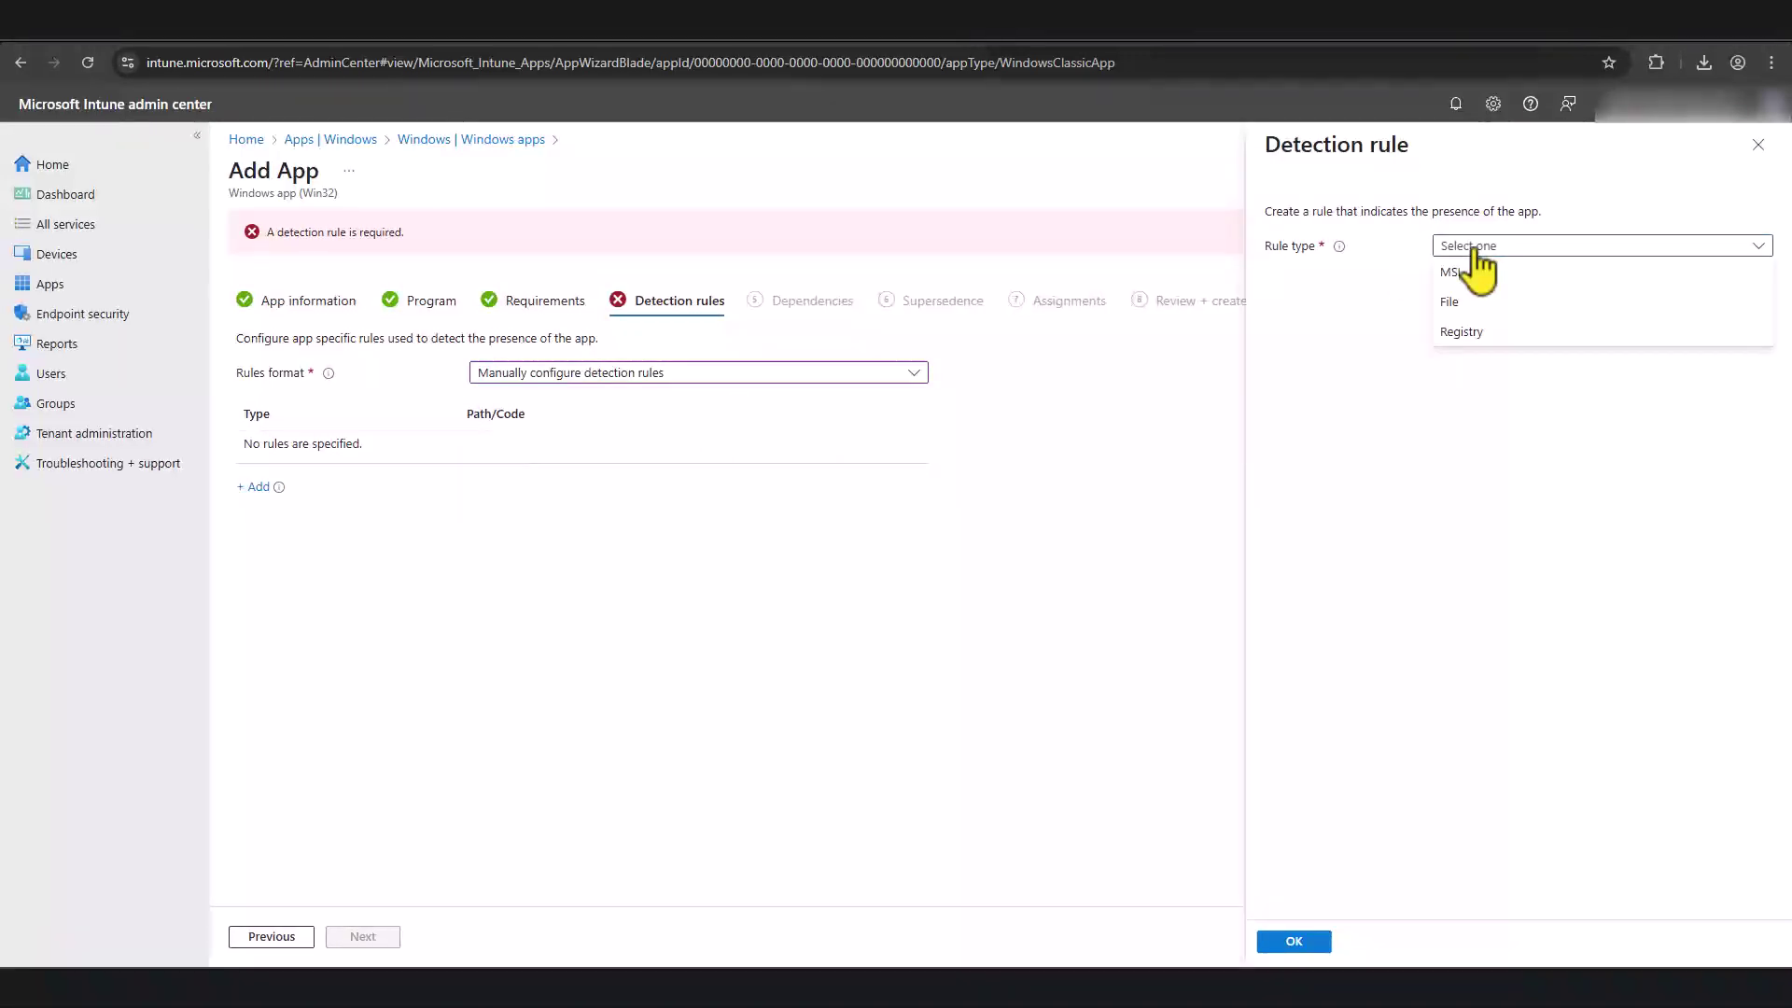
{"action": "left_click", "coordinate": [1452, 303]}
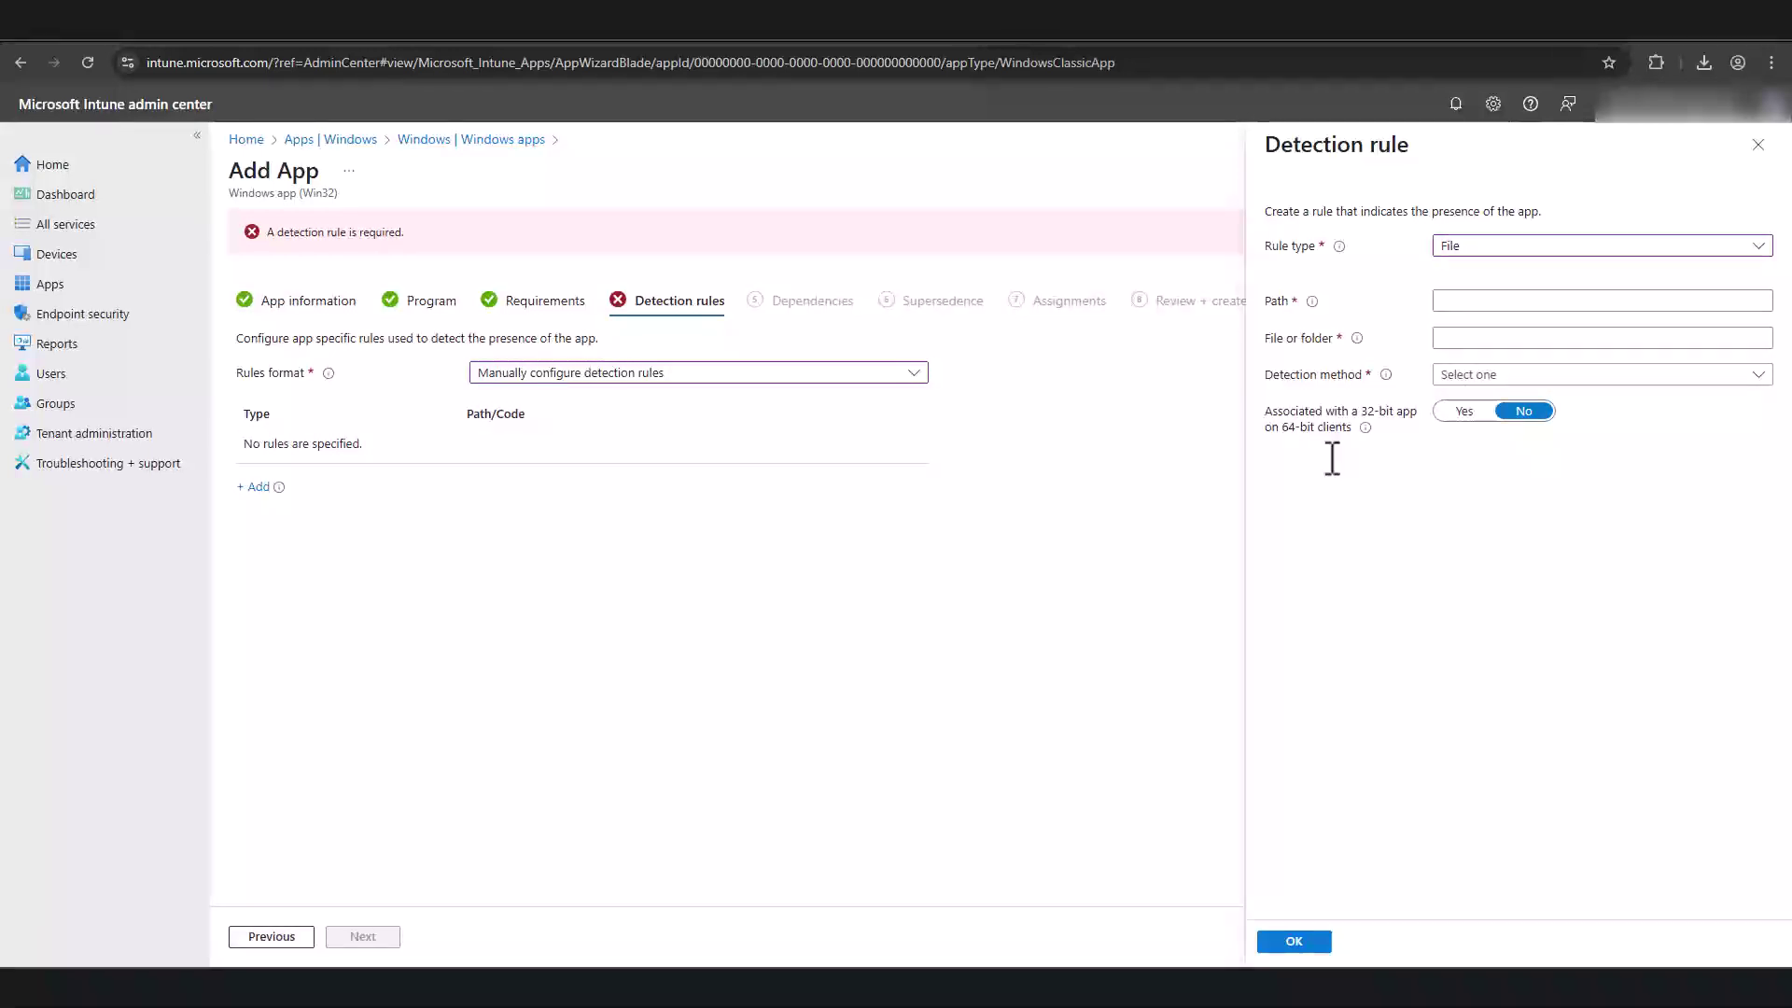
{"action": "left_click", "coordinate": [1611, 376]}
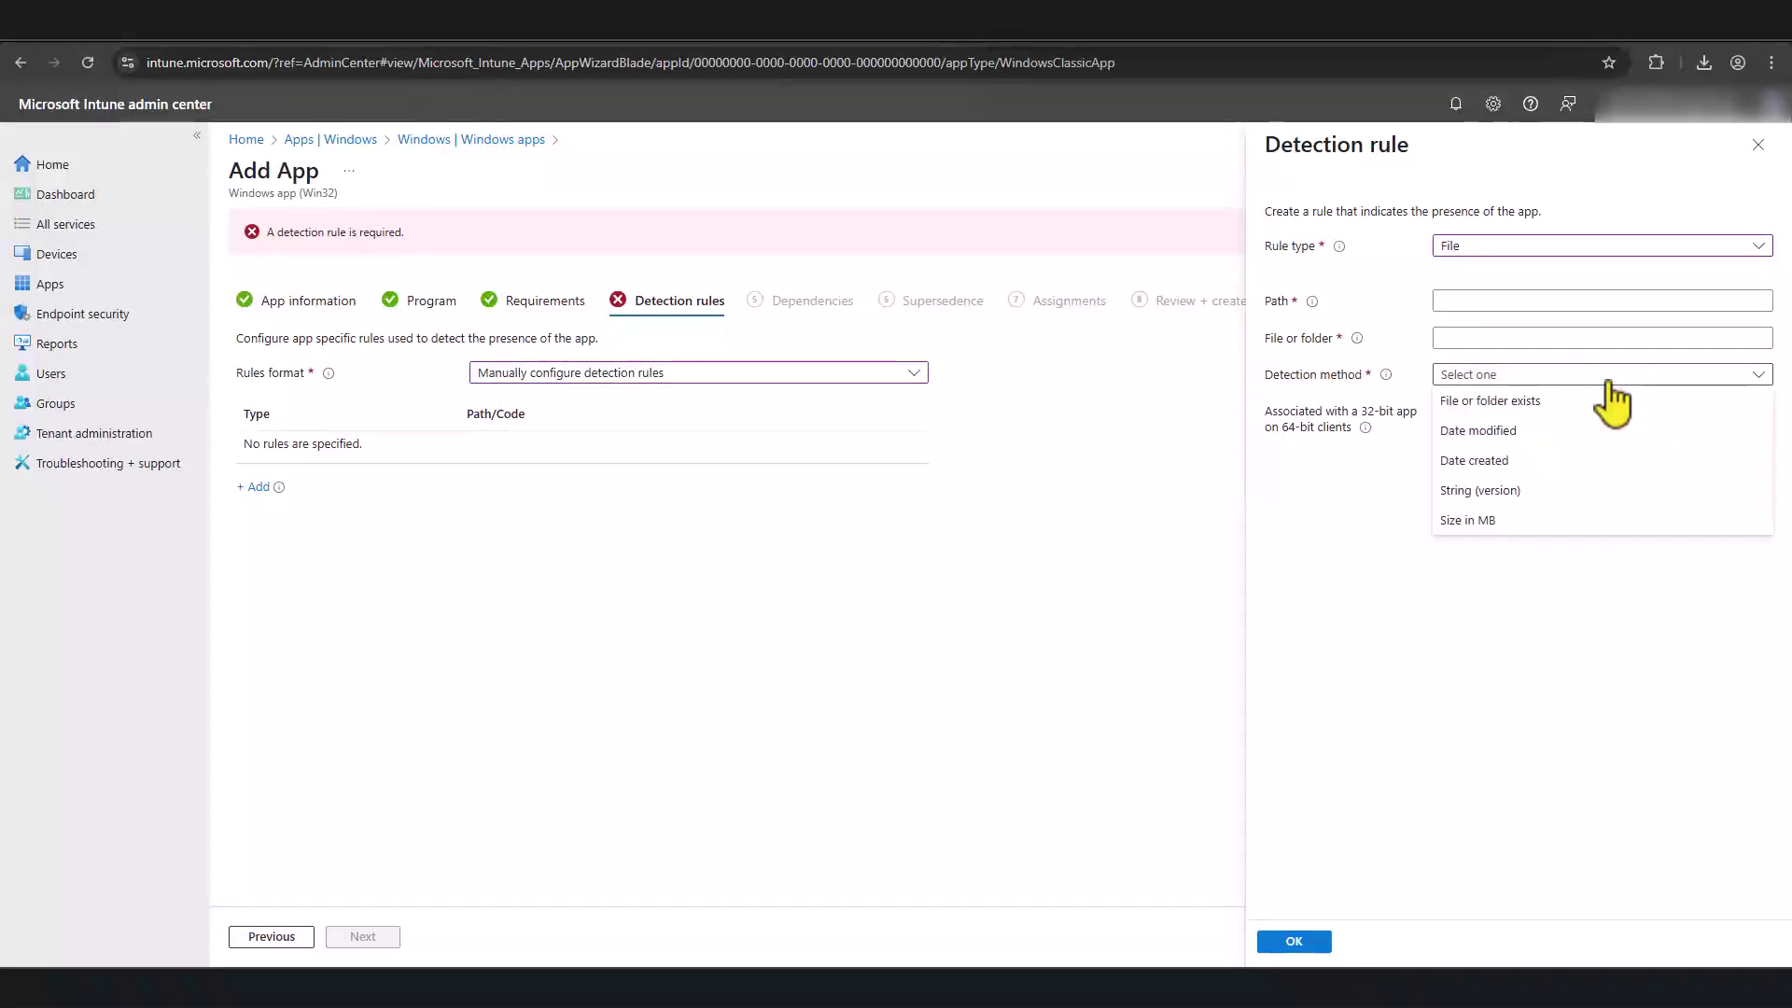
{"action": "left_click", "coordinate": [1488, 409]}
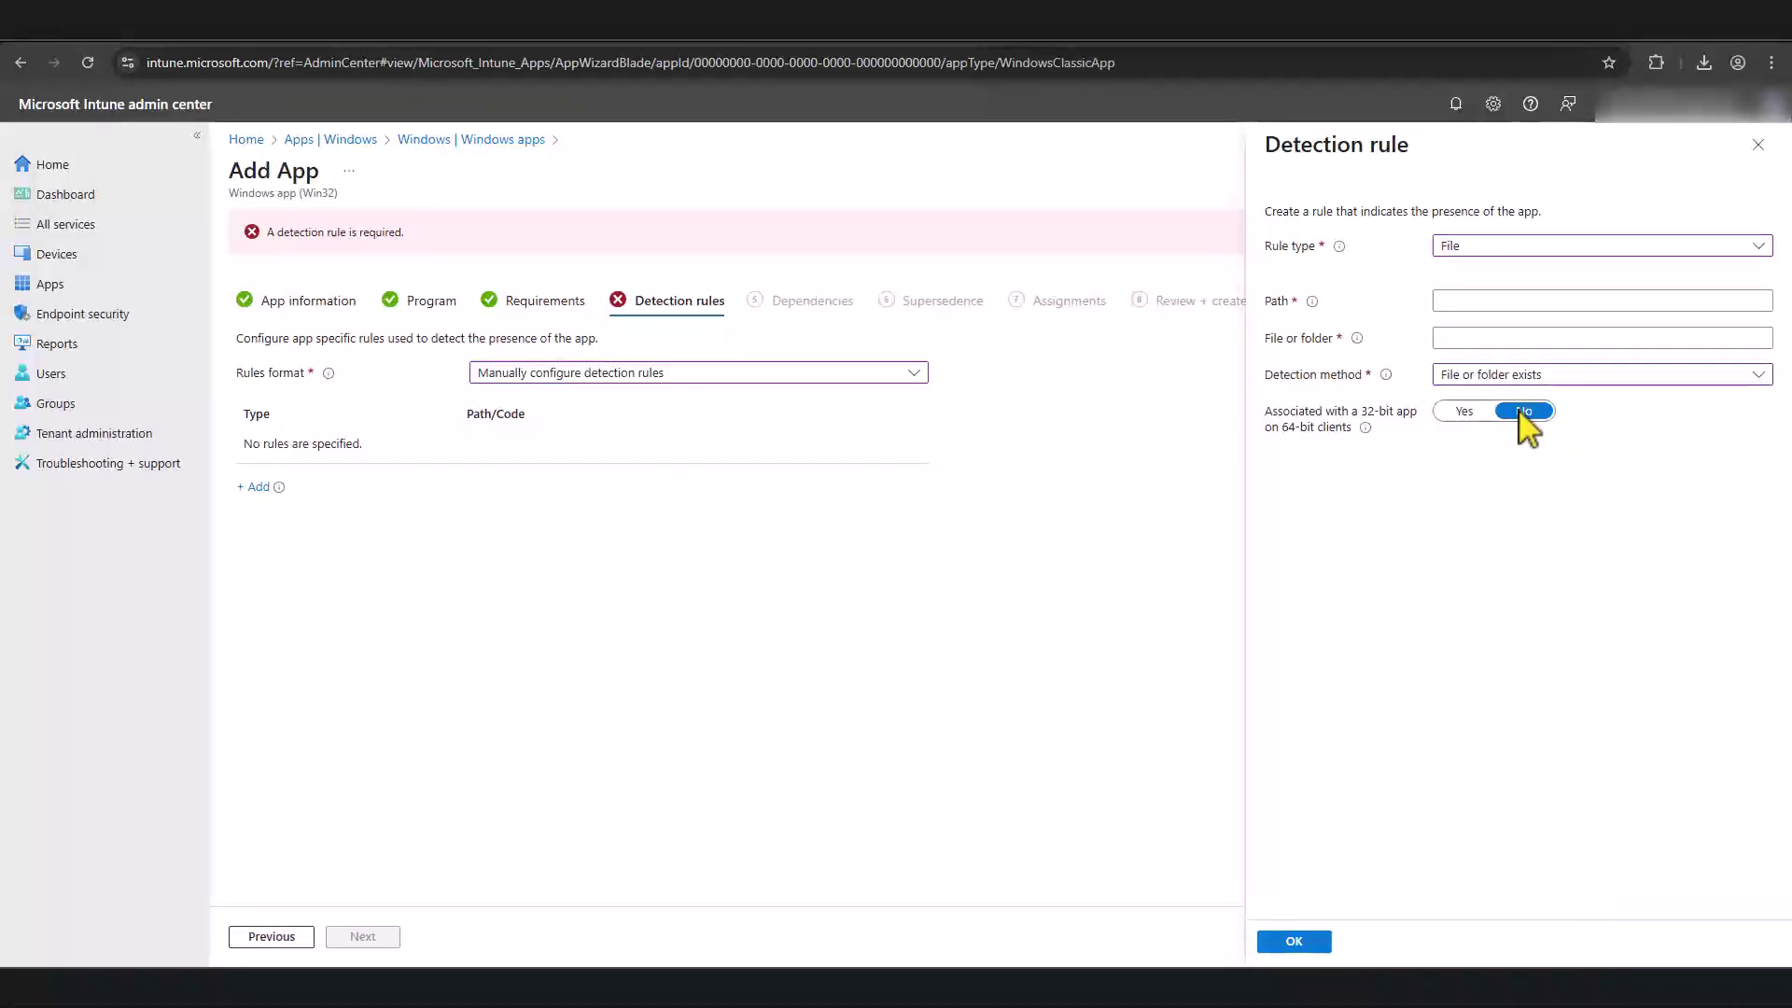
{"action": "left_click", "coordinate": [1588, 379]}
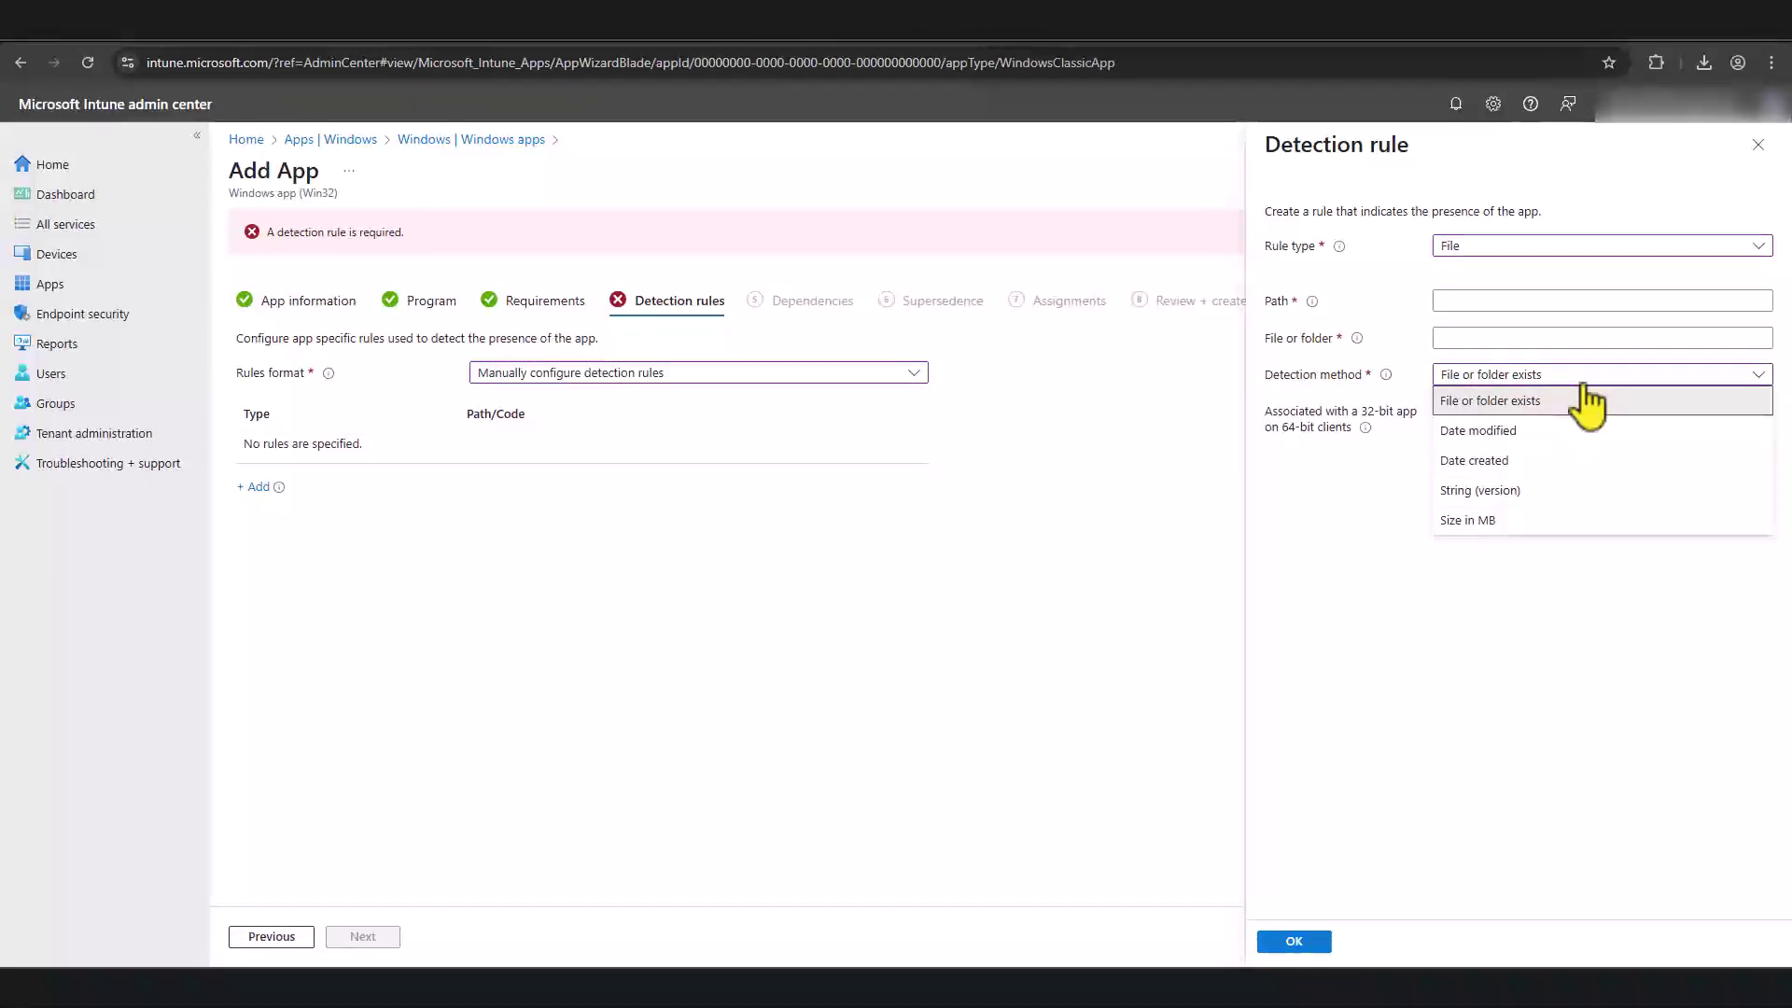
{"action": "left_click", "coordinate": [1386, 507]}
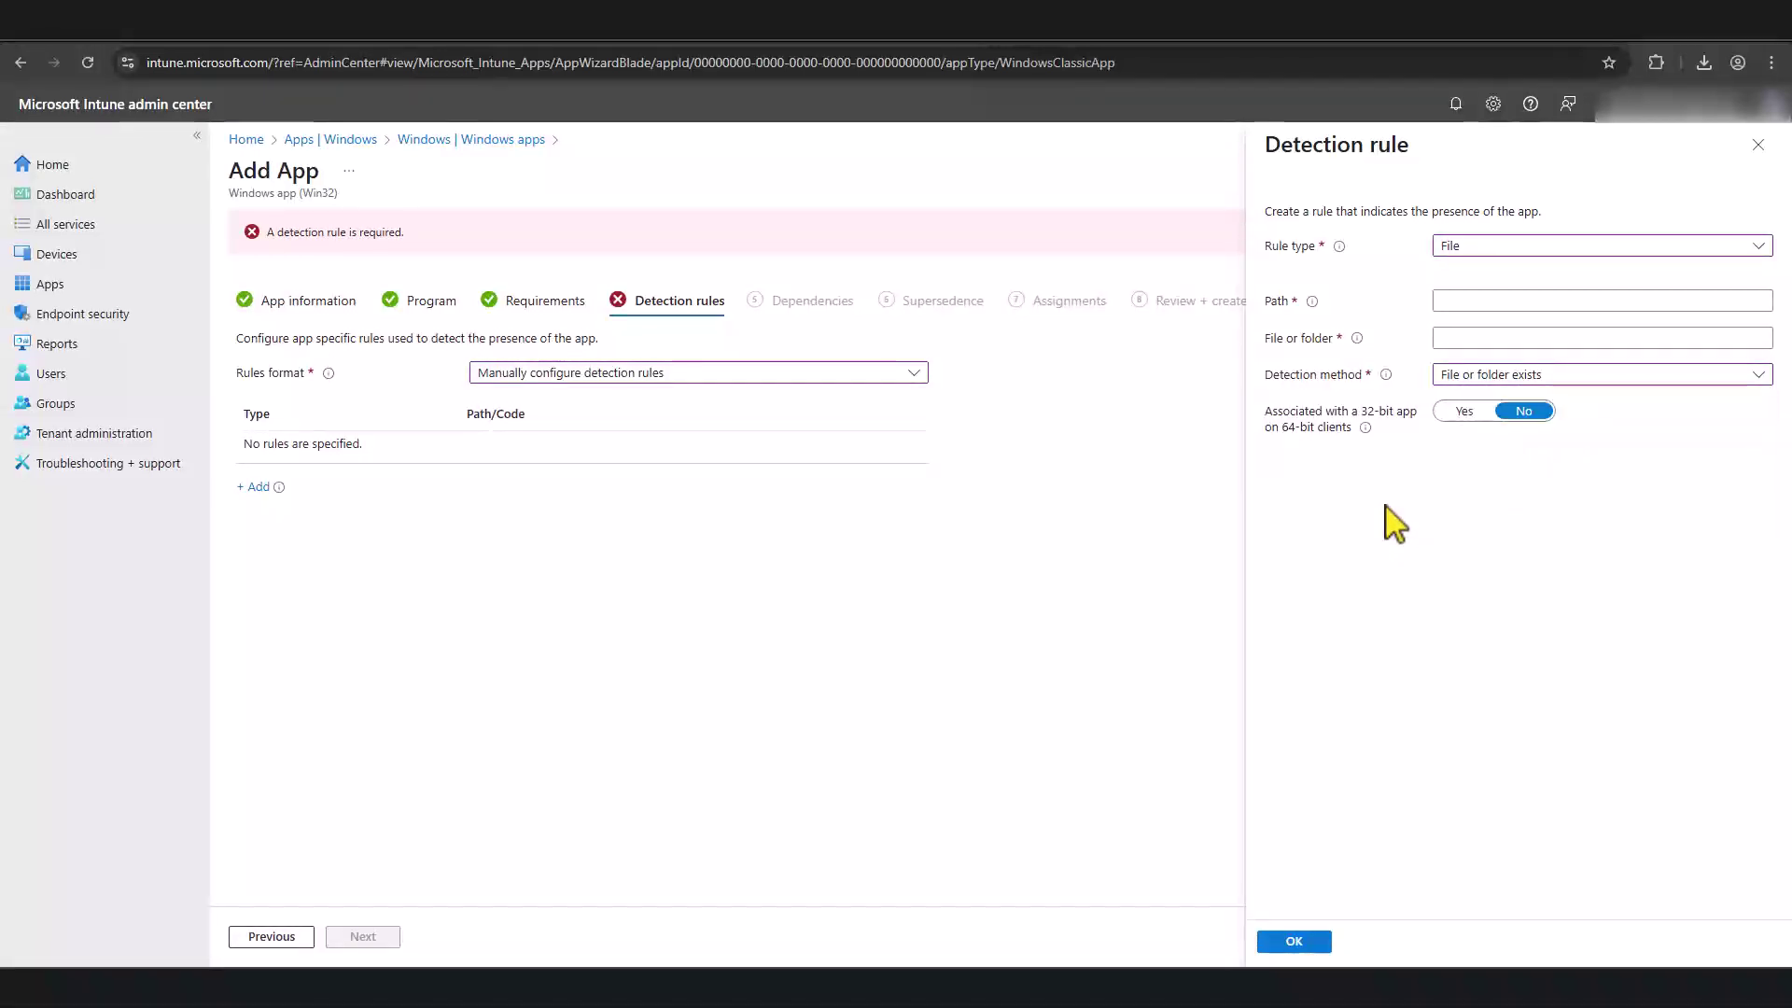
{"action": "left_click", "coordinate": [1297, 943]}
{"action": "left_click", "coordinate": [1758, 144]}
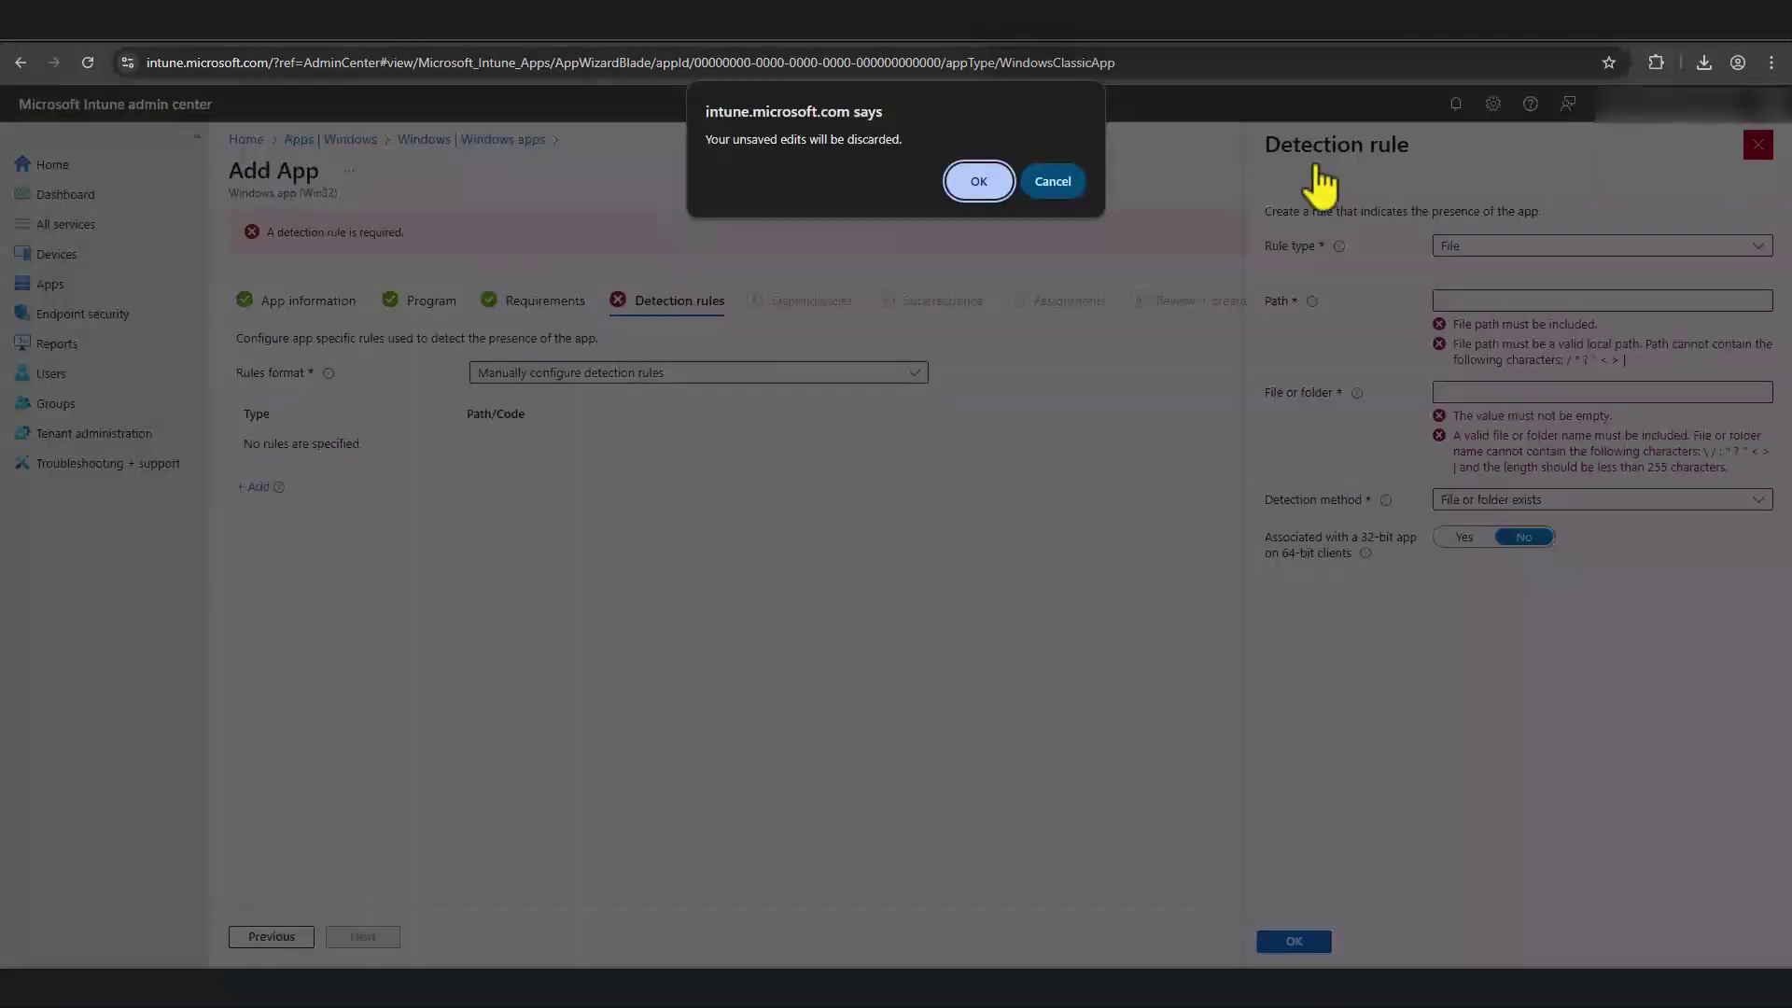
{"action": "left_click", "coordinate": [977, 179]}
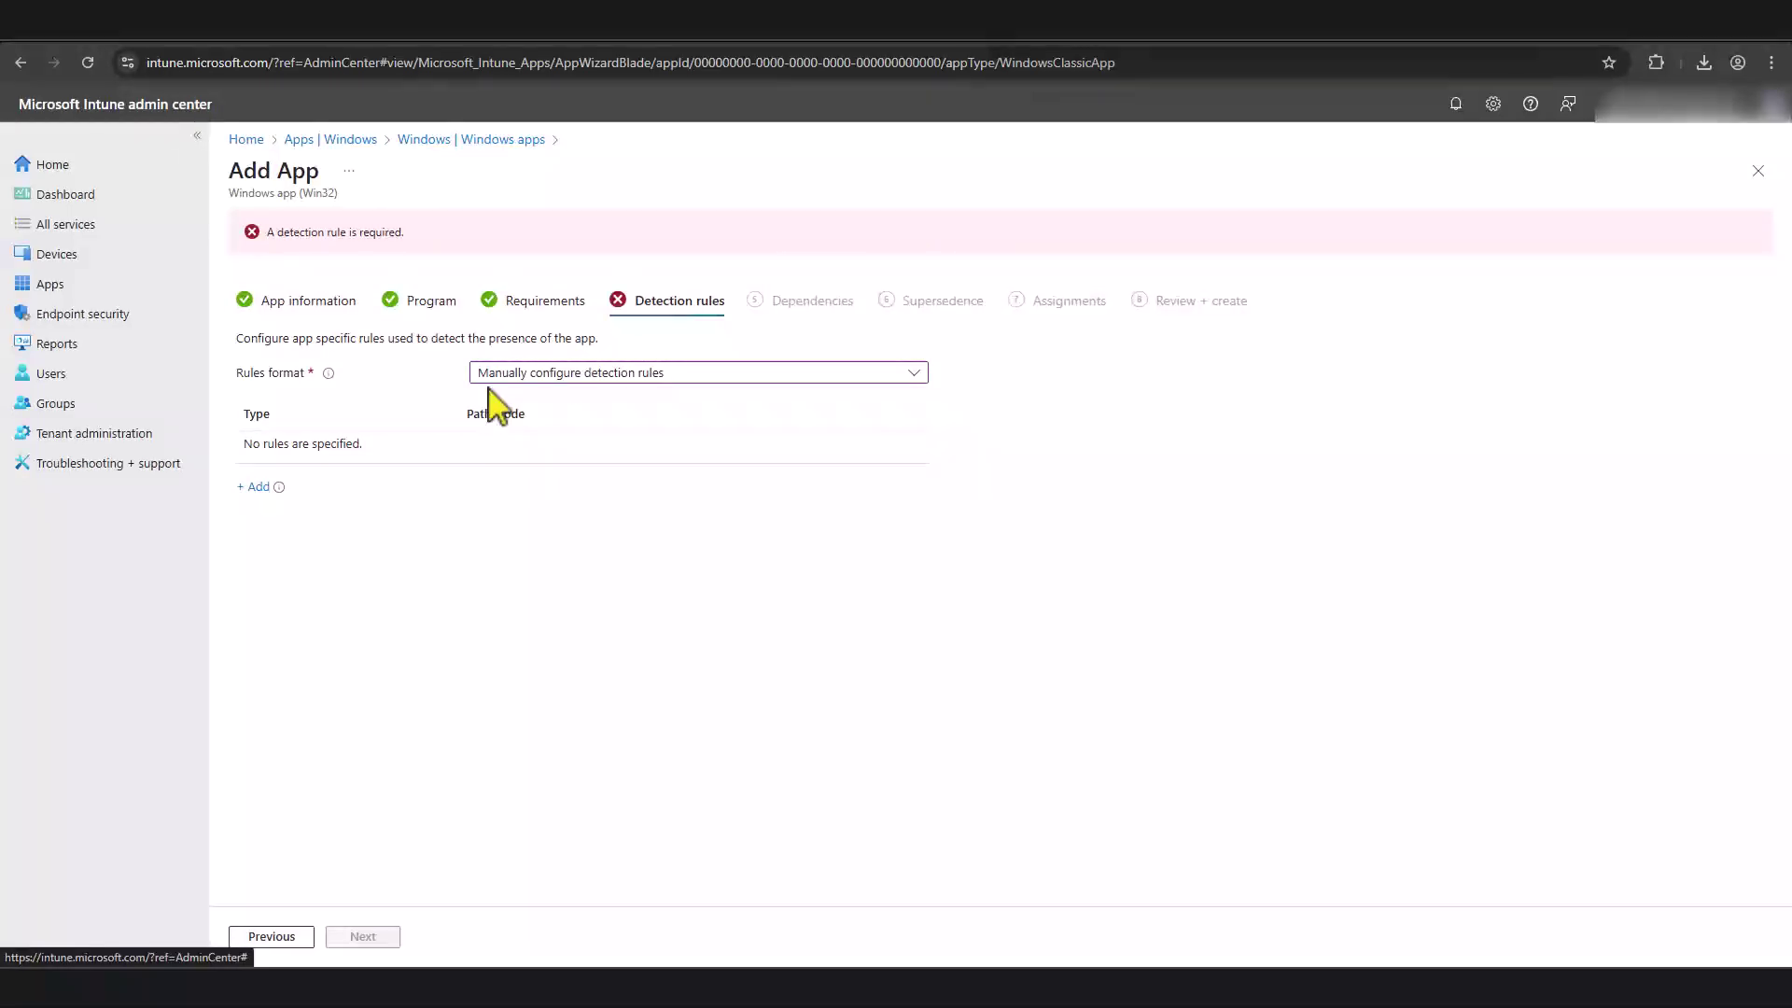
Step: Add an MSI detection rule with the auto-filled Chrome product code
{"action": "left_click", "coordinate": [254, 486]}
{"action": "left_click", "coordinate": [1472, 247]}
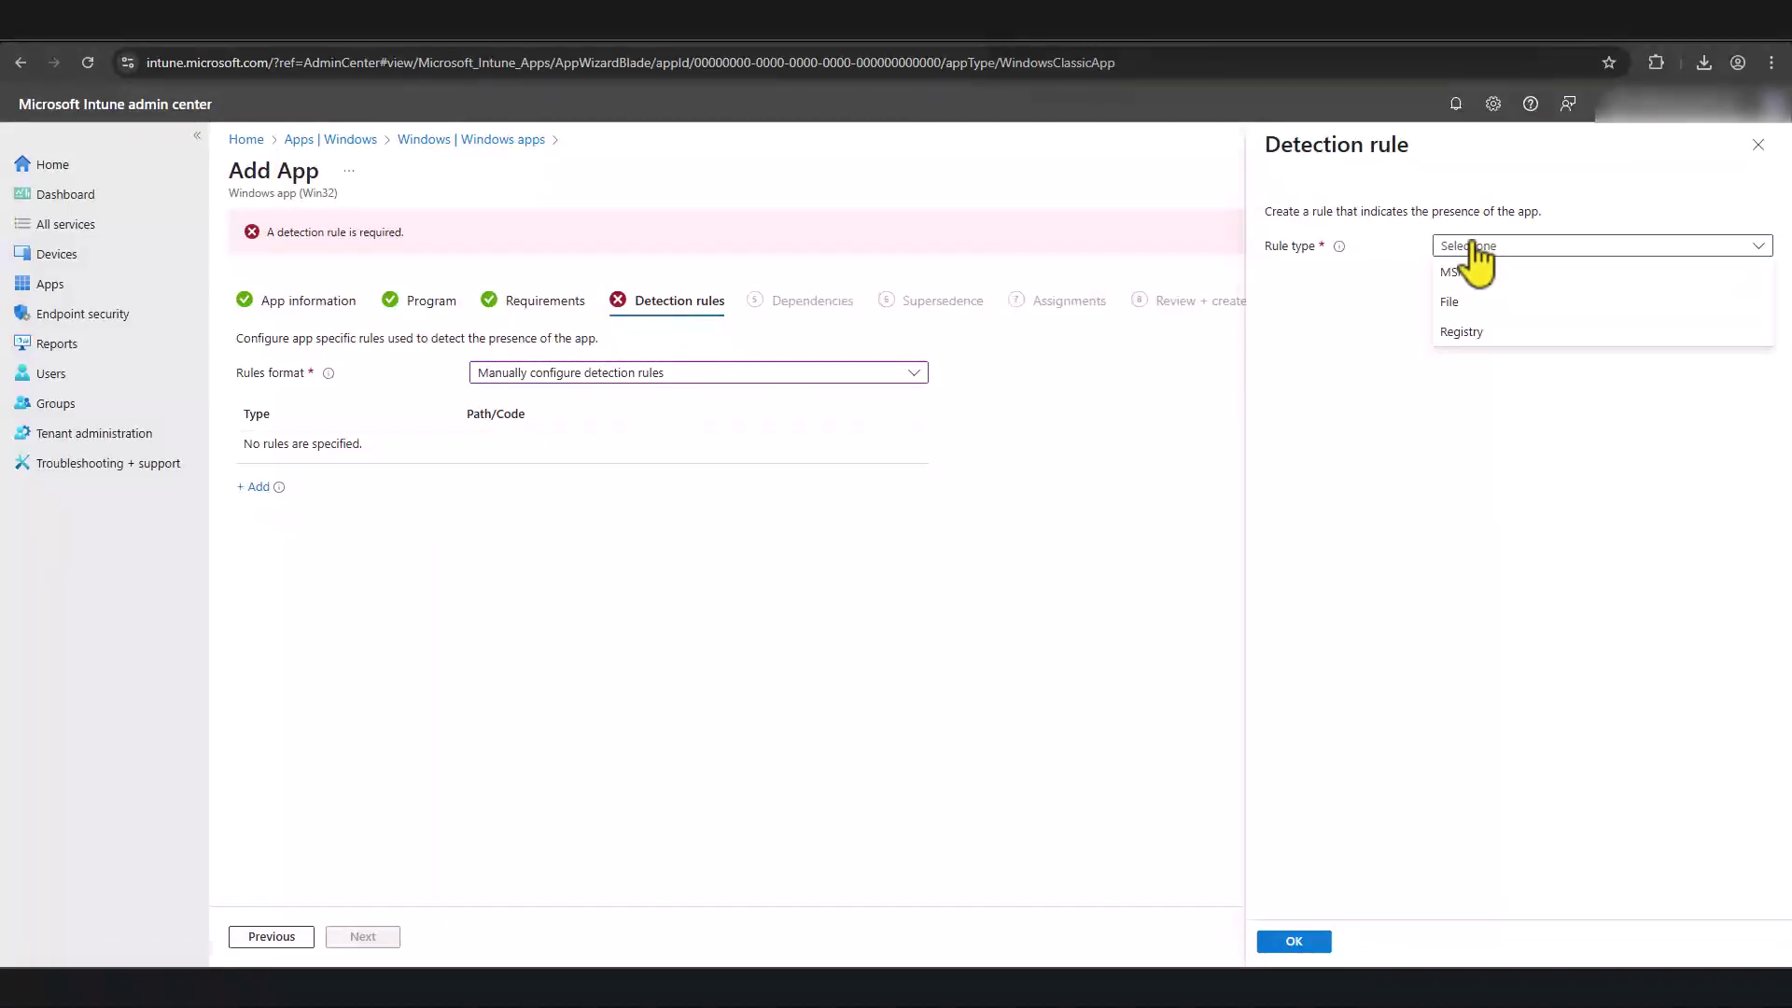
{"action": "left_click", "coordinate": [1463, 272]}
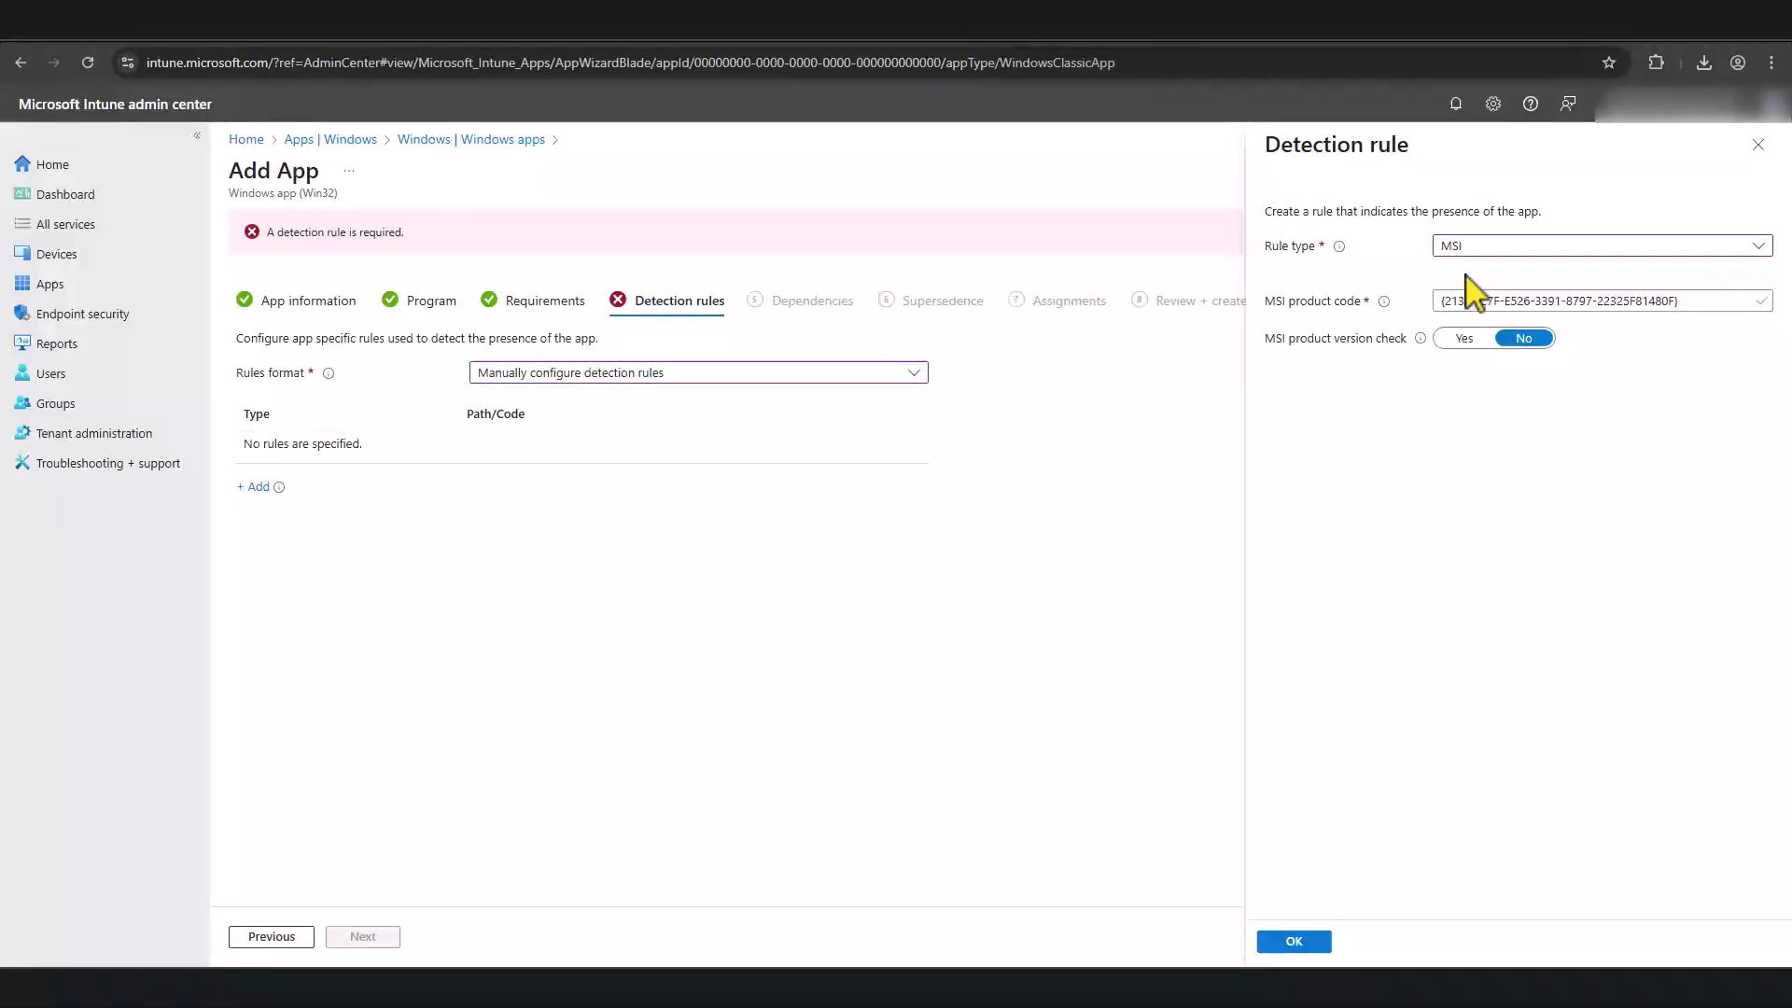
{"action": "left_click", "coordinate": [1305, 928]}
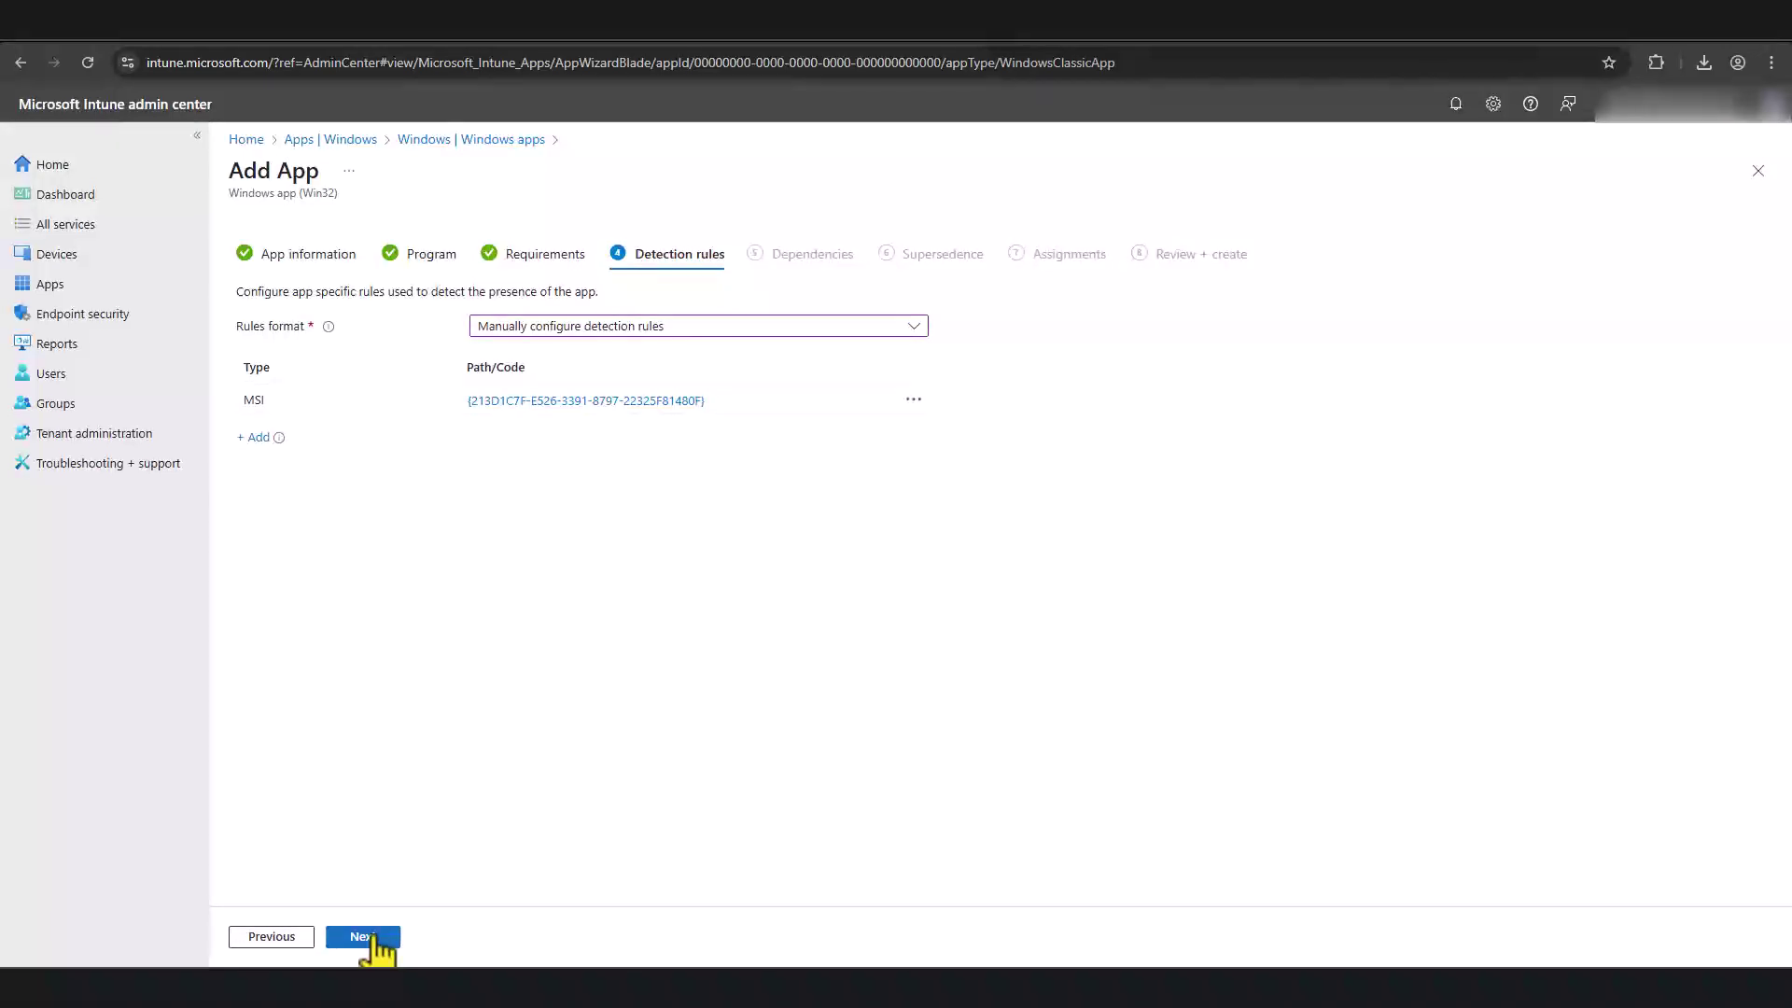
Step: Advance past Detection rules and Dependencies without adding any dependencies
{"action": "left_click", "coordinate": [364, 937]}
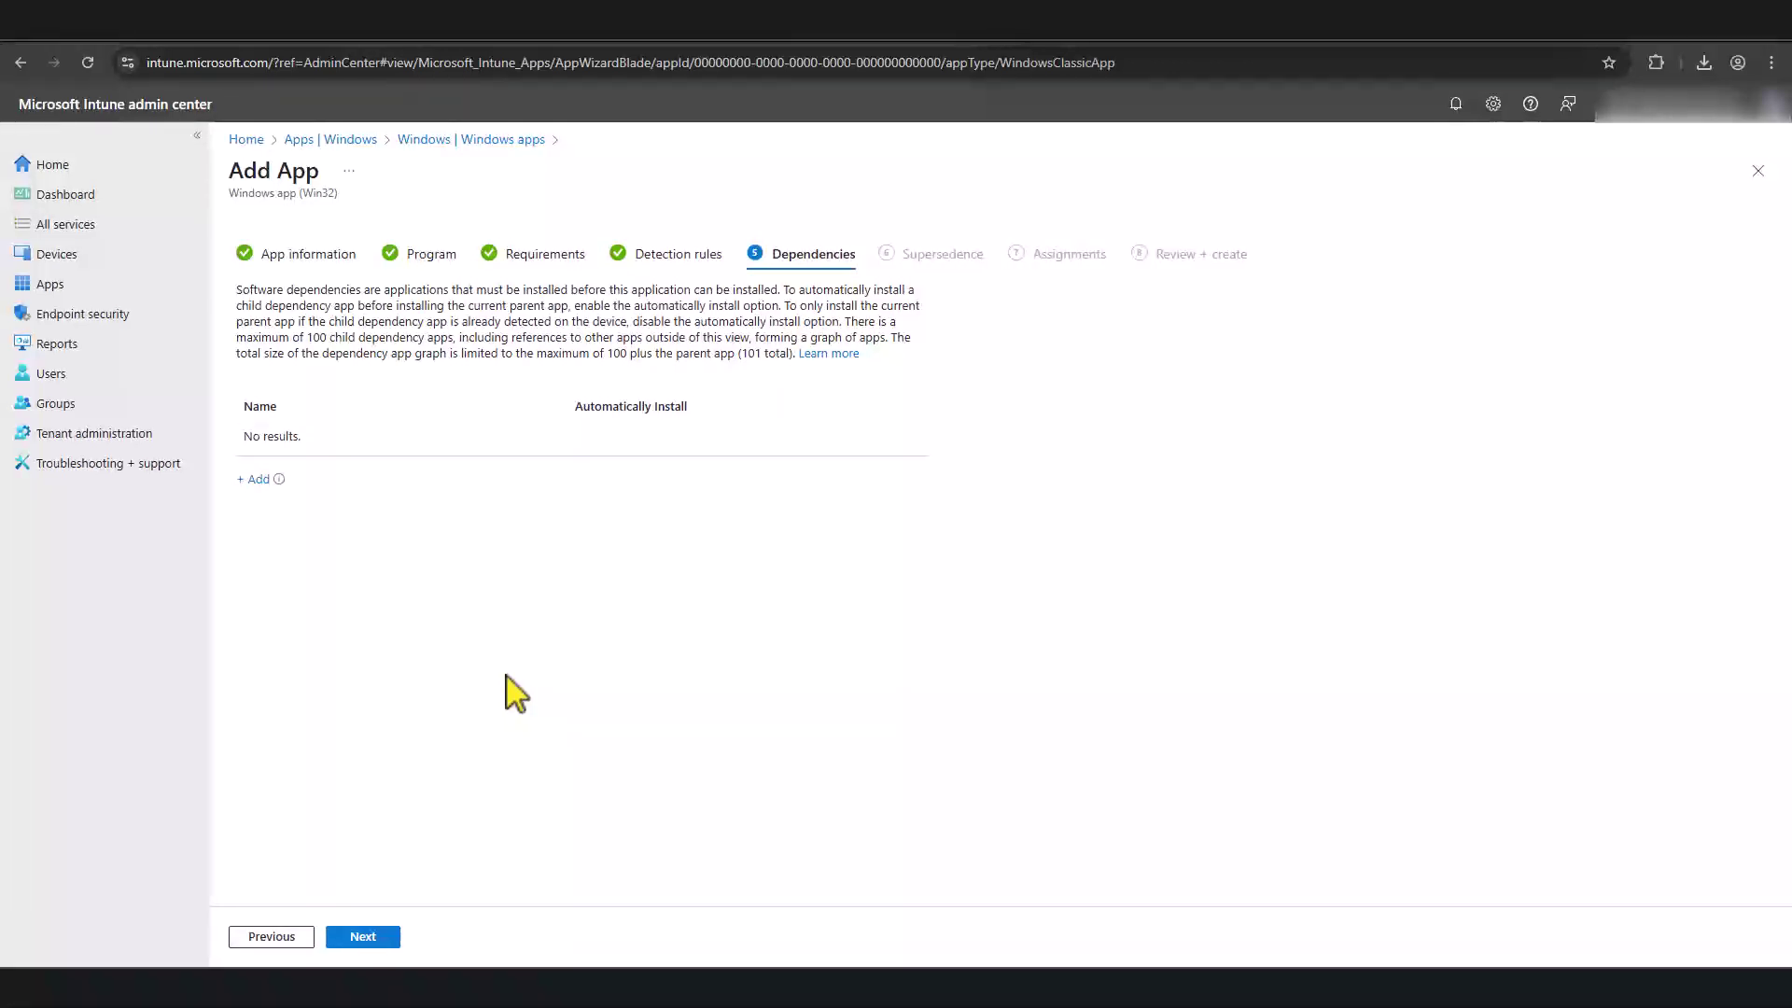
{"action": "left_click", "coordinate": [368, 938]}
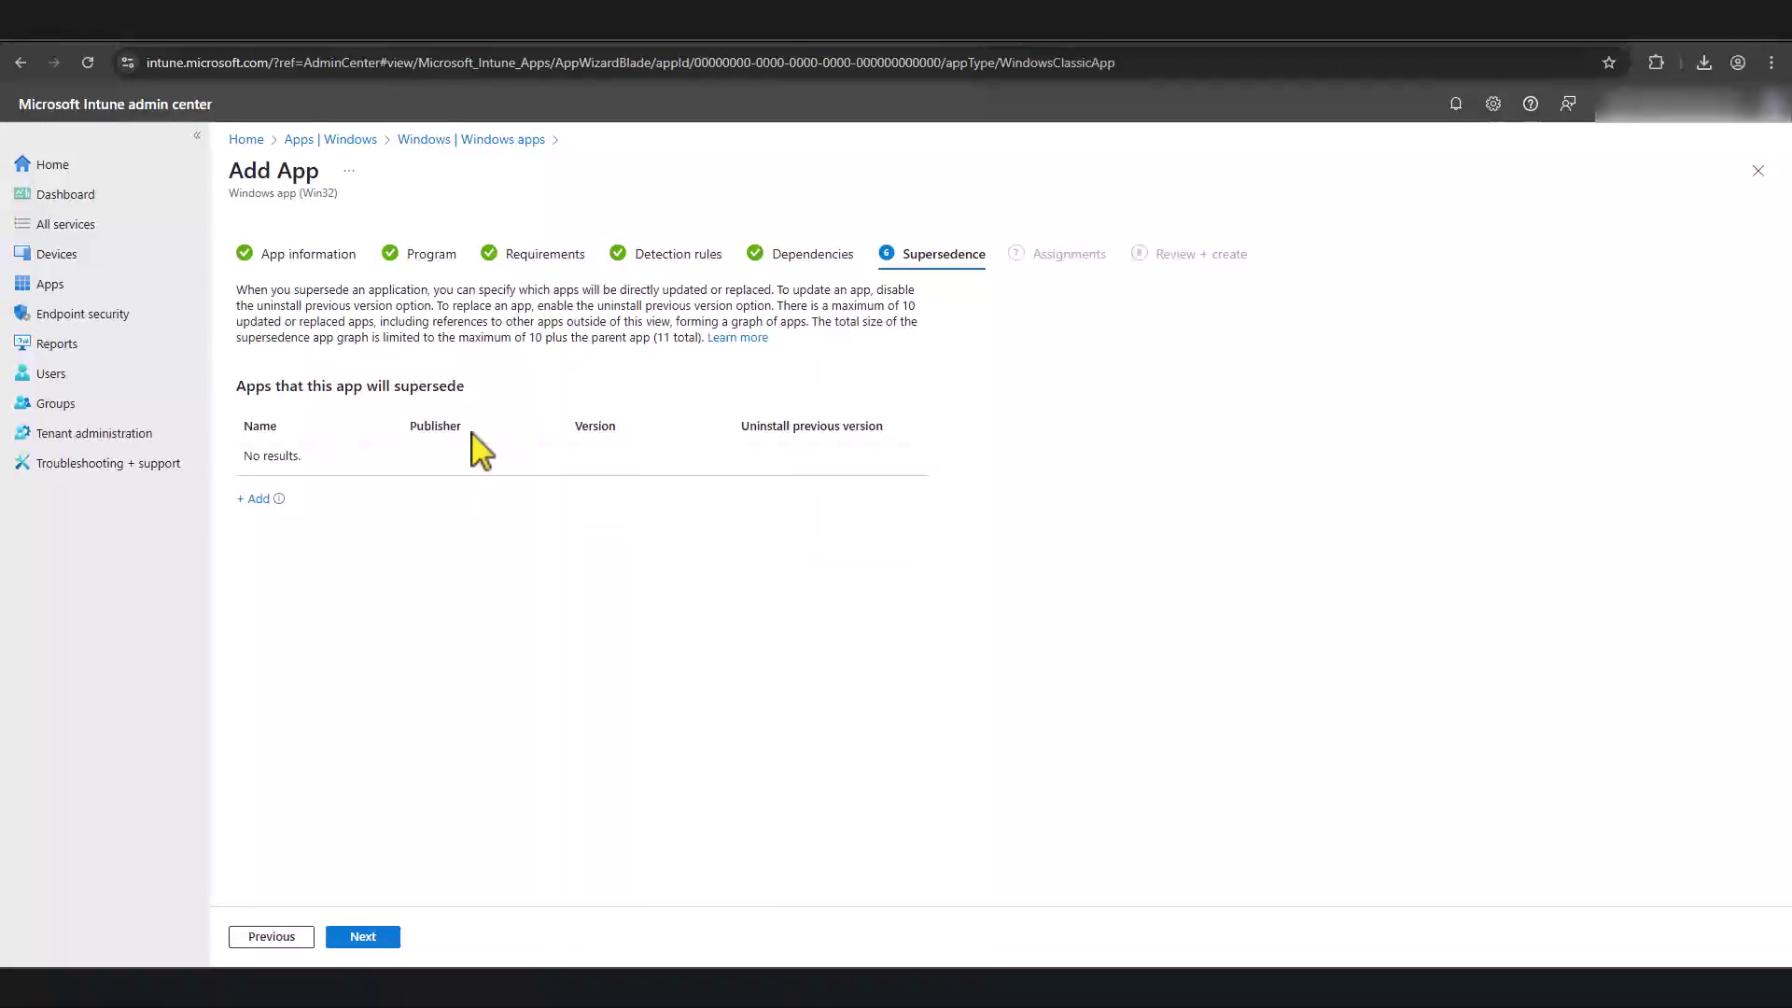
Step: Add All devices as a Required assignment and open its assignment settings
{"action": "left_click", "coordinate": [366, 940]}
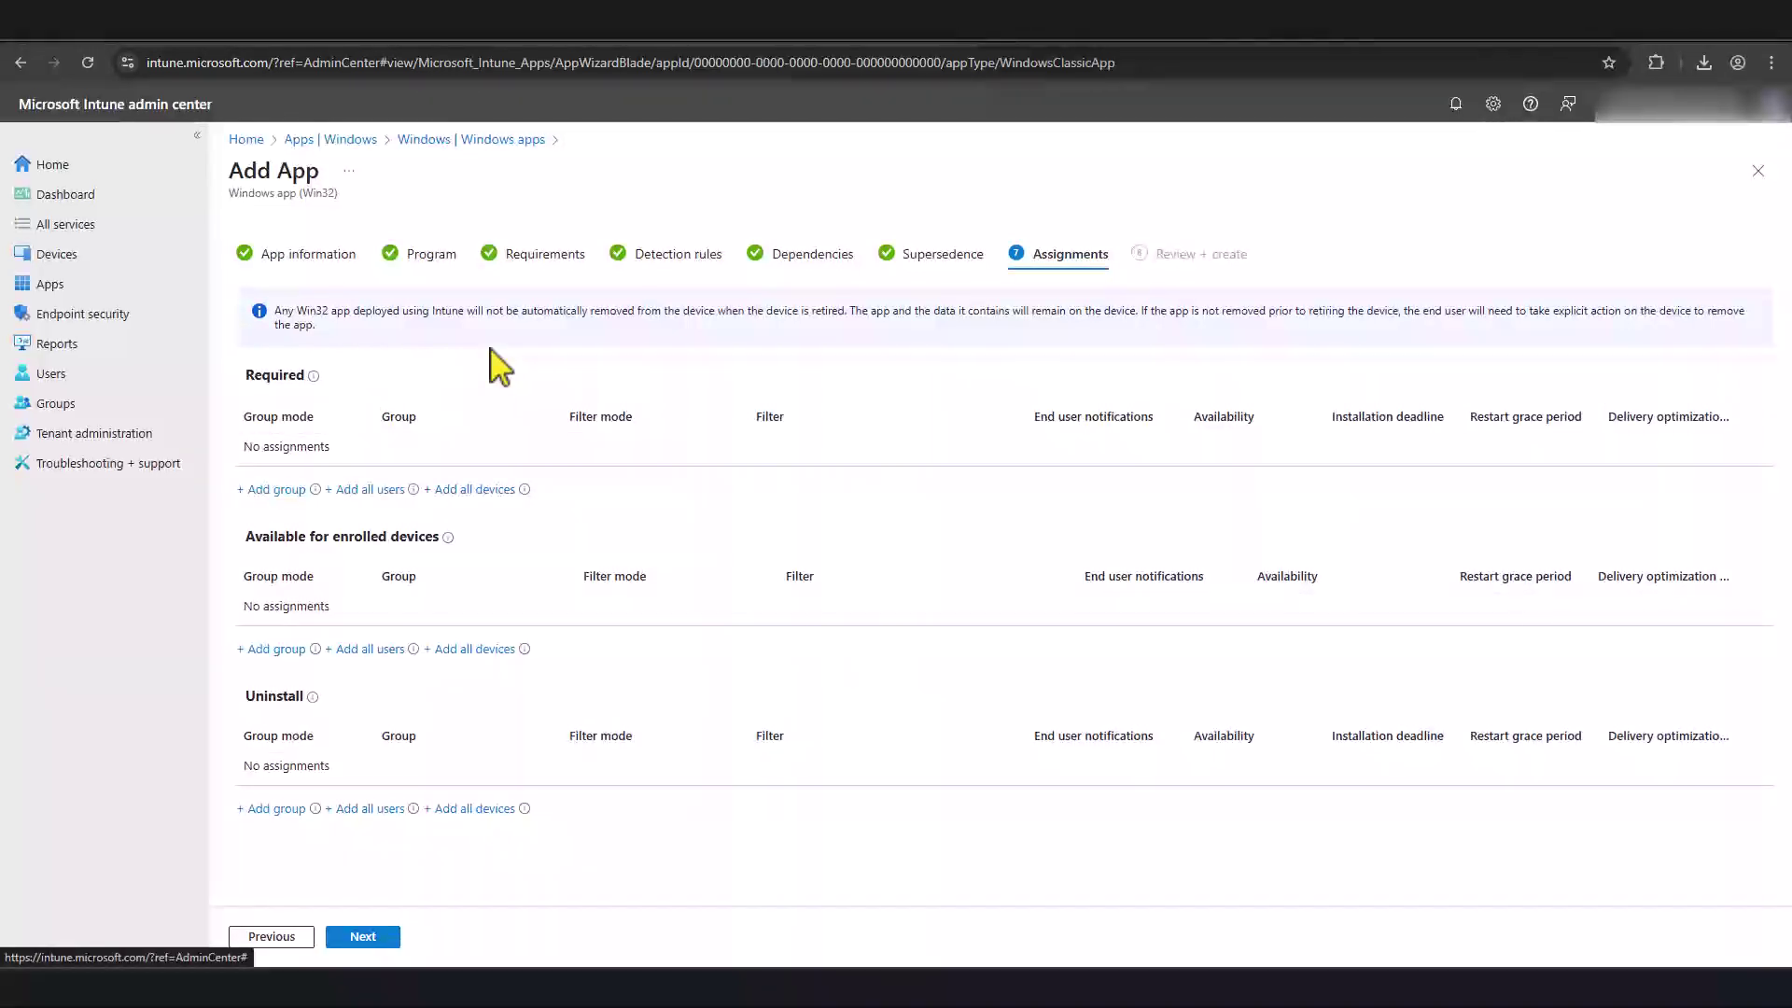
{"action": "left_click", "coordinate": [471, 493]}
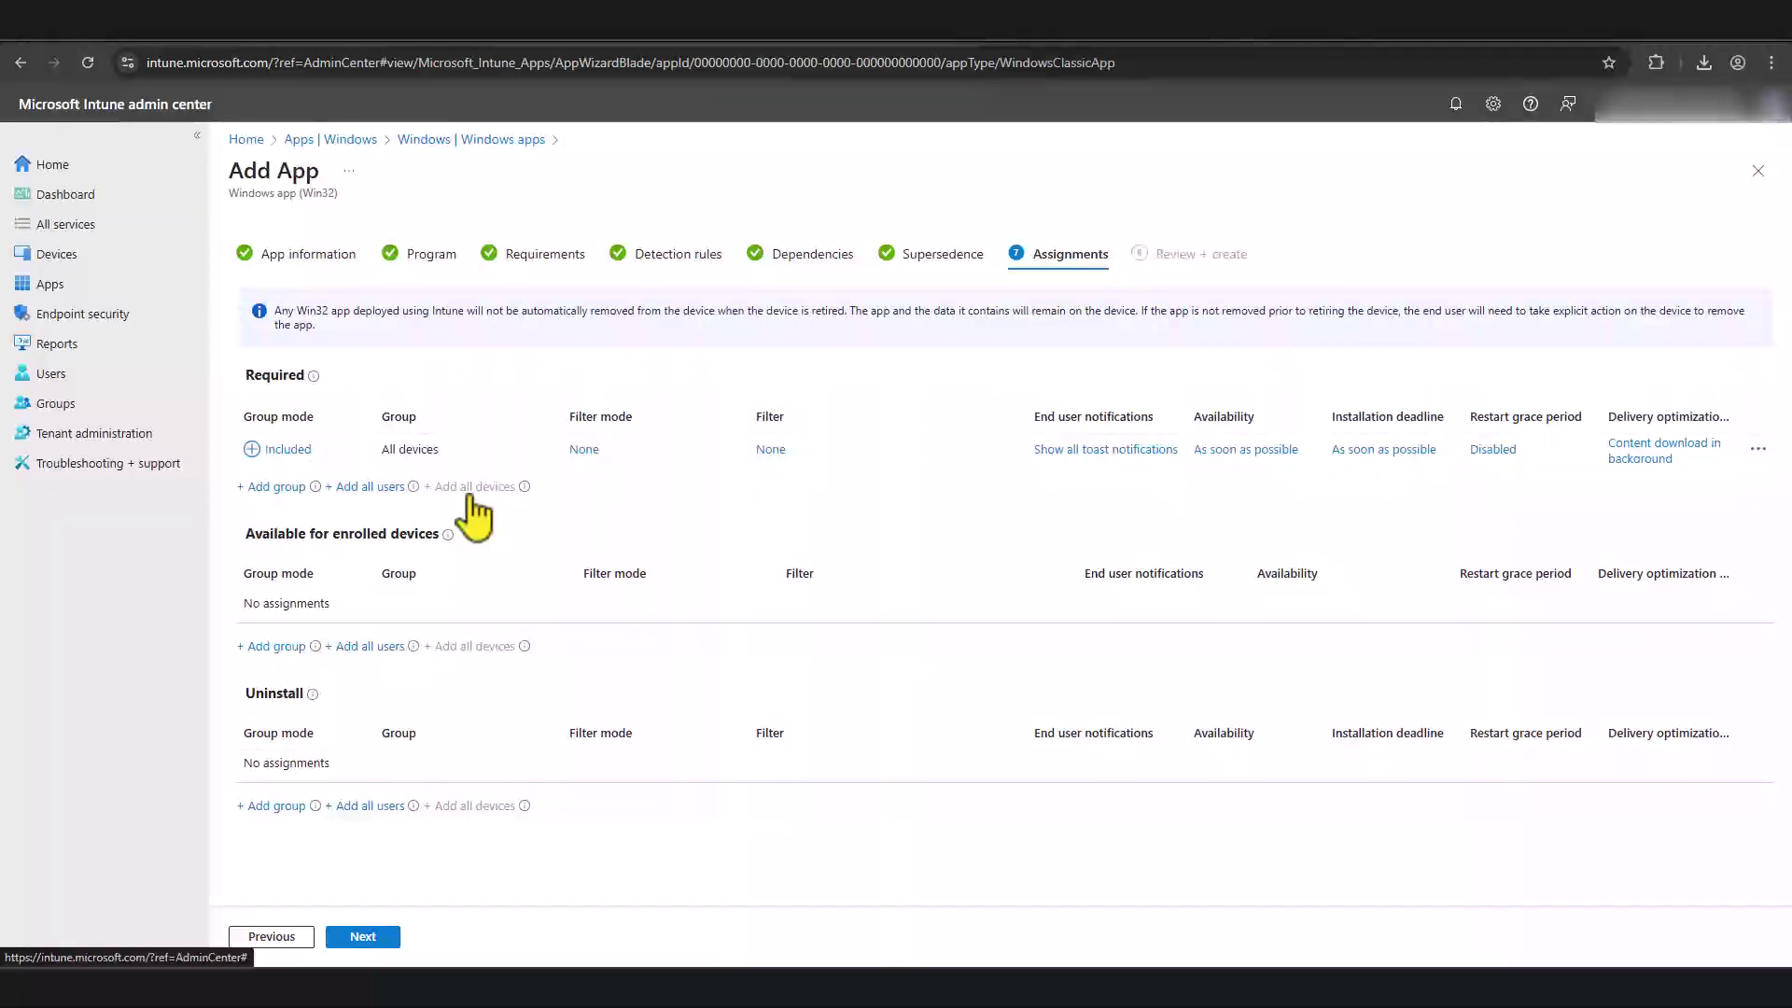
{"action": "left_click", "coordinate": [1131, 450]}
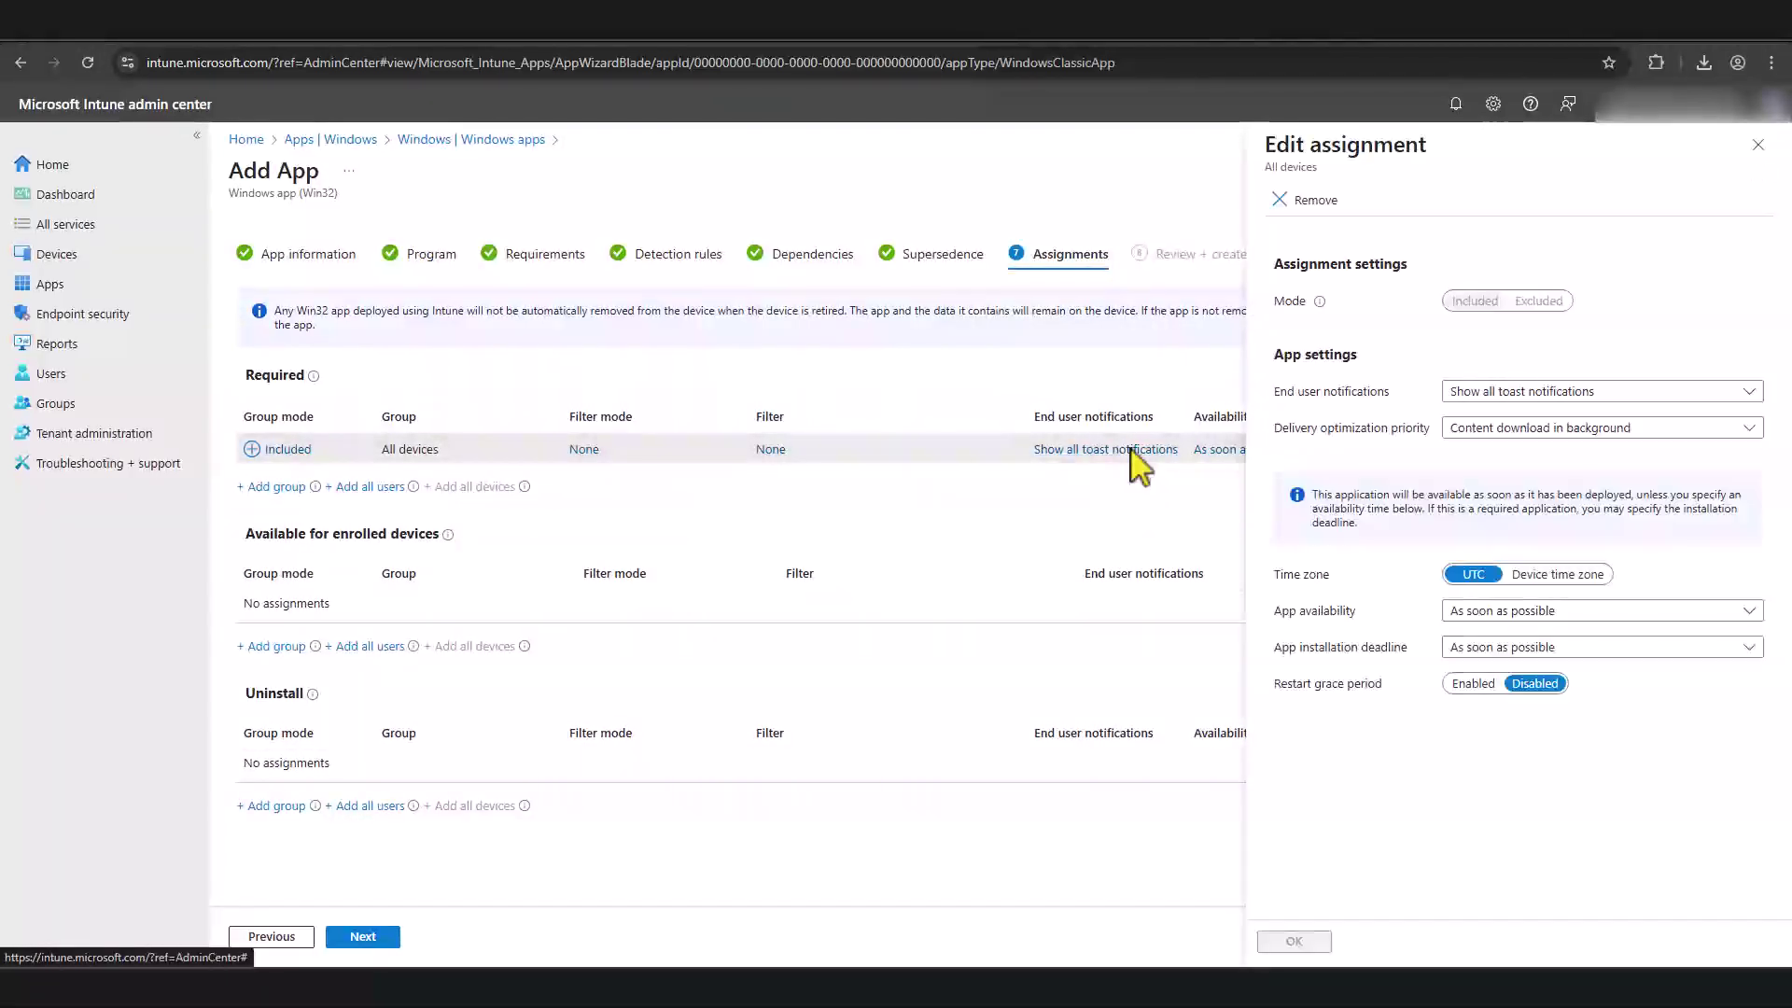
Step: Set the all-devices assignment to hide all toast notifications and use device time zone
{"action": "left_click", "coordinate": [1544, 393]}
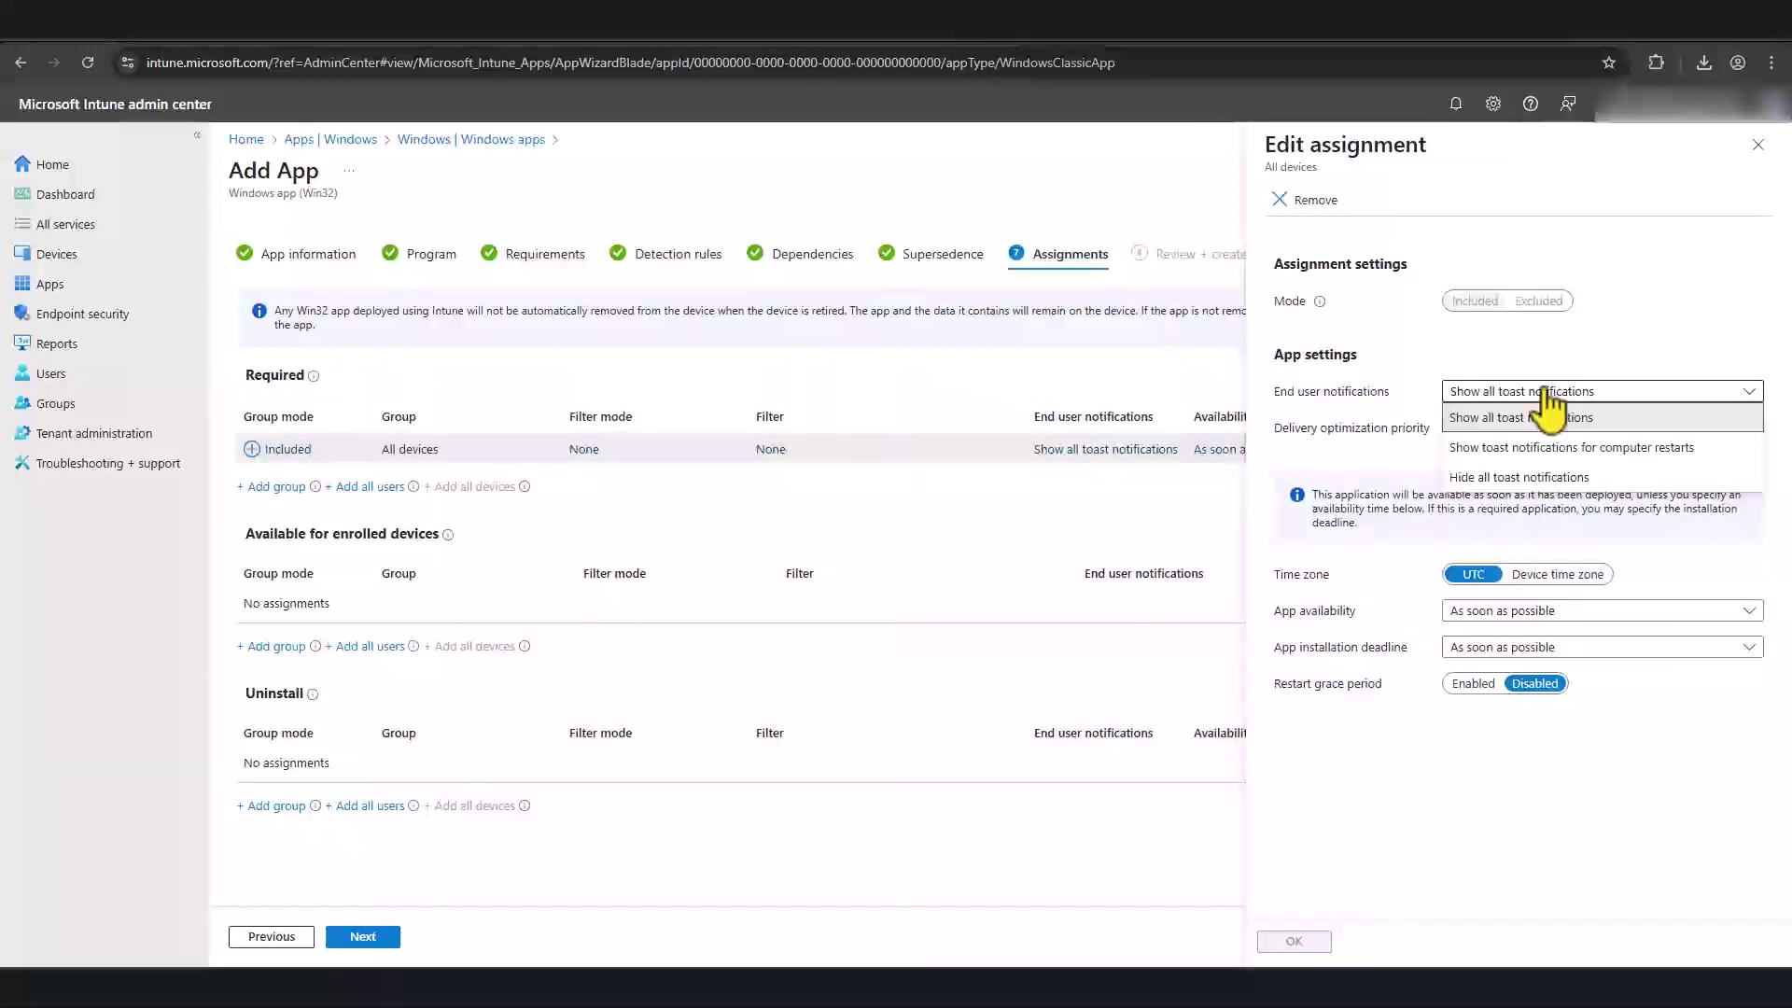
{"action": "left_click", "coordinate": [1513, 478]}
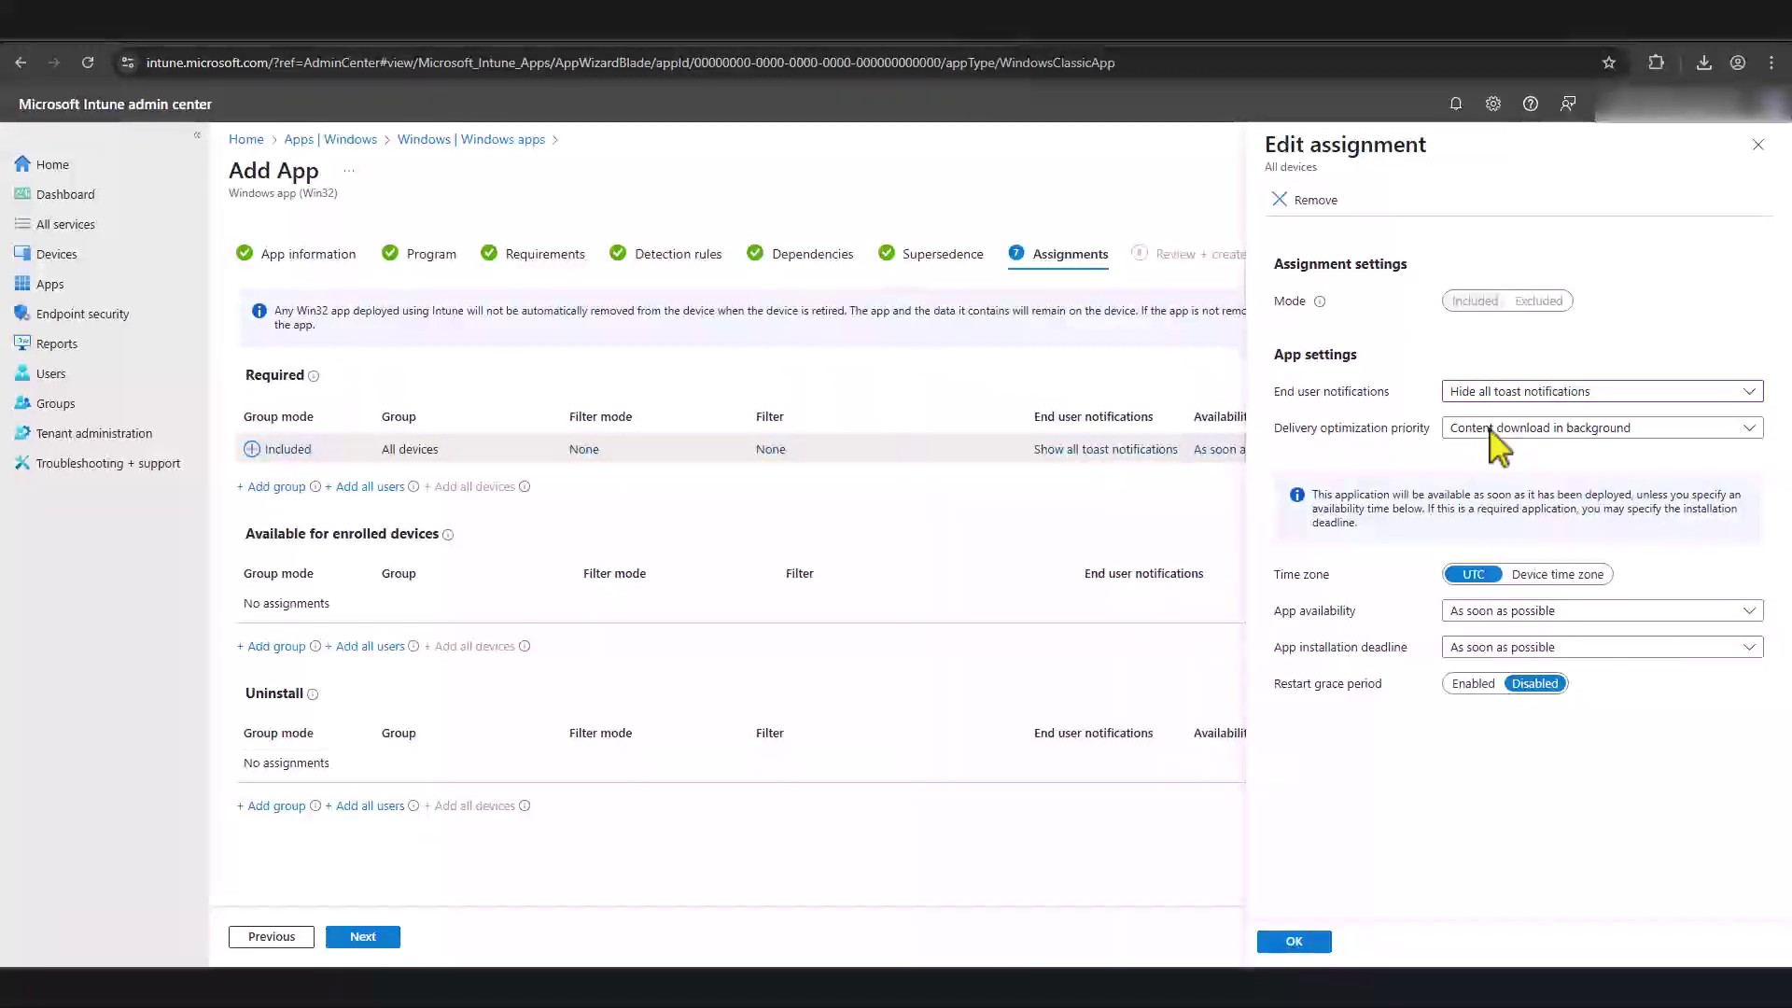
{"action": "left_click", "coordinate": [1562, 572]}
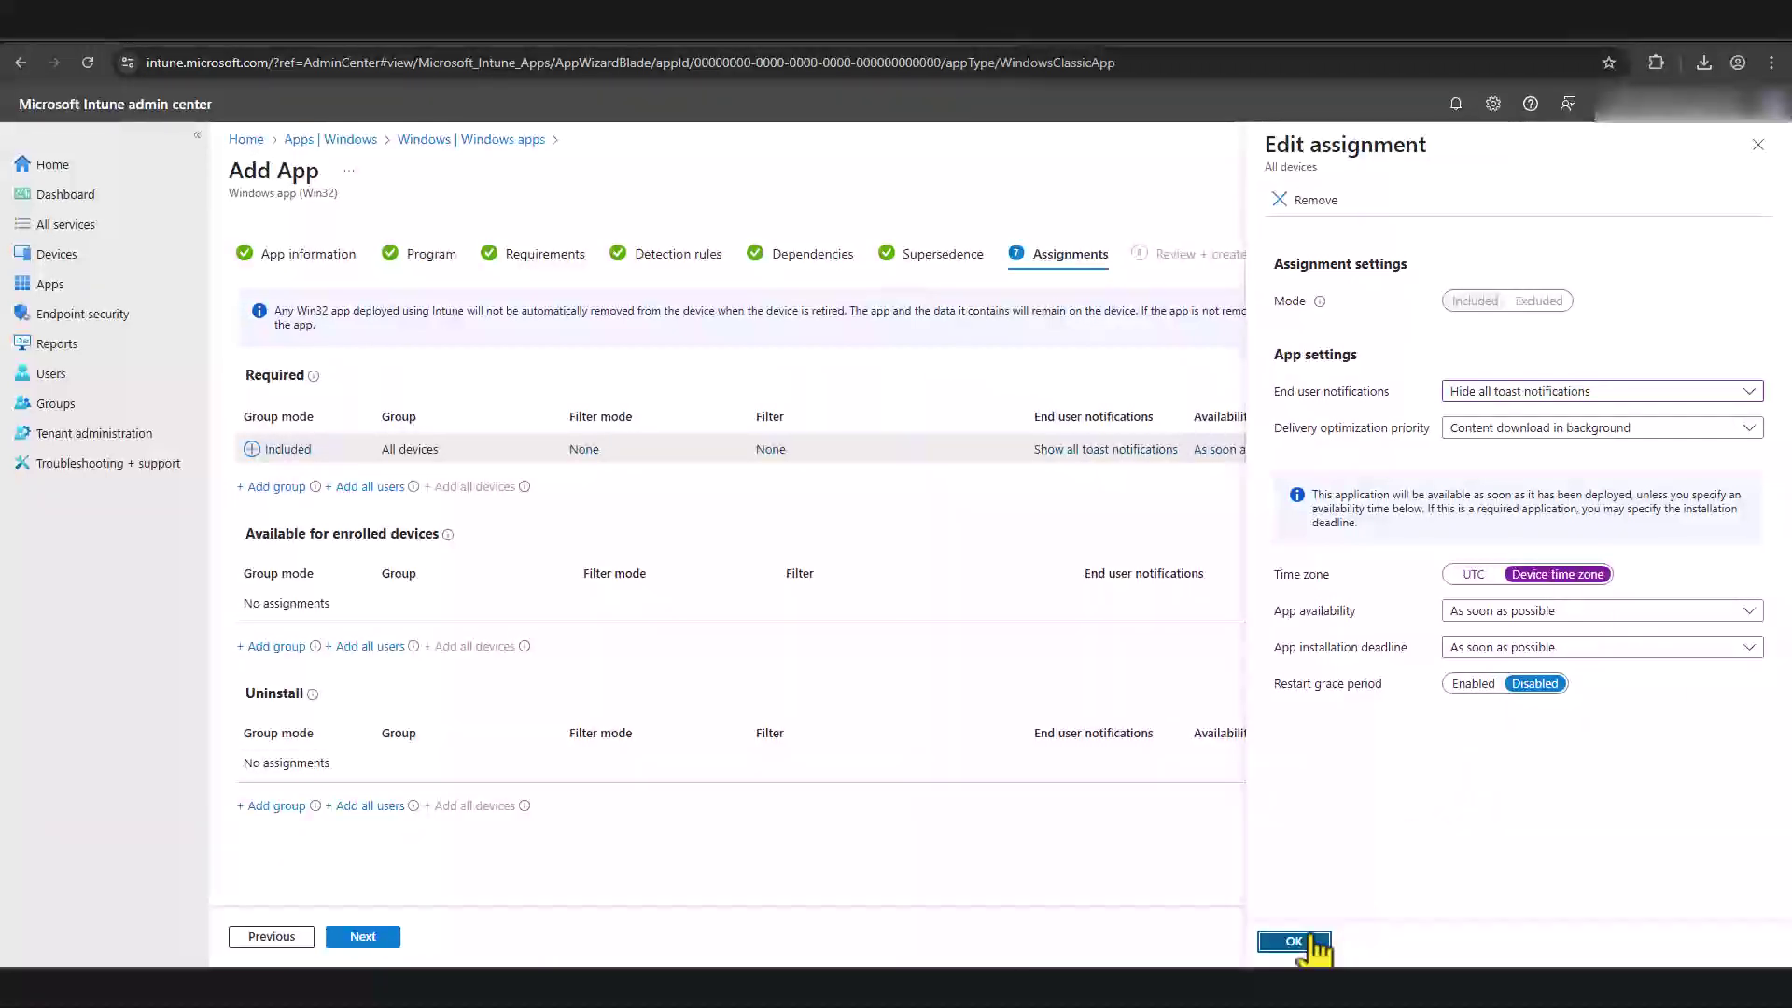
{"action": "left_click", "coordinate": [1307, 940]}
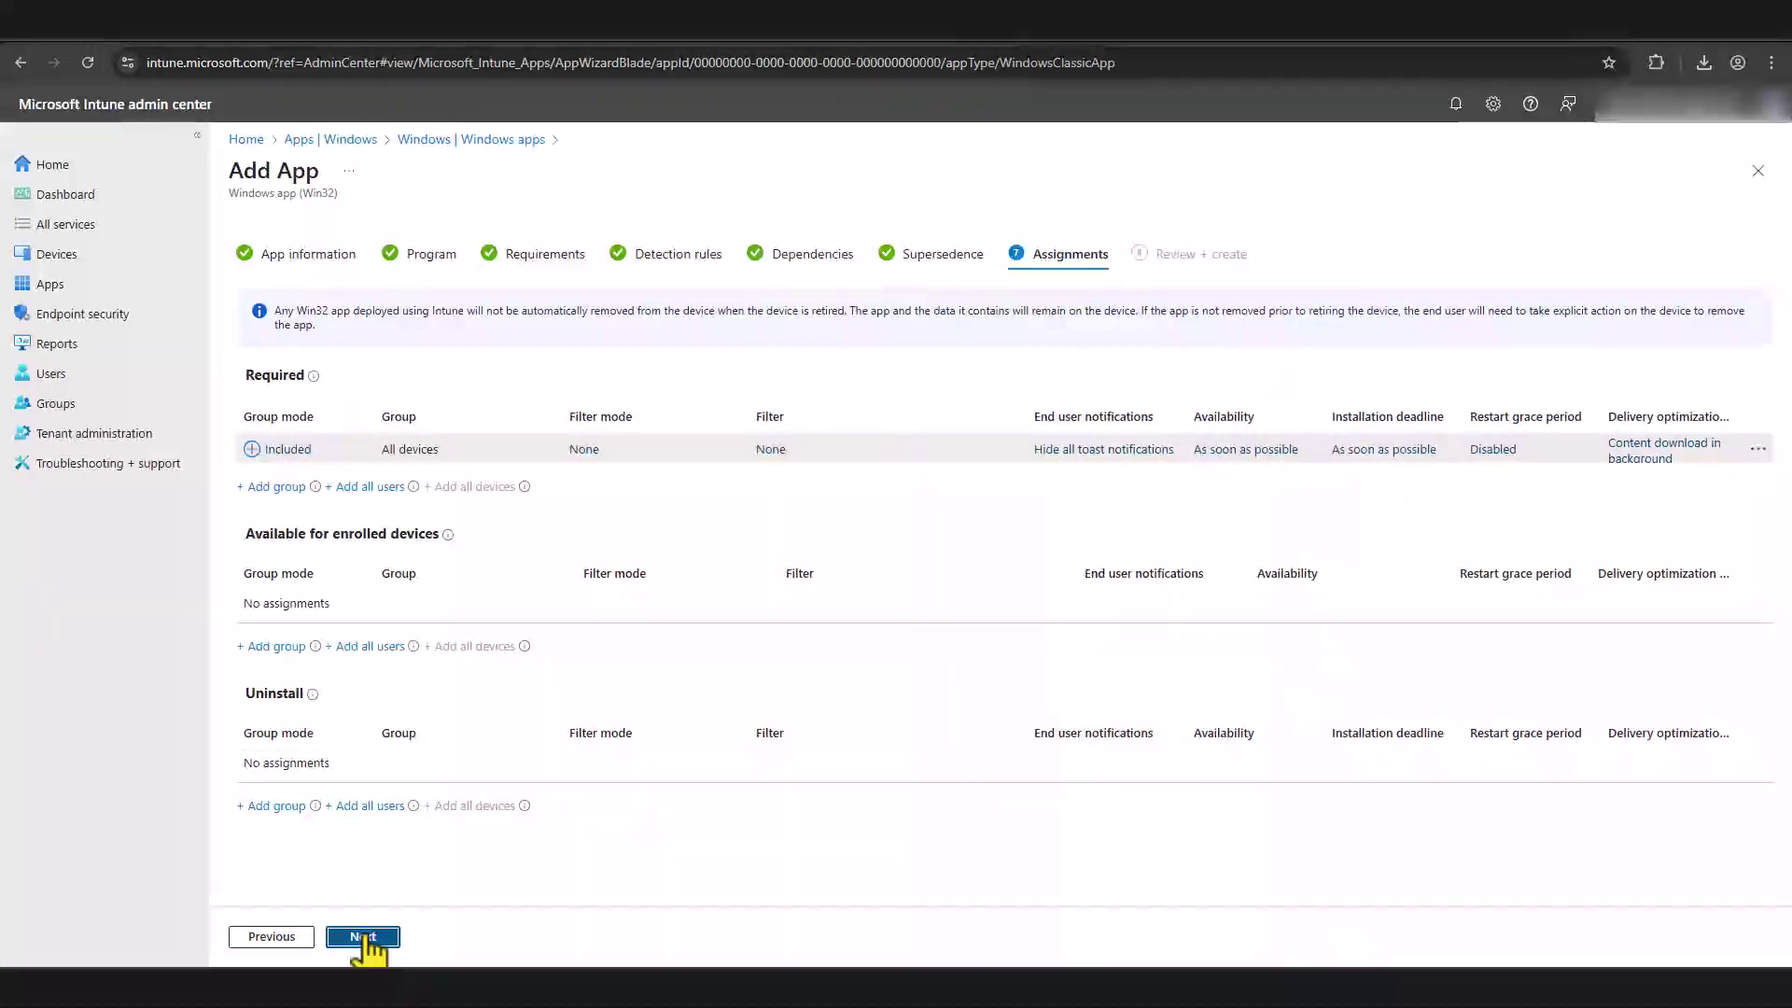
Step: Review the summary and create the Google Chrome app
{"action": "left_click", "coordinate": [363, 939]}
{"action": "scroll", "coordinate": [532, 537], "scroll_direction": "down", "scroll_amount": 5}
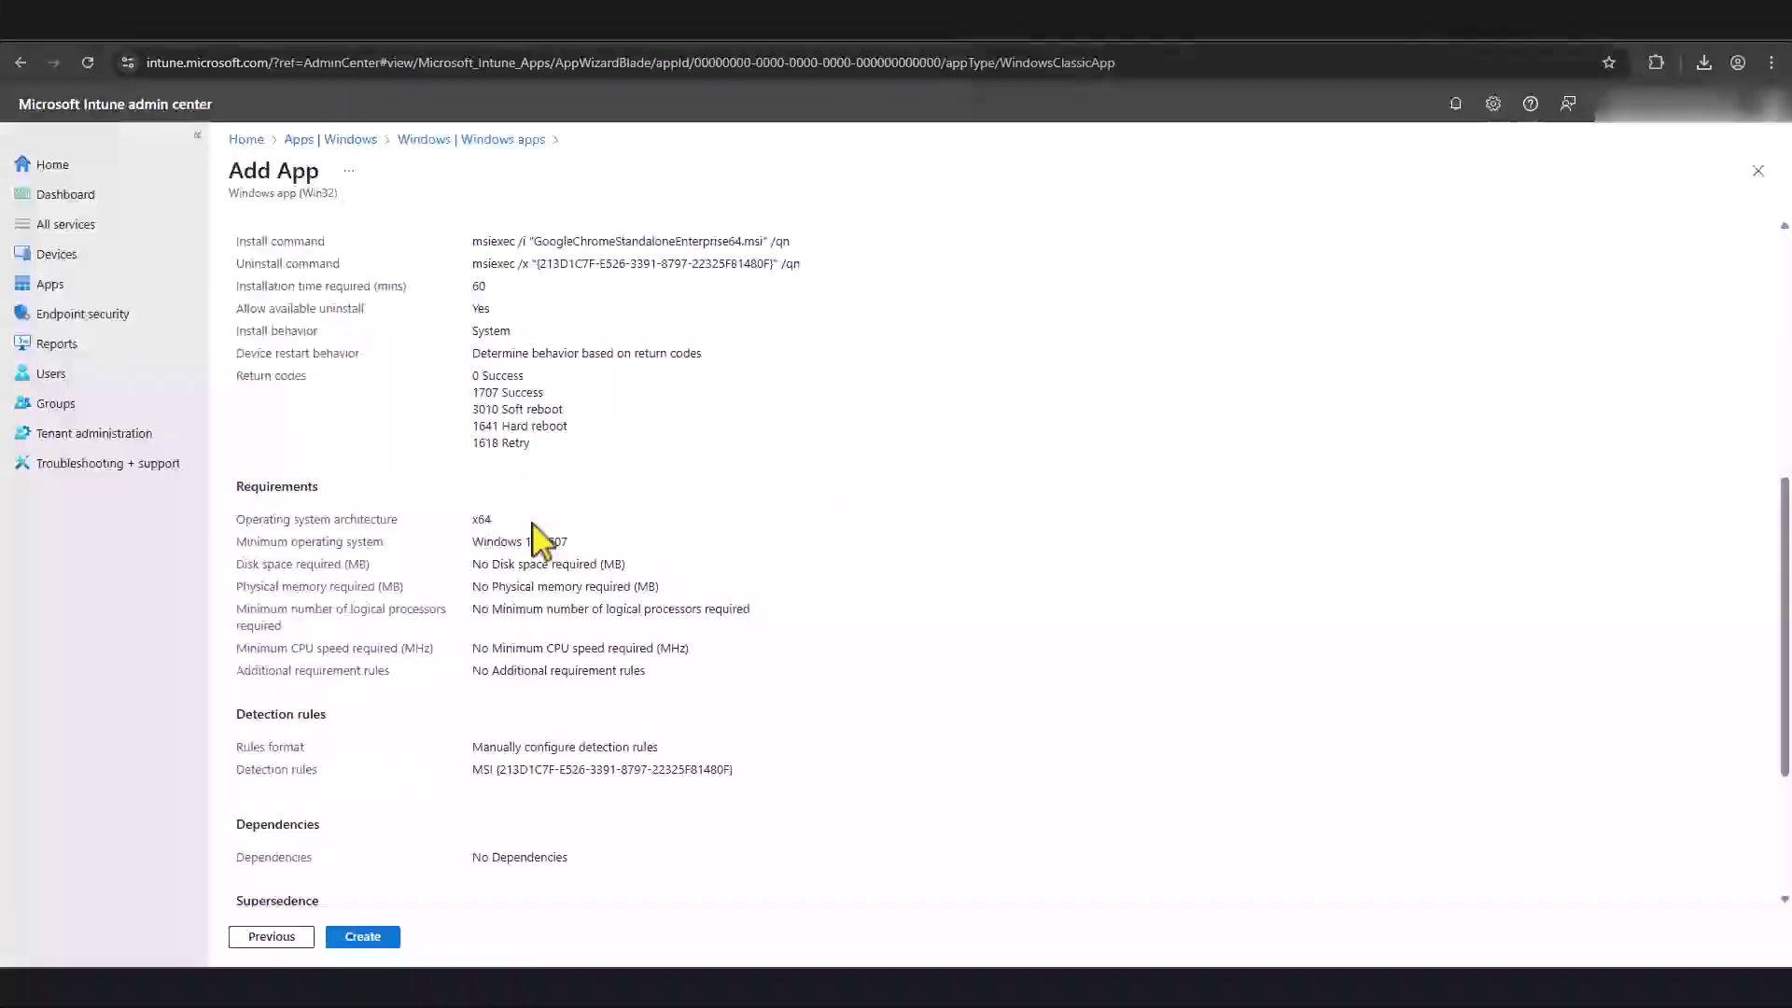
{"action": "left_click", "coordinate": [372, 941]}
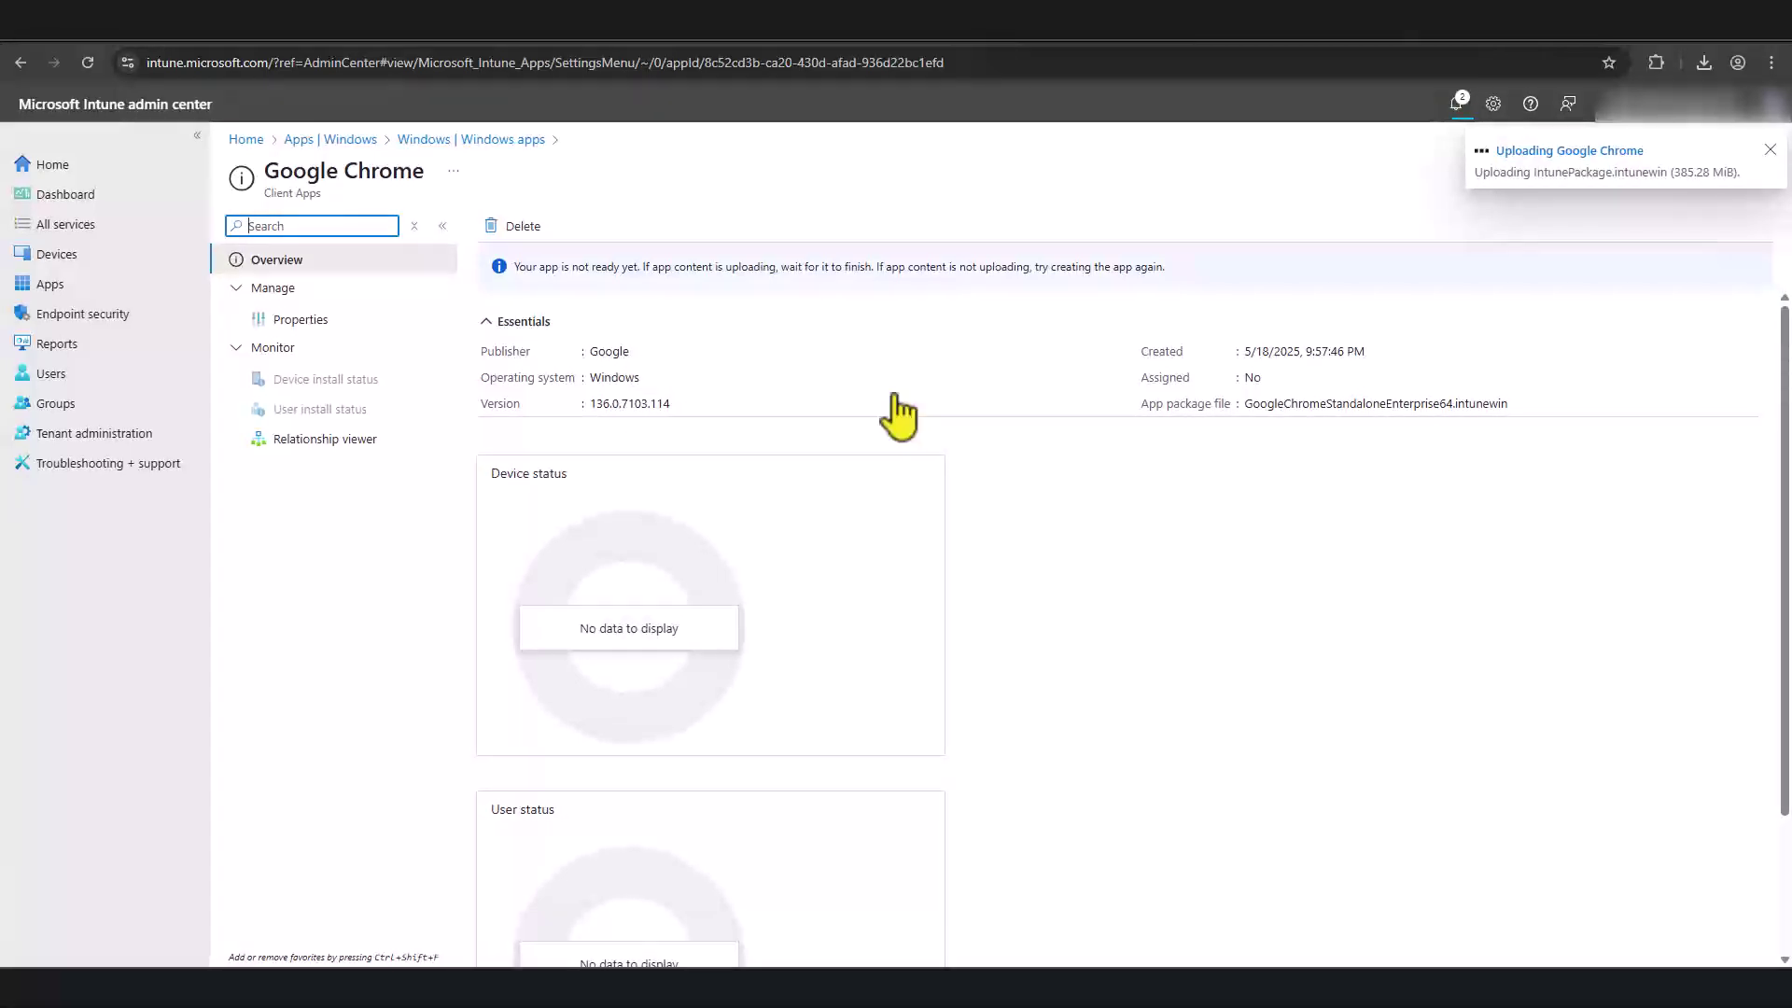
Step: Scroll through the Google Chrome overview status charts while the 385.28 MiB package uploads
{"action": "scroll", "coordinate": [891, 415], "scroll_direction": "down", "scroll_amount": 2}
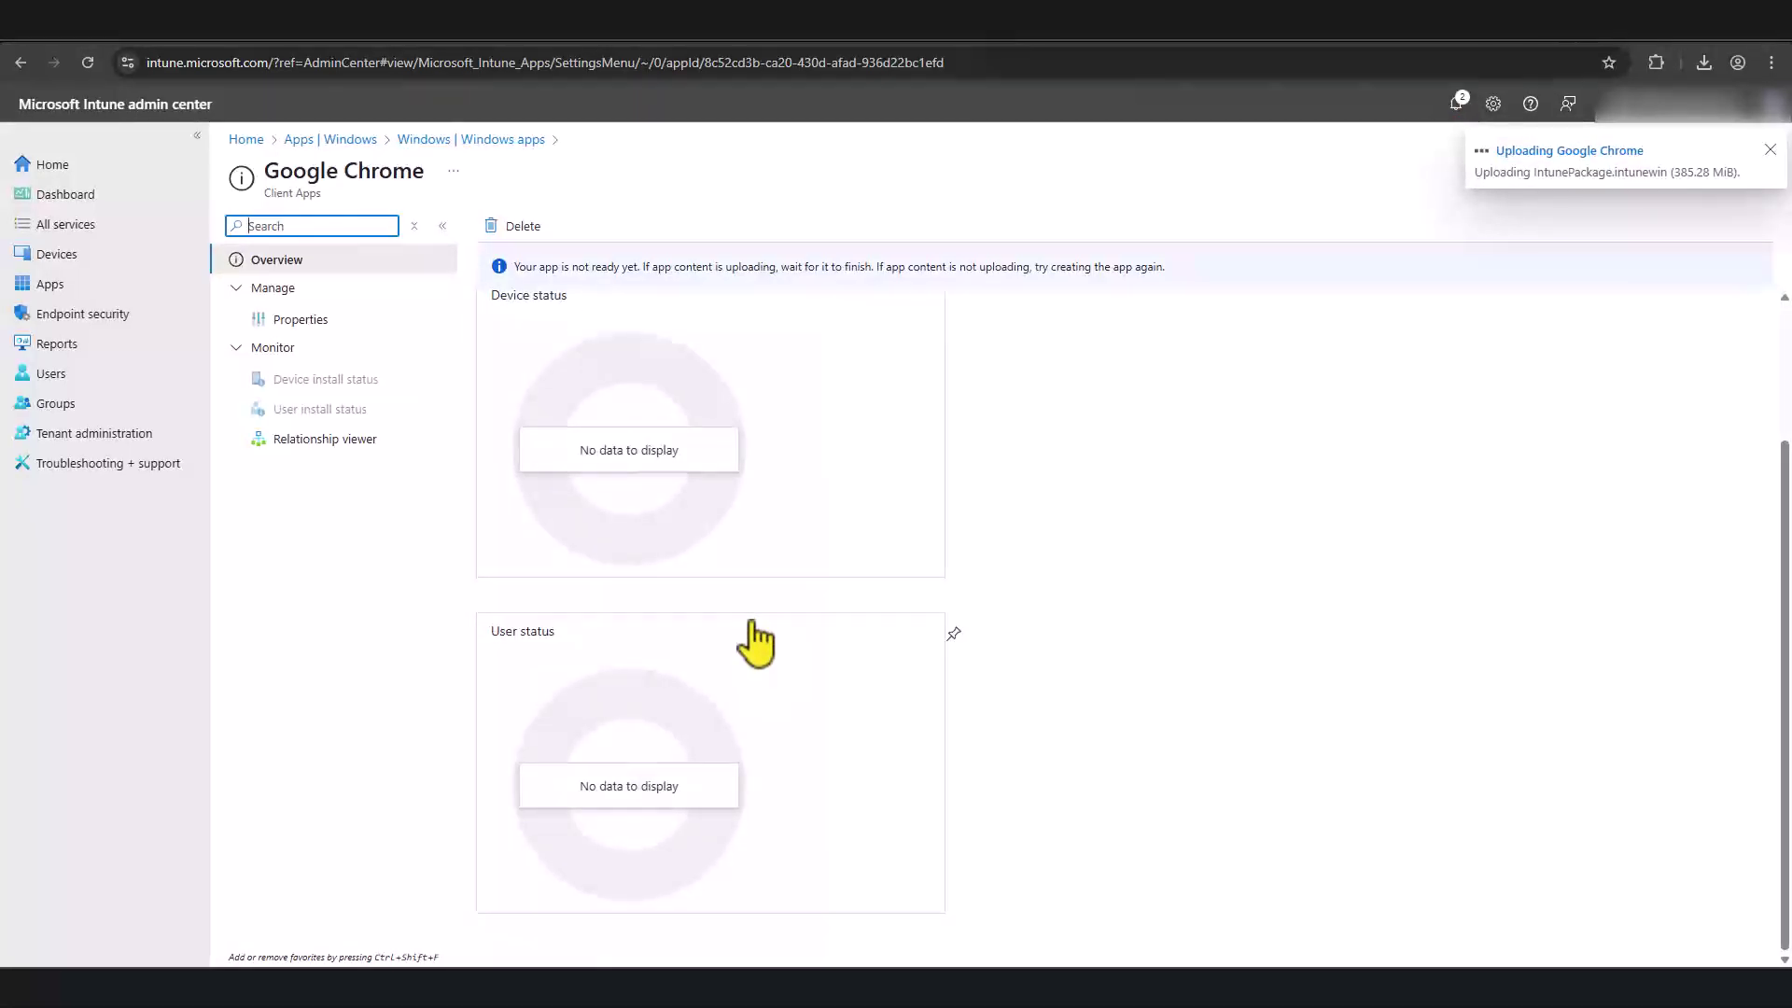
{"action": "scroll", "coordinate": [754, 641], "scroll_direction": "up", "scroll_amount": 1}
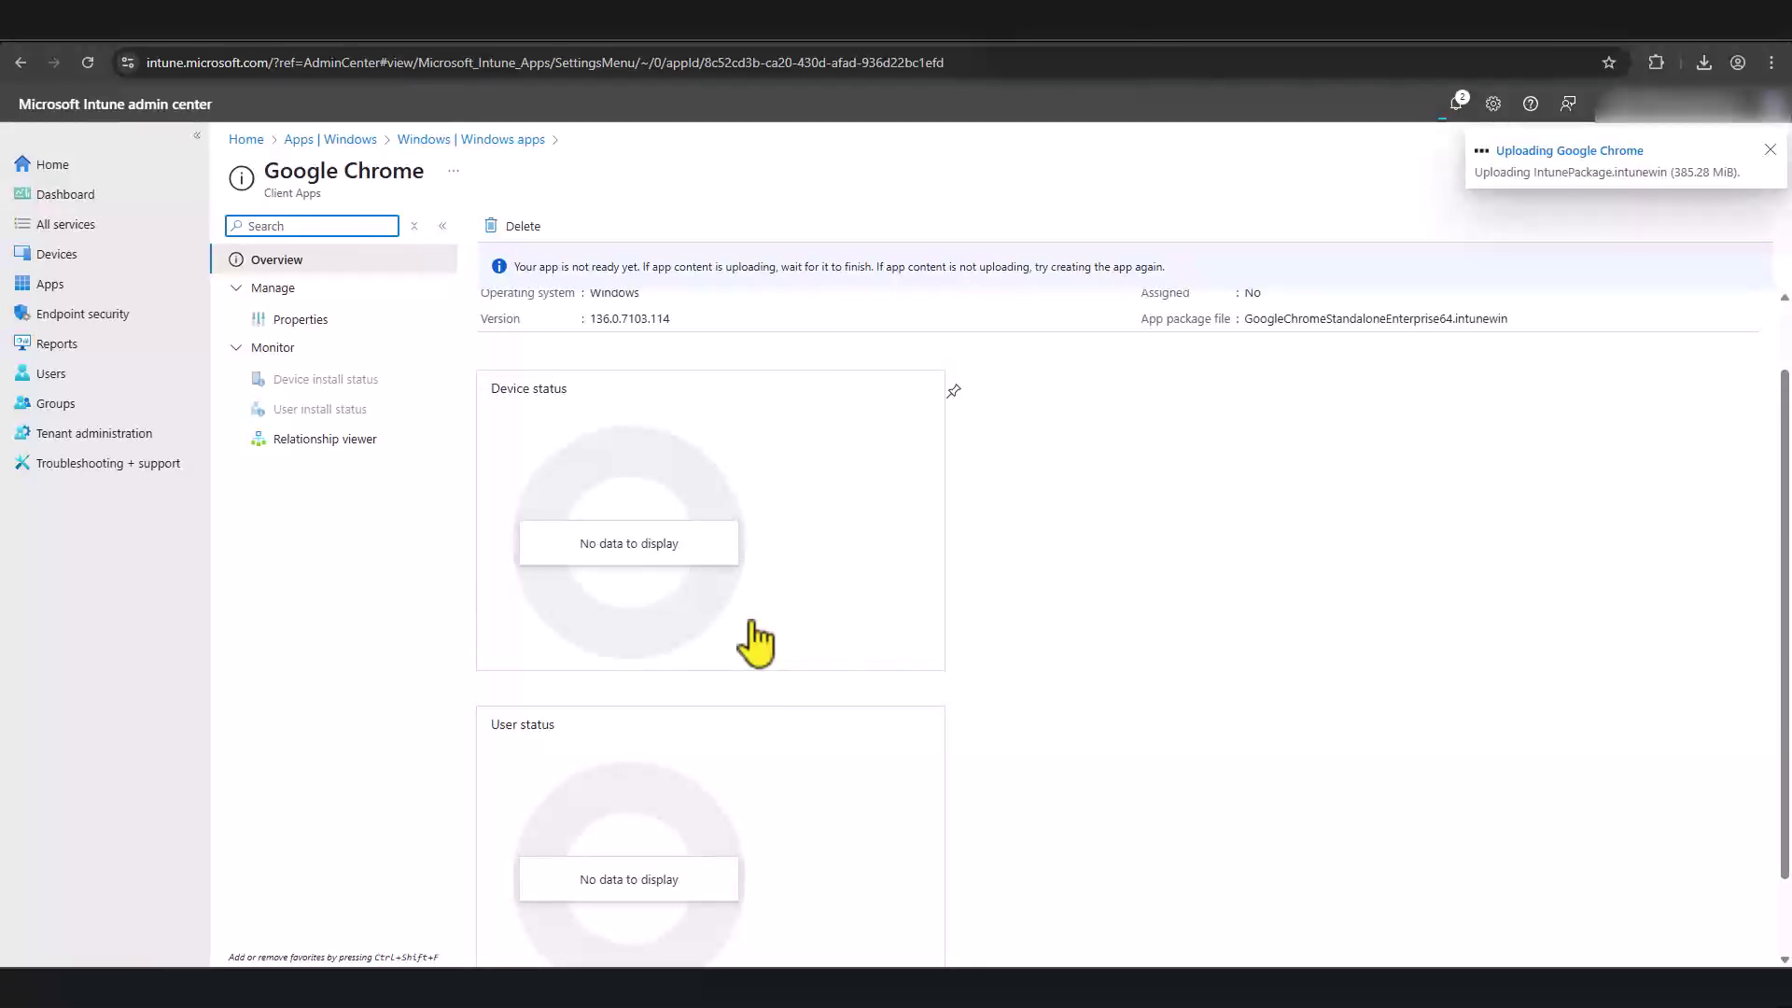
{"action": "scroll", "coordinate": [754, 641], "scroll_direction": "up", "scroll_amount": 1}
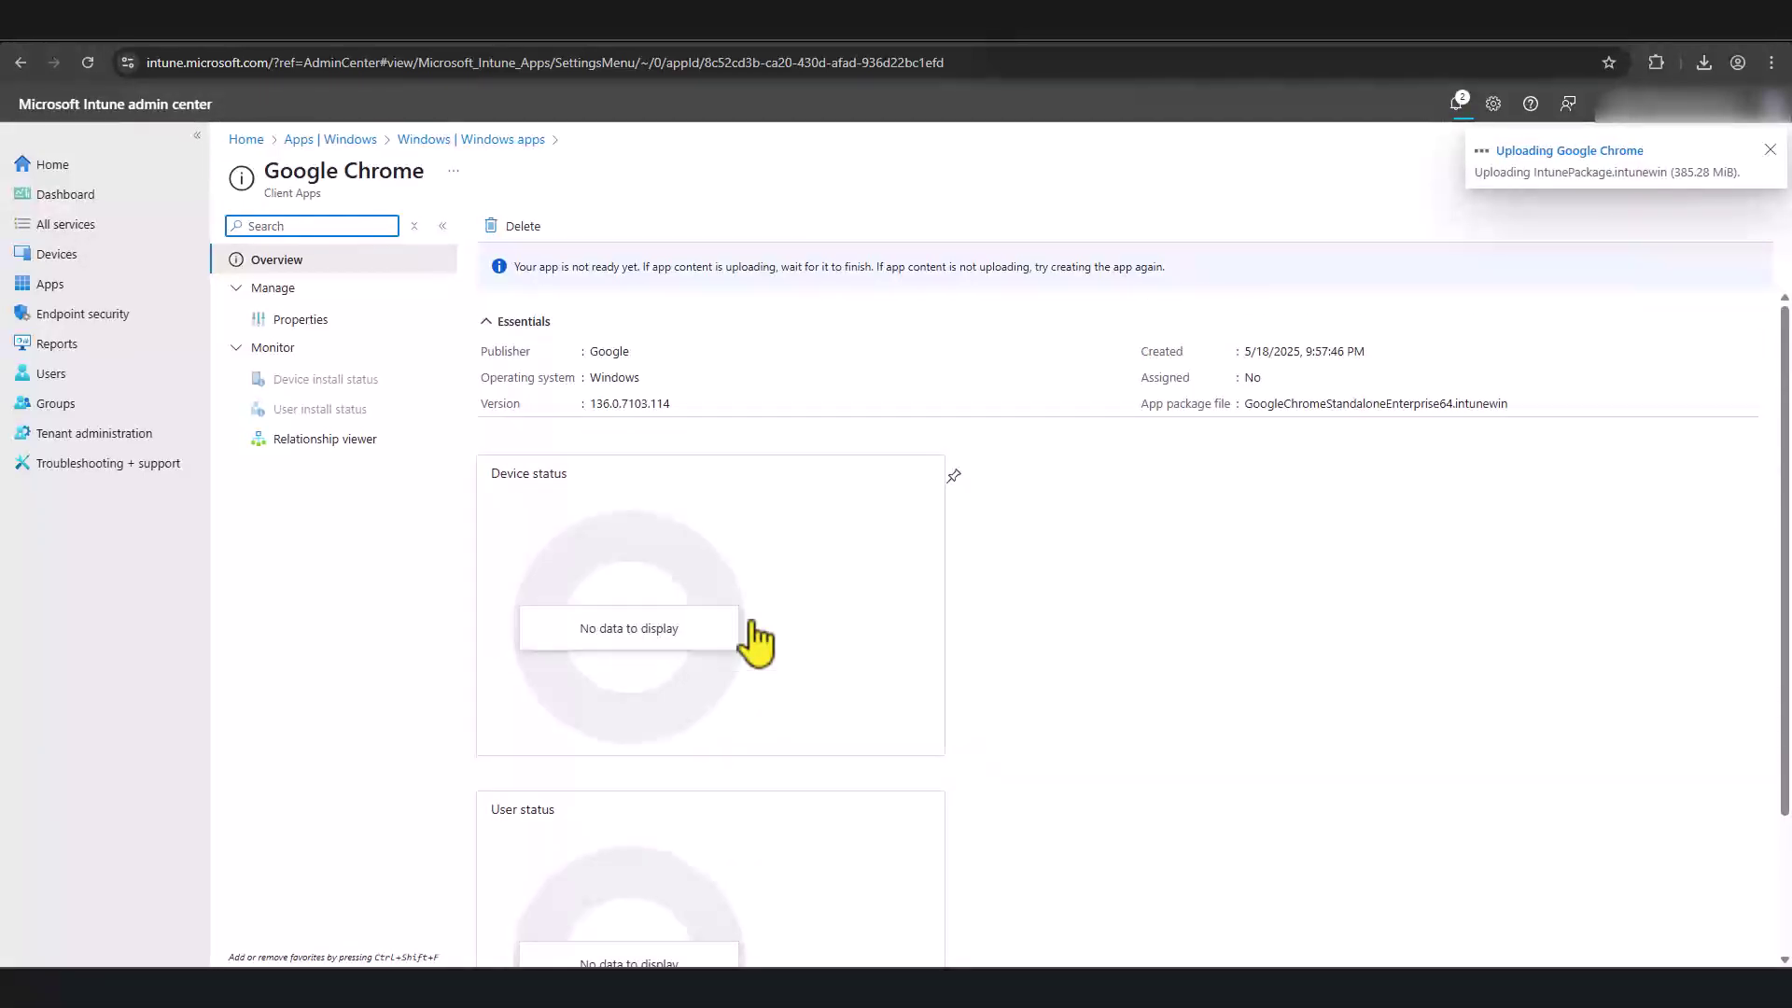